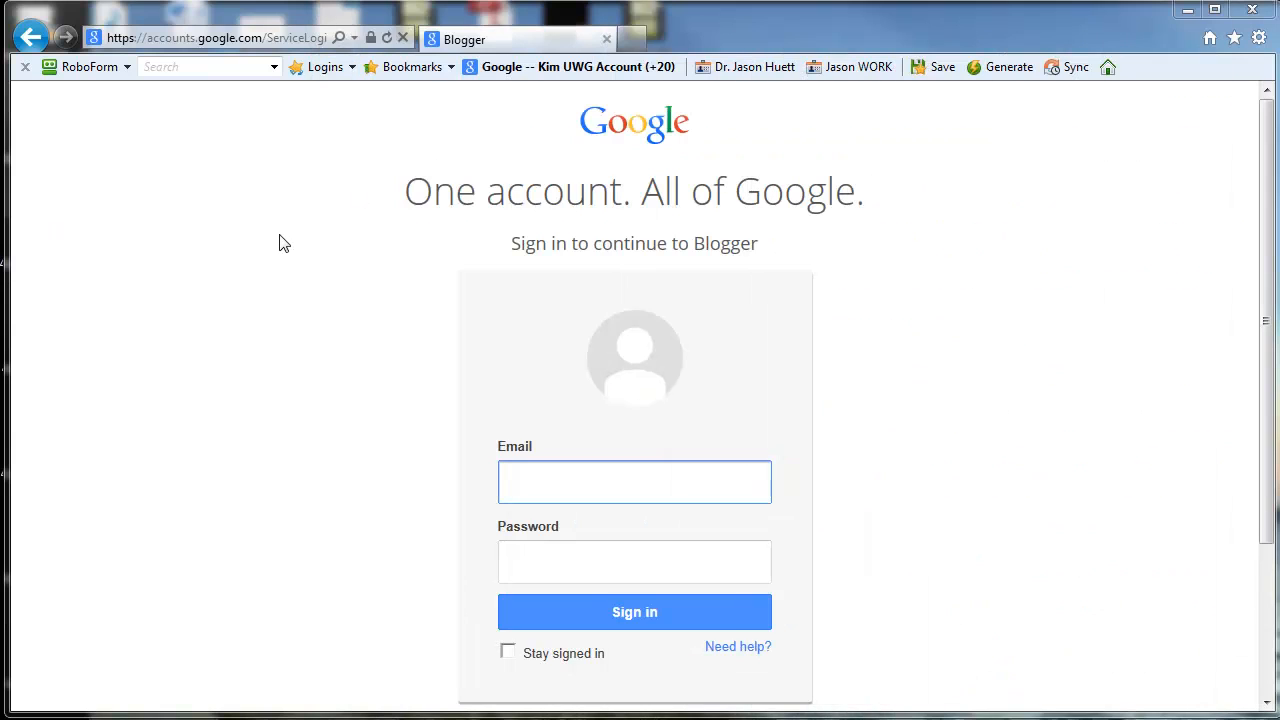
Step: Go to blogger.com to reach the sign-in page
click(190, 40)
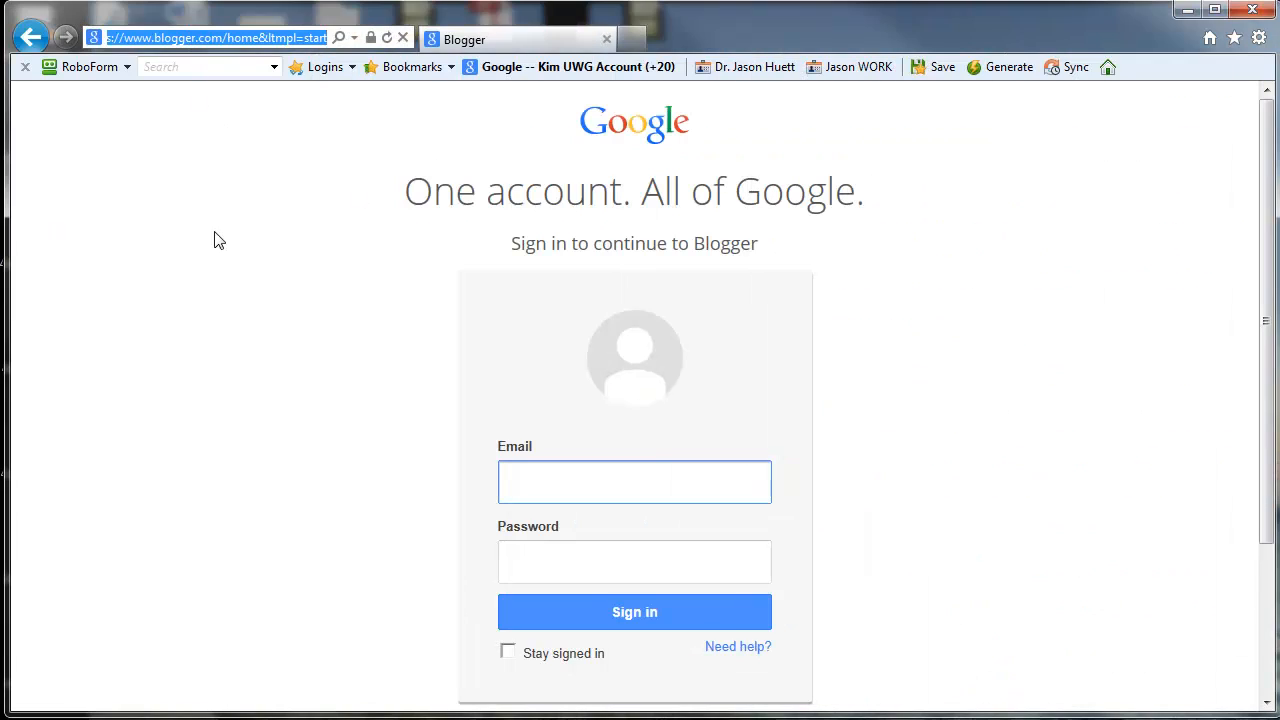
text(blogger.com/)
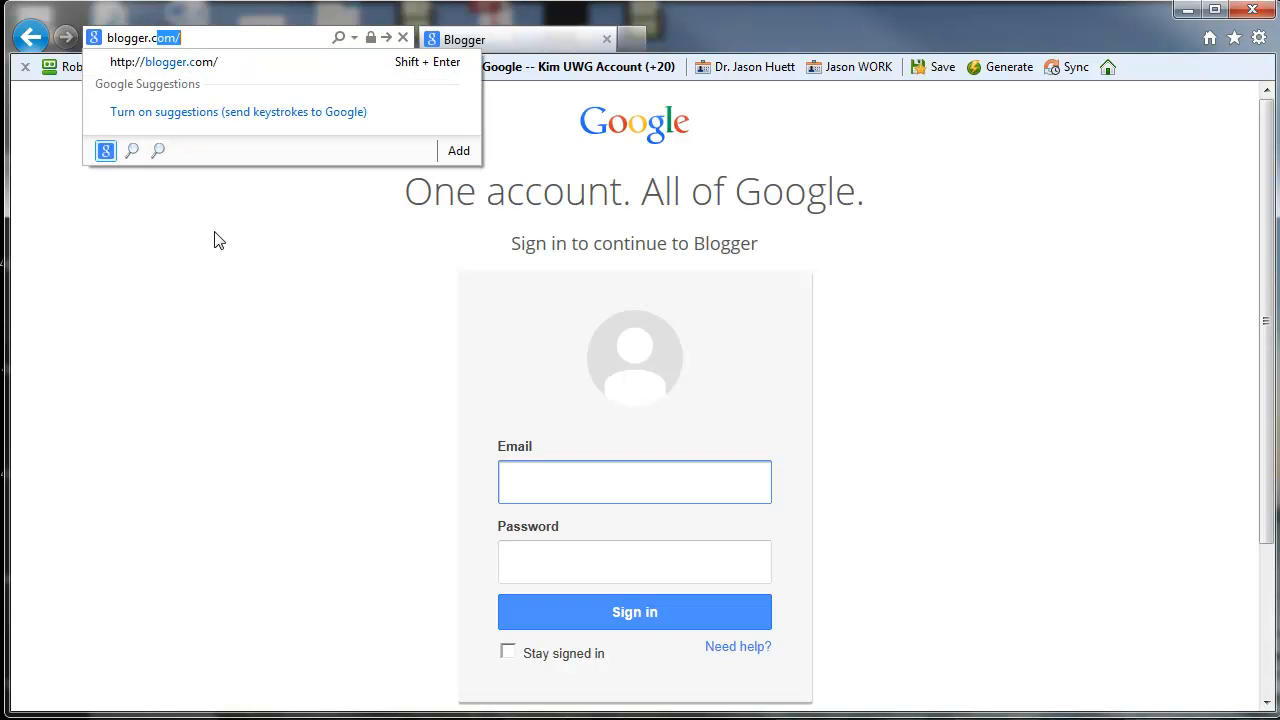
key(Return)
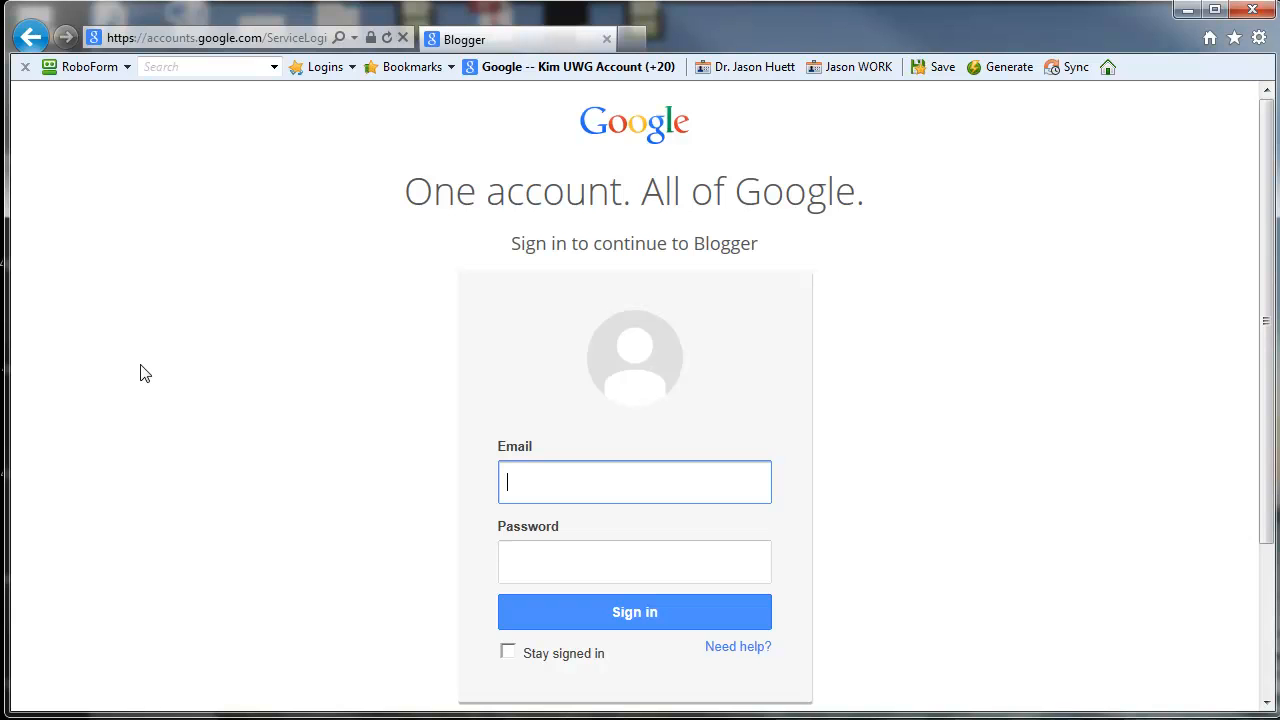
Step: Sign in to Blogger with the Google account's e-mail user name and password
key(Tab)
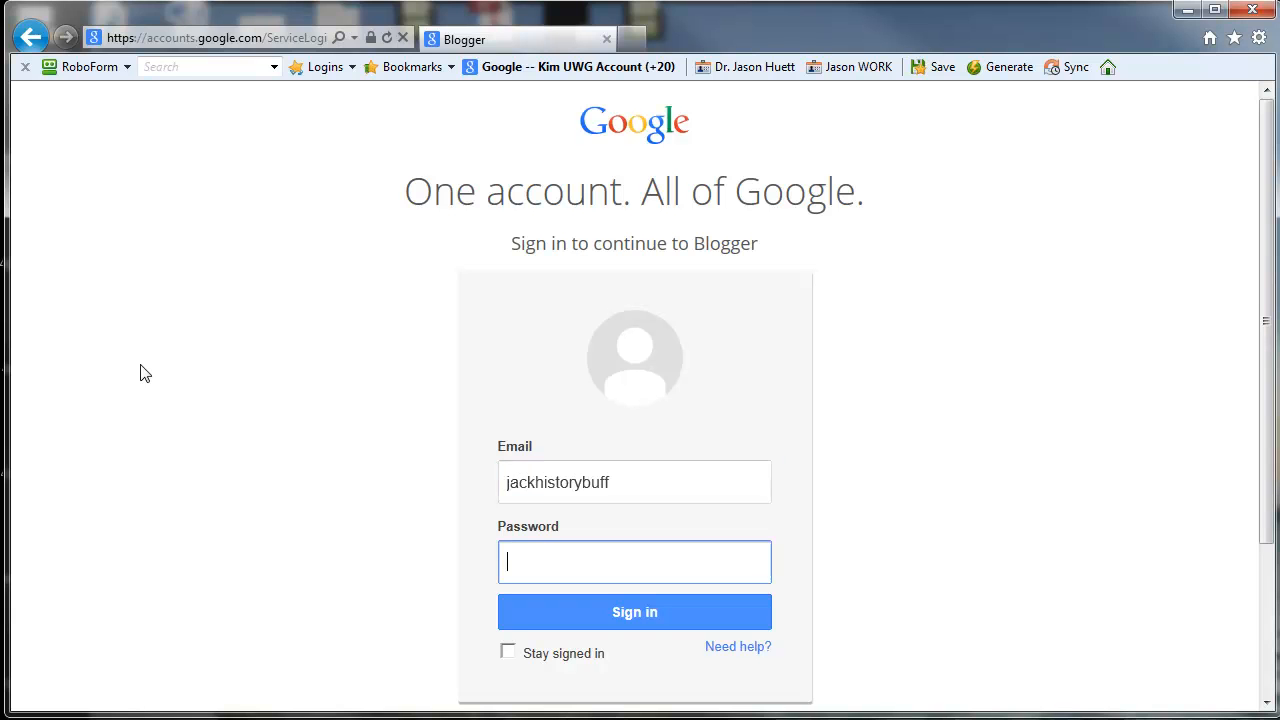
text(••••••••••)
click(632, 619)
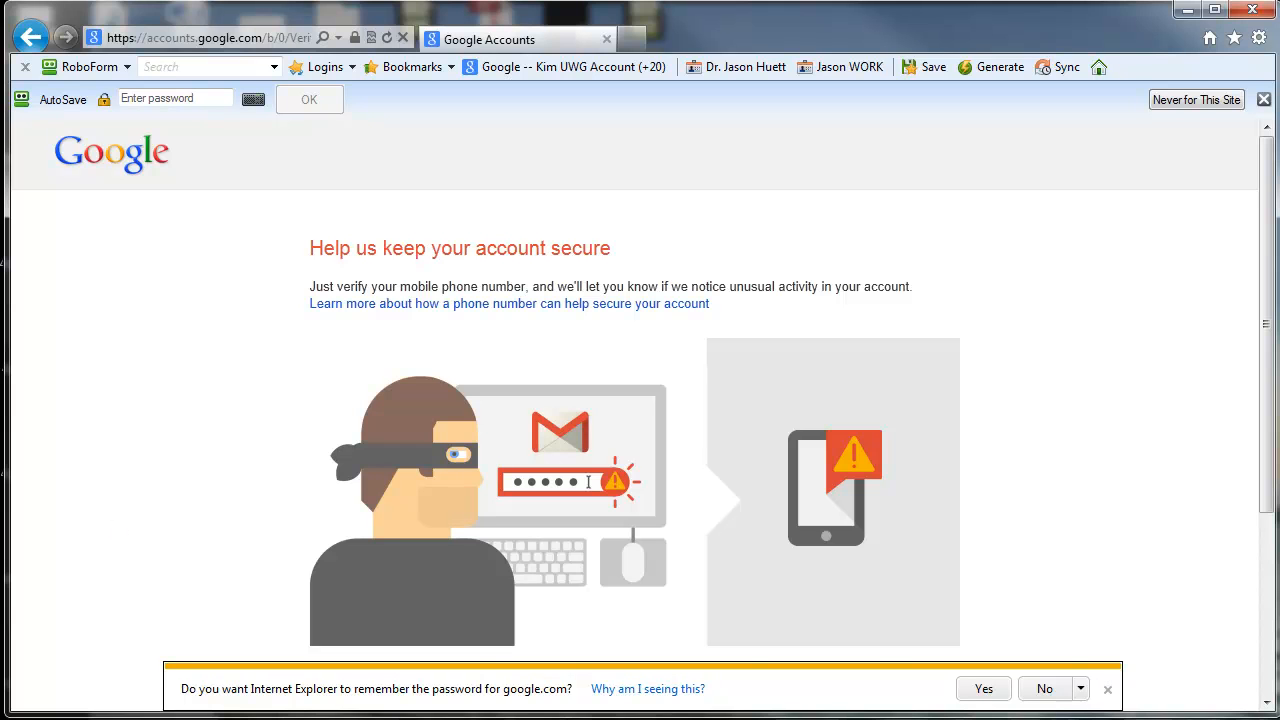
Step: Decline having the browser remember the google.com password and skip the mobile number verification
click(1045, 689)
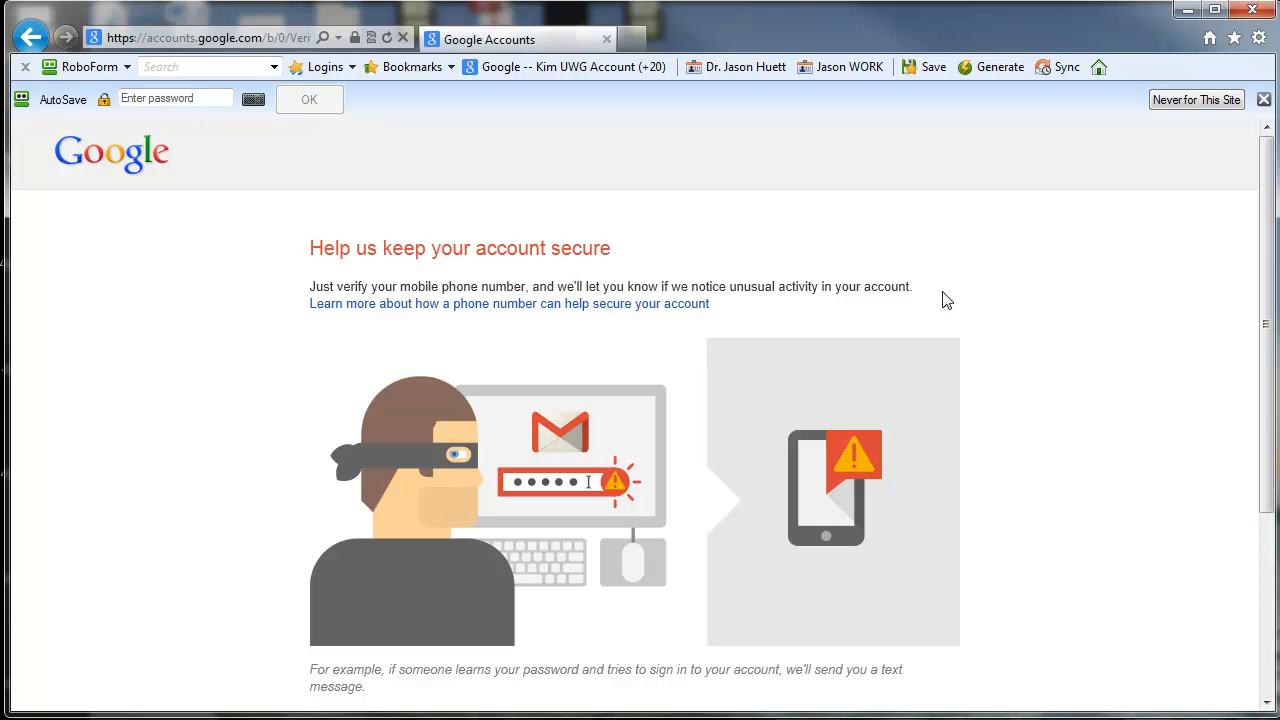
scroll(943, 295, down, 3)
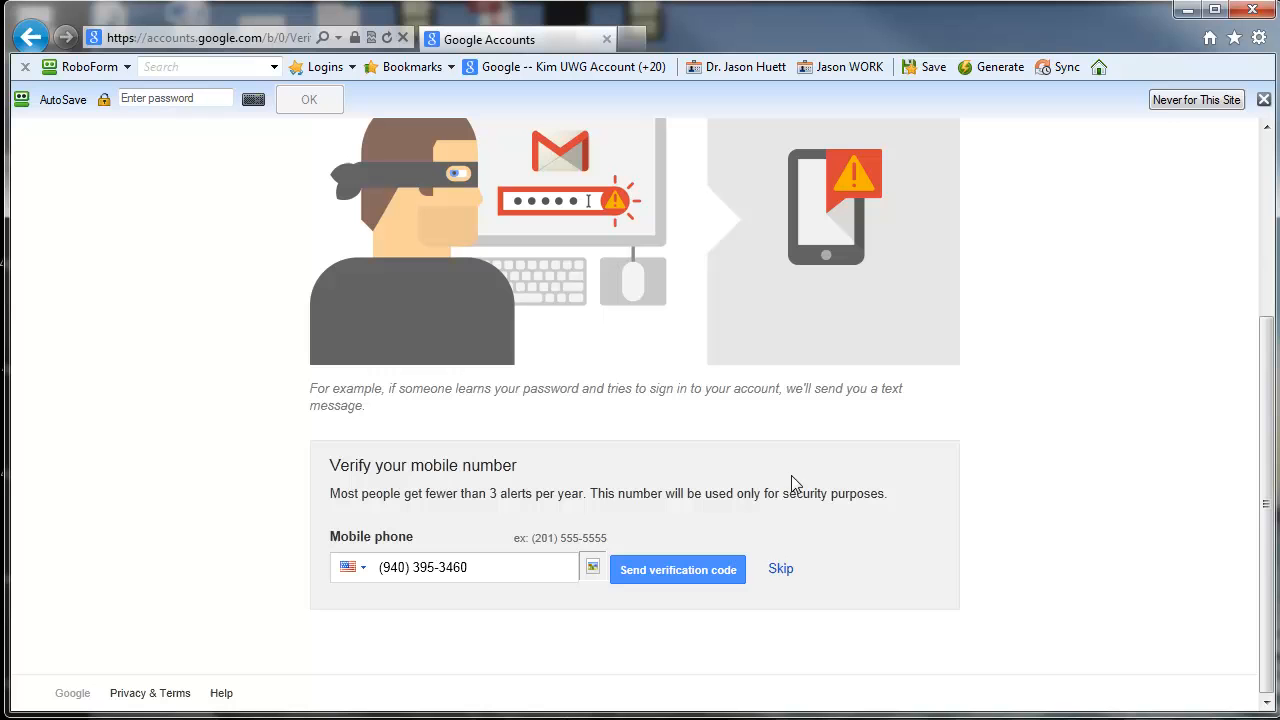
click(781, 569)
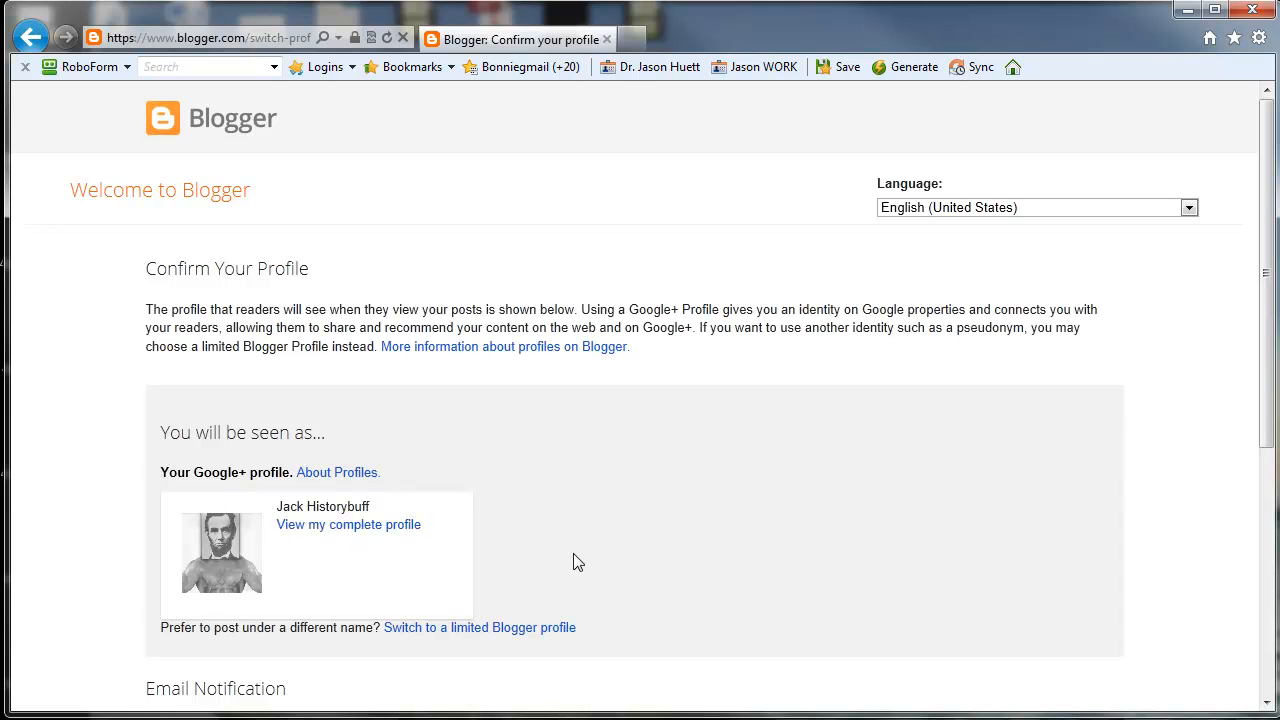
Step: Turn off e-mail notification of feature announcements on the profile confirmation page
scroll(573, 562, down, 2)
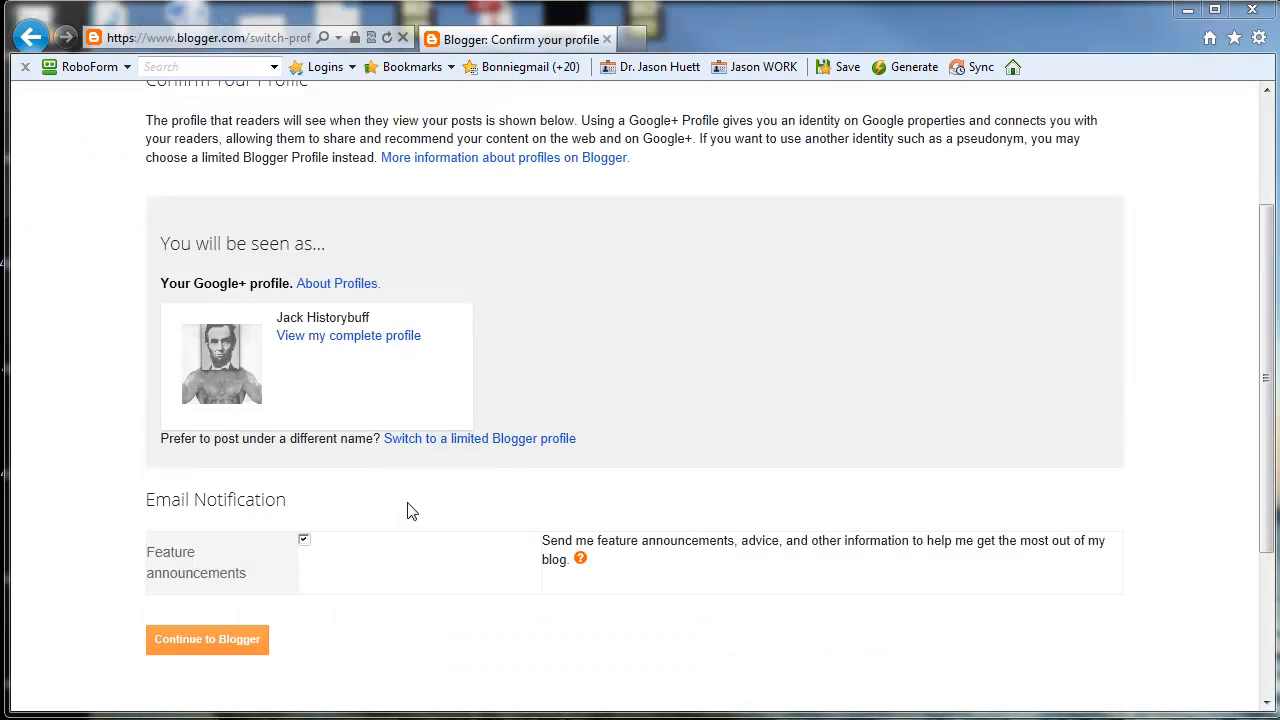
click(305, 542)
scroll(370, 520, up, 1)
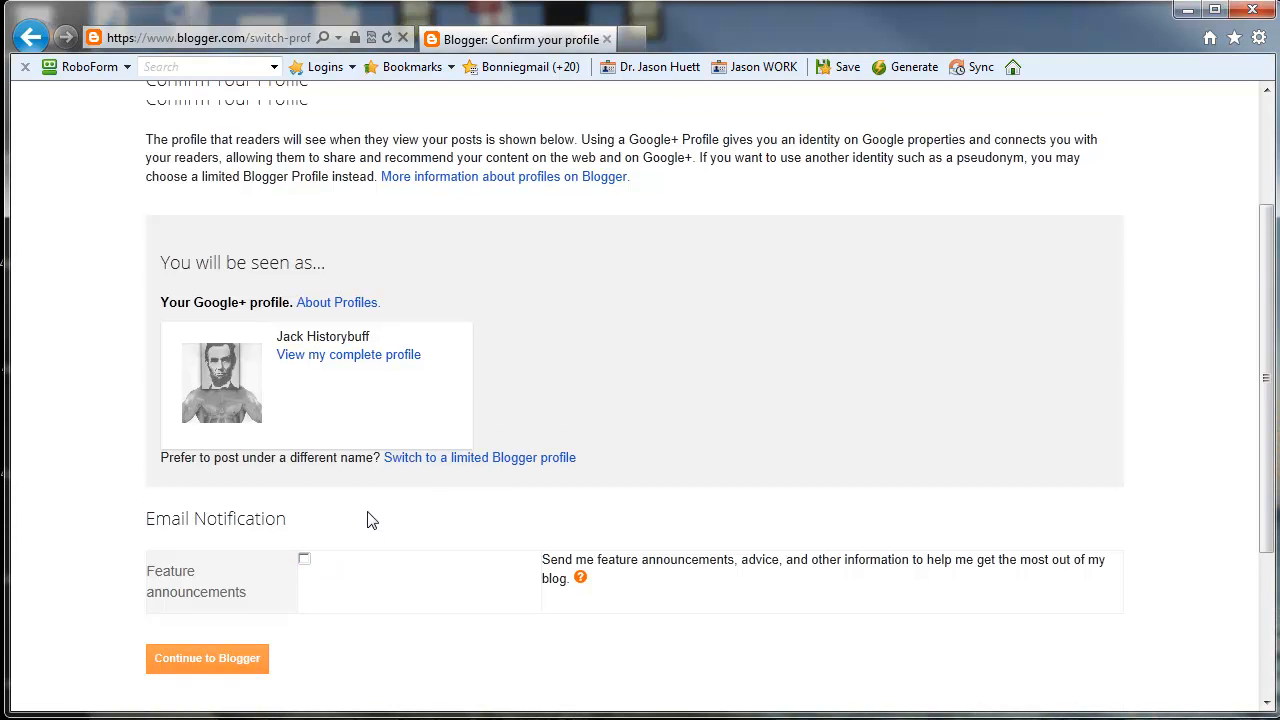
Step: Switch to a limited Blogger profile with the display name "Purple Spotted Lizard" and continue to Blogger
scroll(368, 512, up, 3)
scroll(476, 480, down, 2)
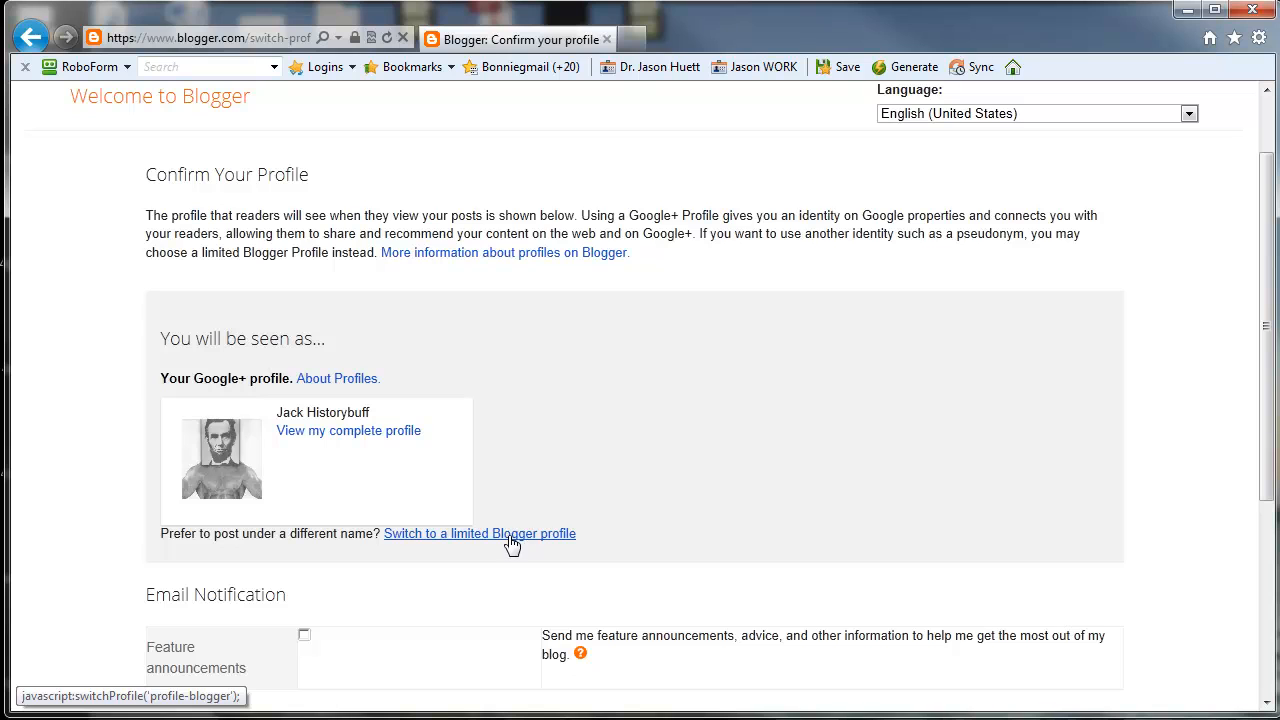
click(436, 537)
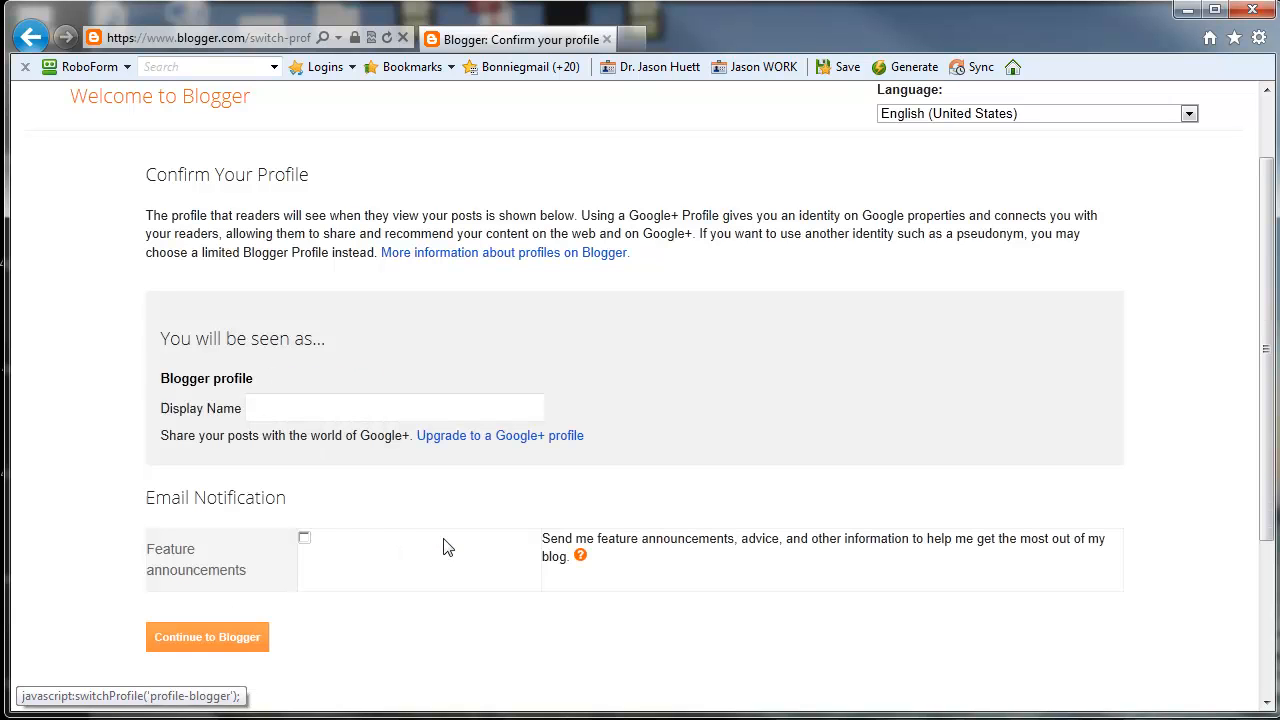
click(268, 404)
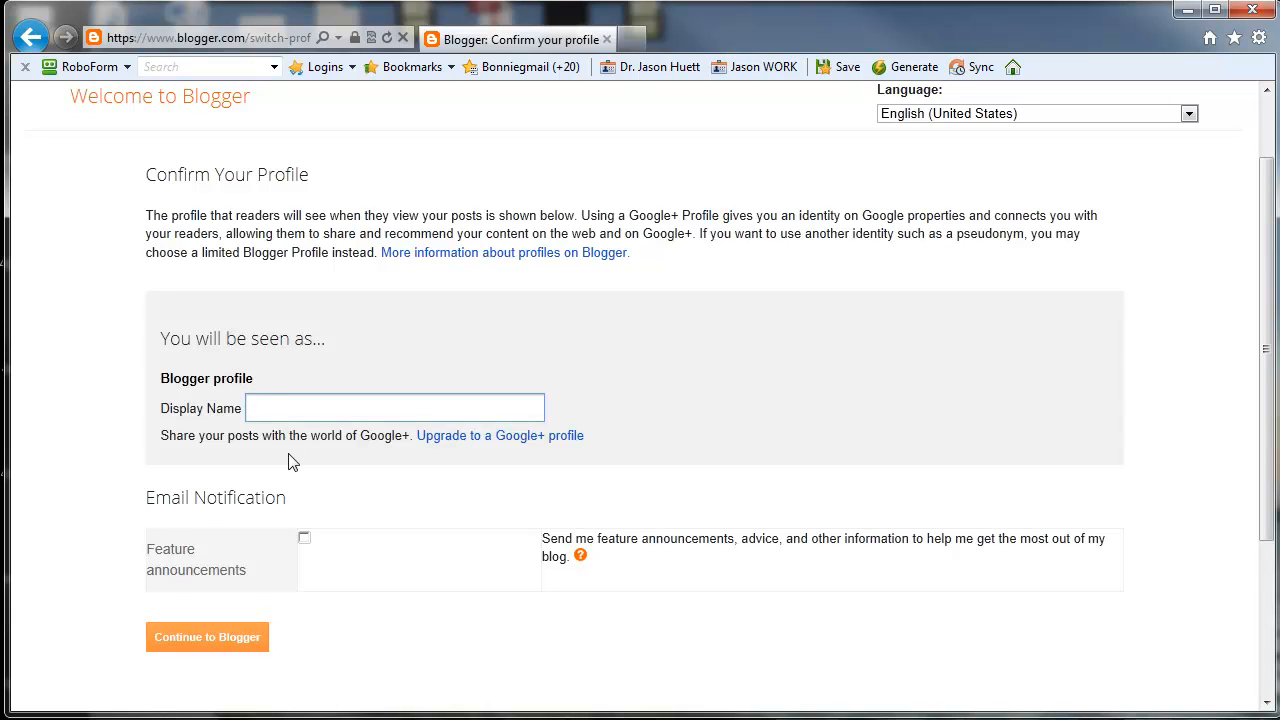
text(Purple Spotted Lizard)
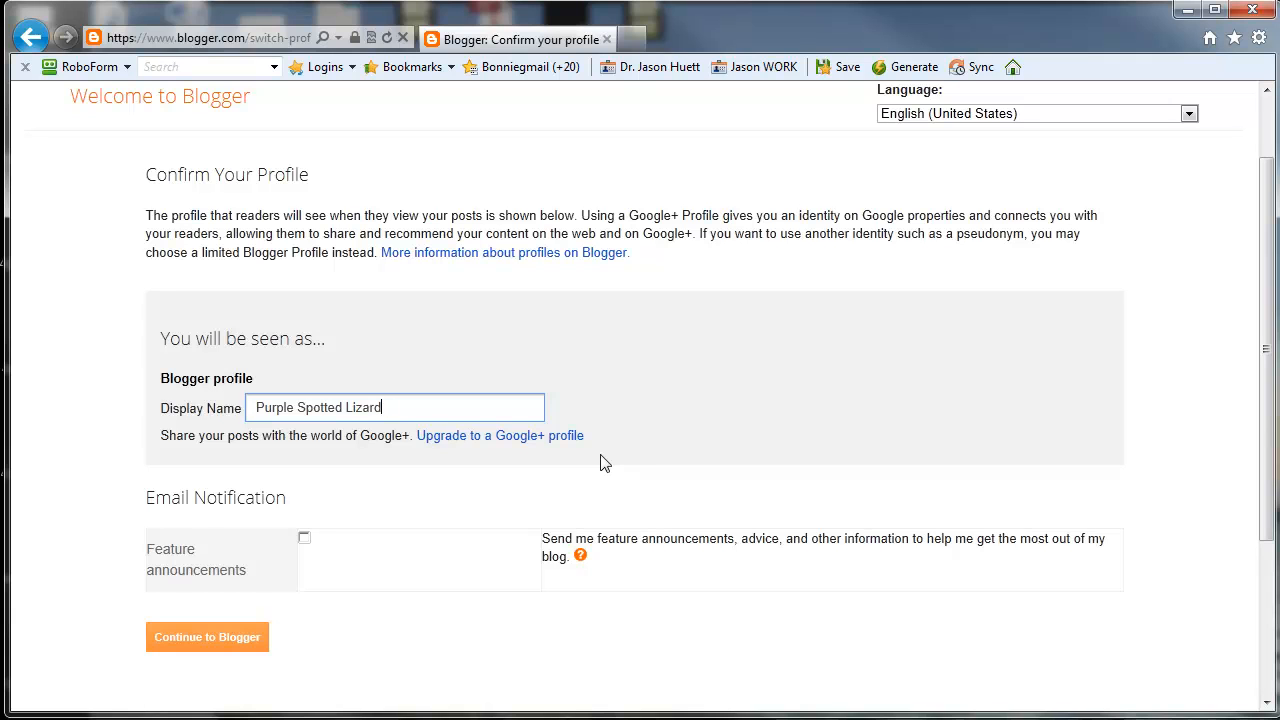
click(234, 638)
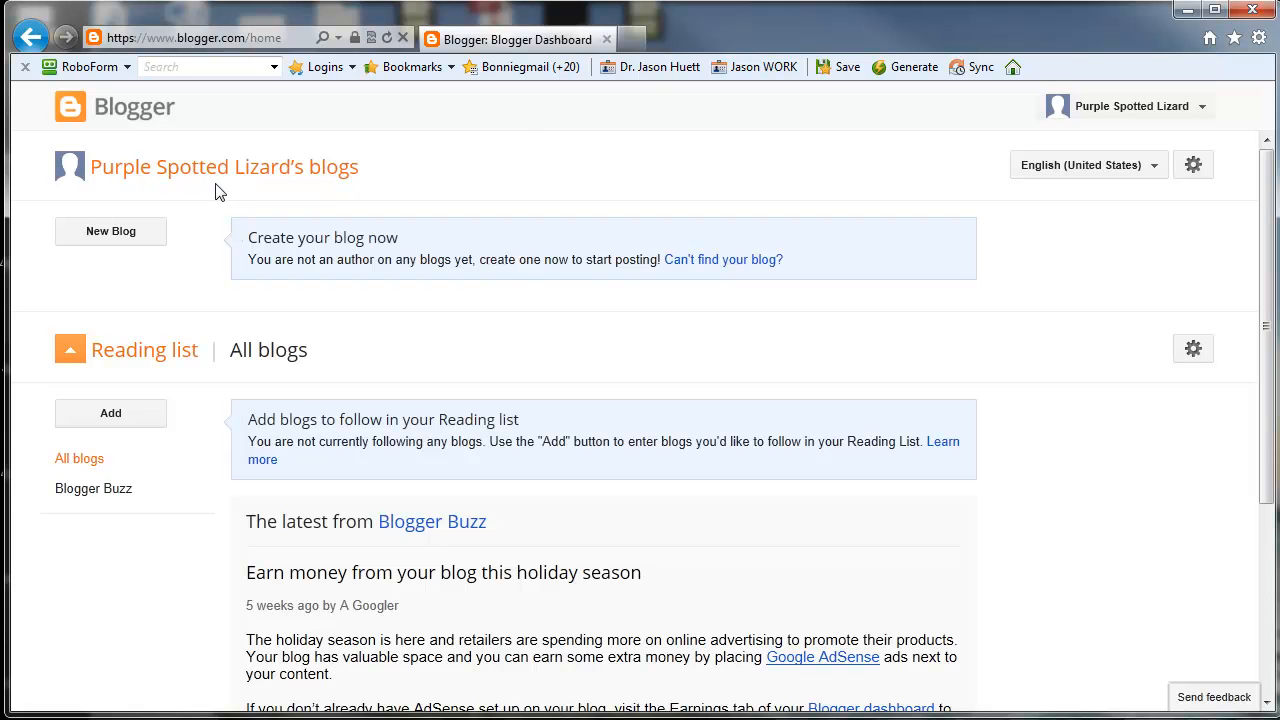
Step: Search Google for "speaking of history" in a new browser tab and open the speakingofhistory.blogspot.com blog from the results
click(631, 40)
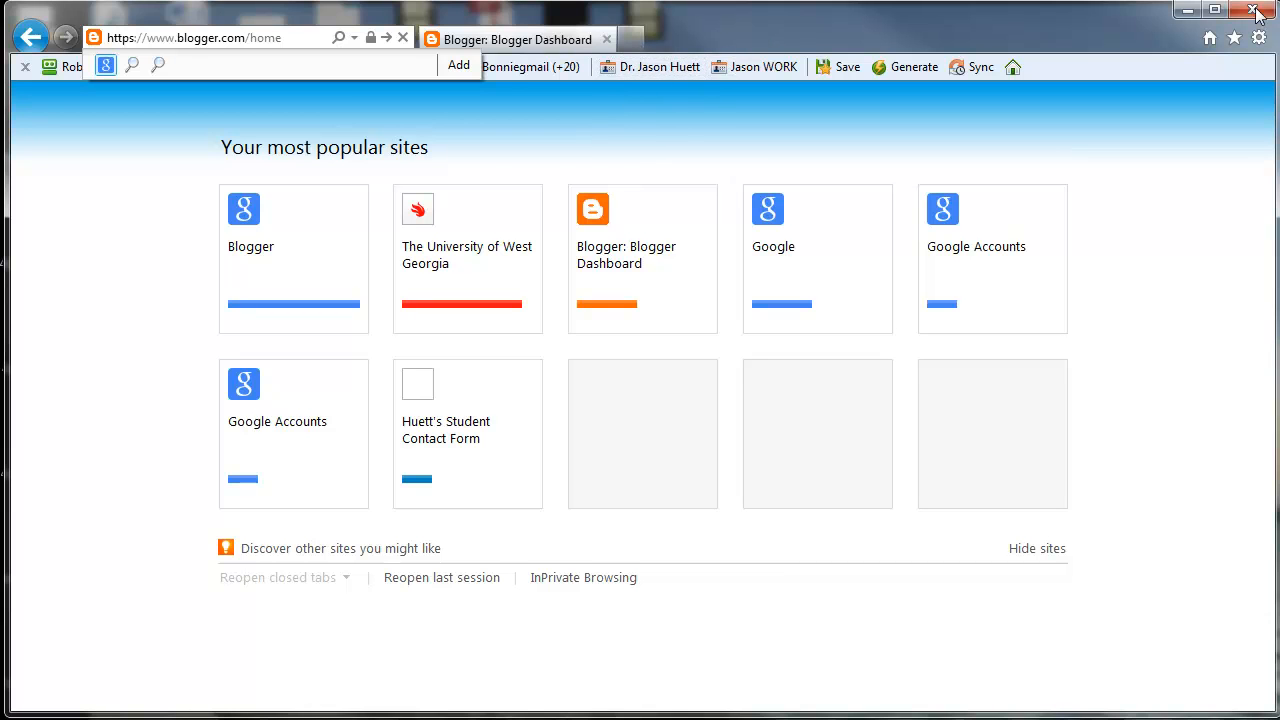
click(640, 39)
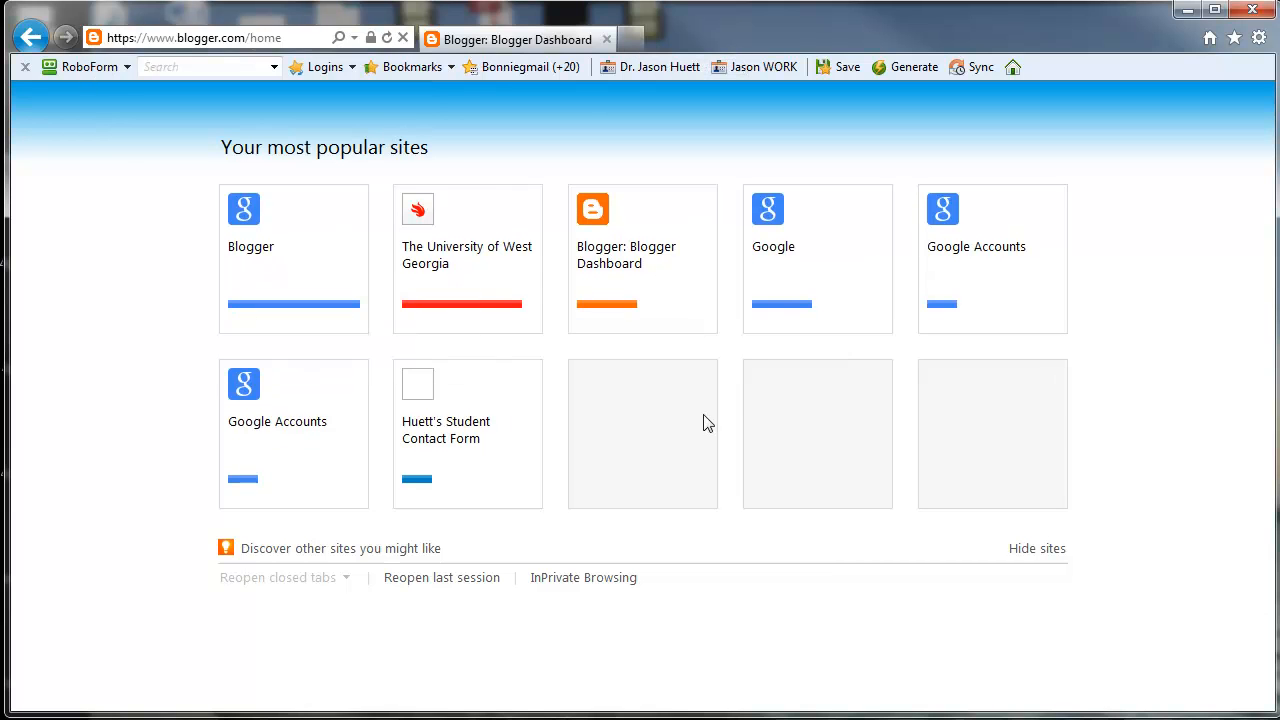
click(806, 289)
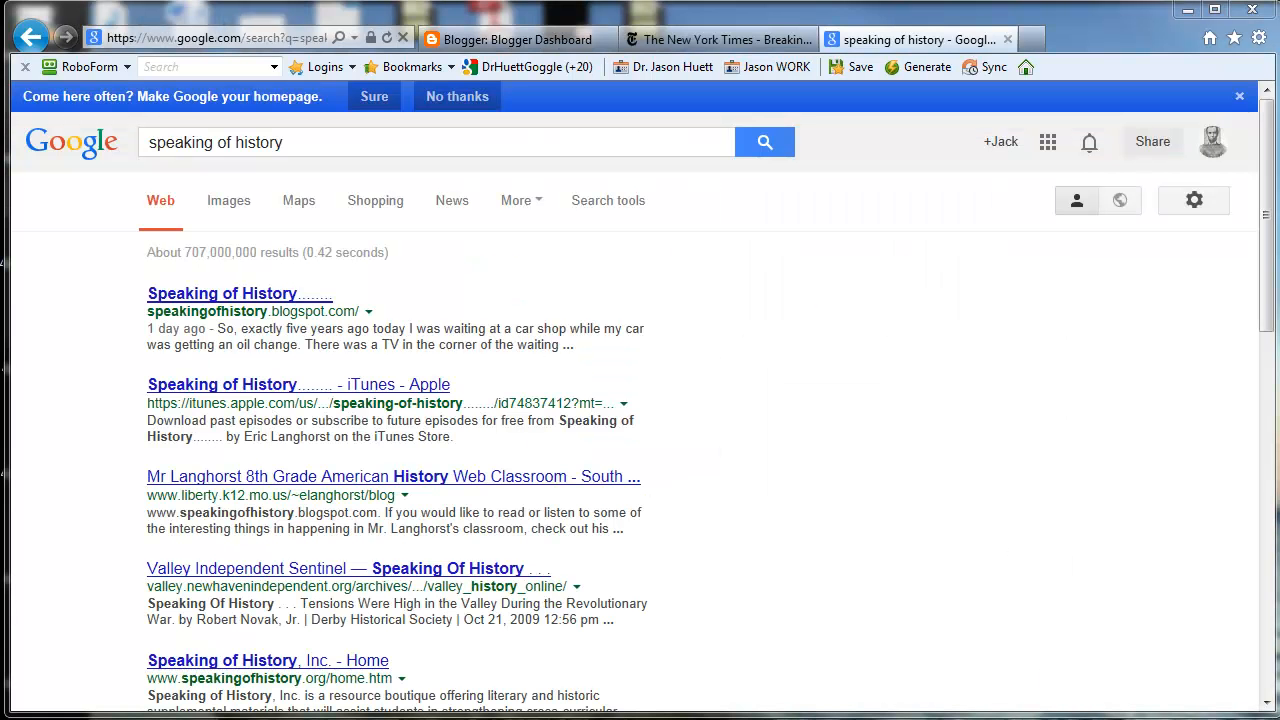
click(268, 296)
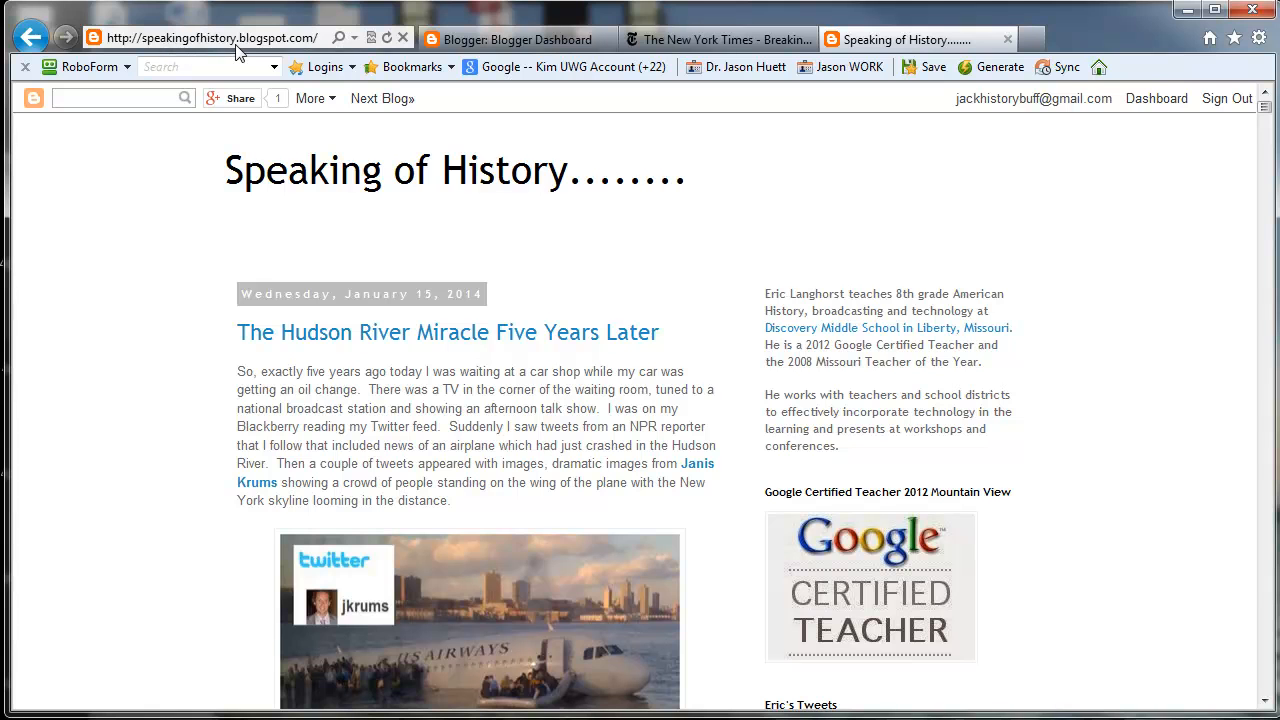
Step: Examine the New York Times home page's headlines and article layout as a comparison to a blog
click(672, 46)
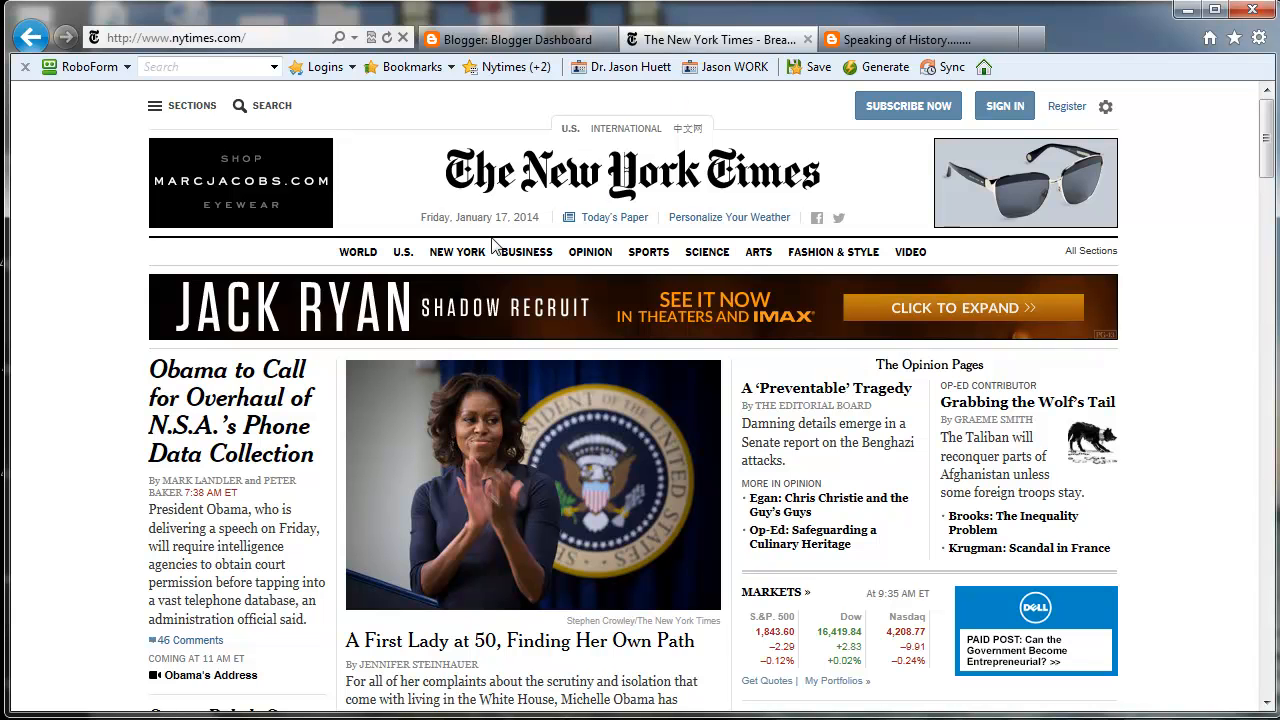
scroll(523, 303, down, 1)
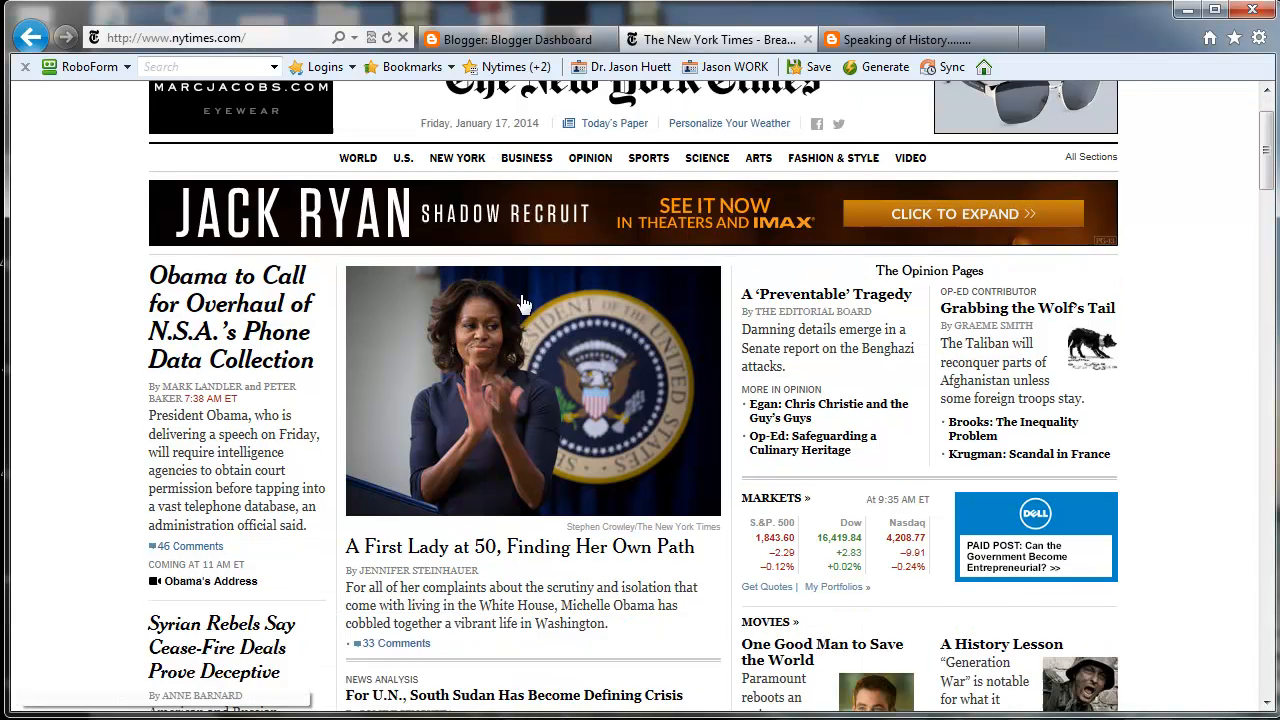
scroll(523, 303, down, 2)
scroll(513, 333, down, 1)
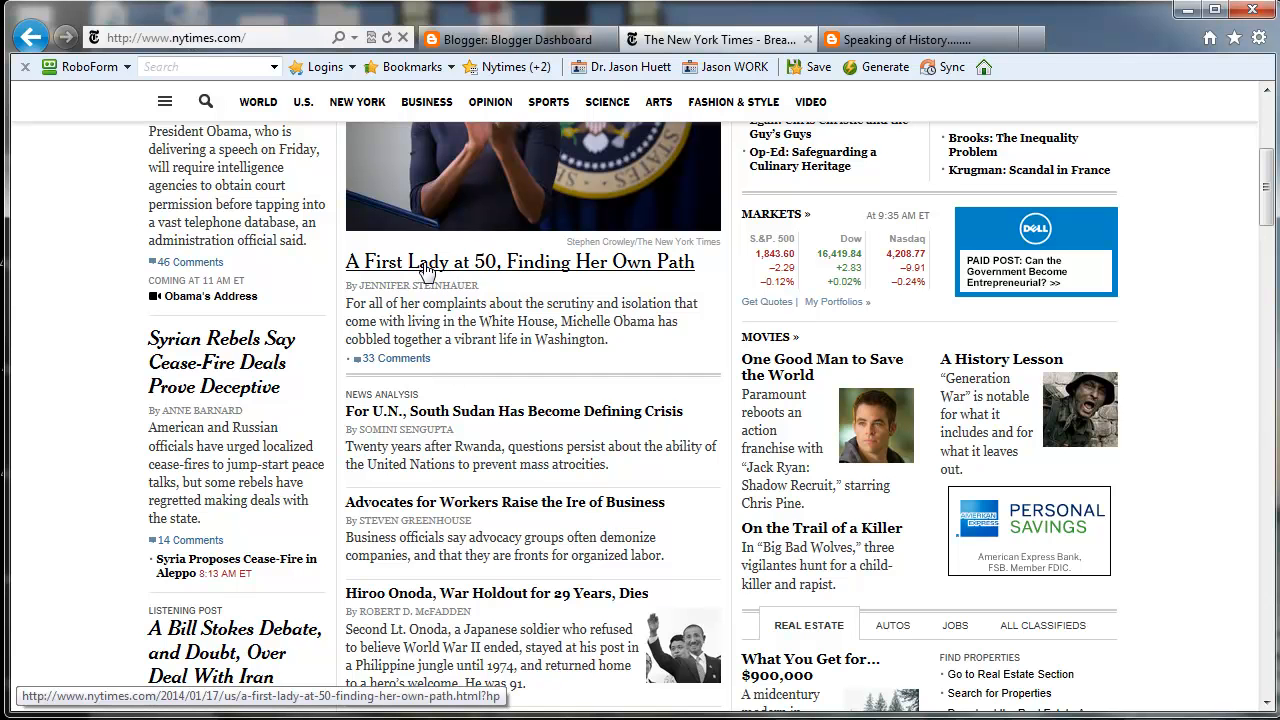
scroll(473, 342, down, 1)
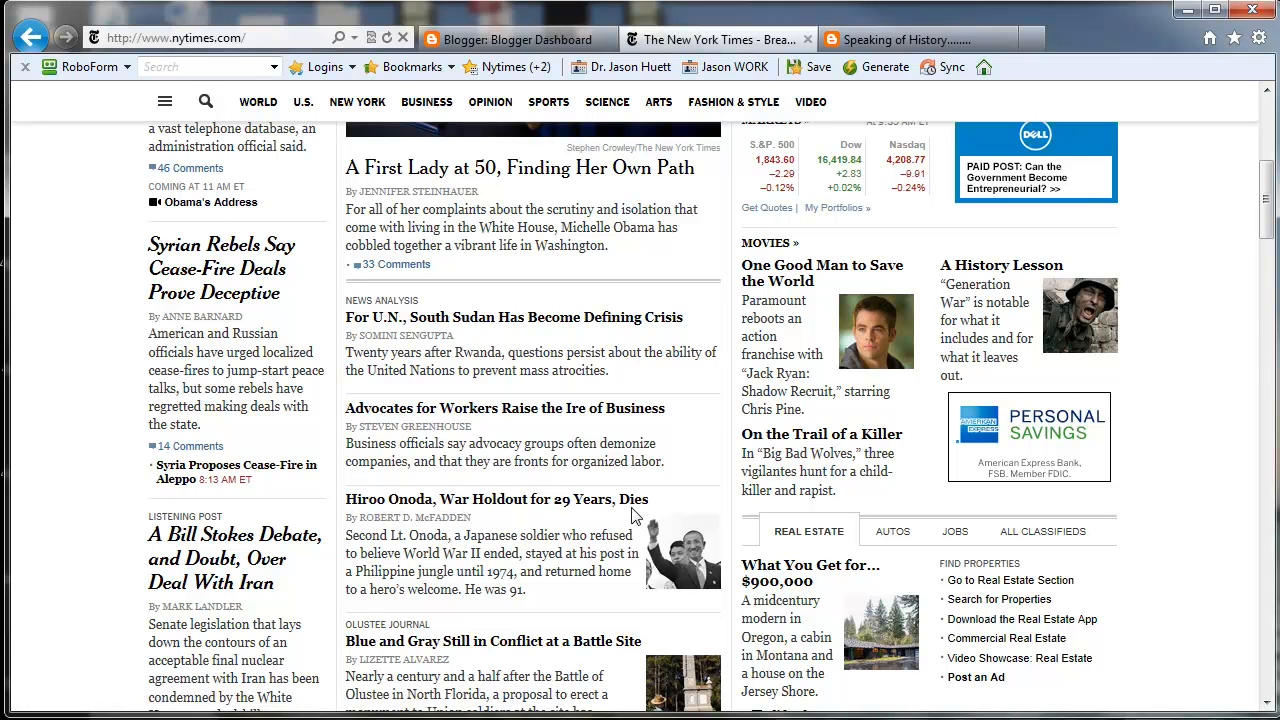
scroll(506, 518, up, 3)
scroll(506, 518, up, 3)
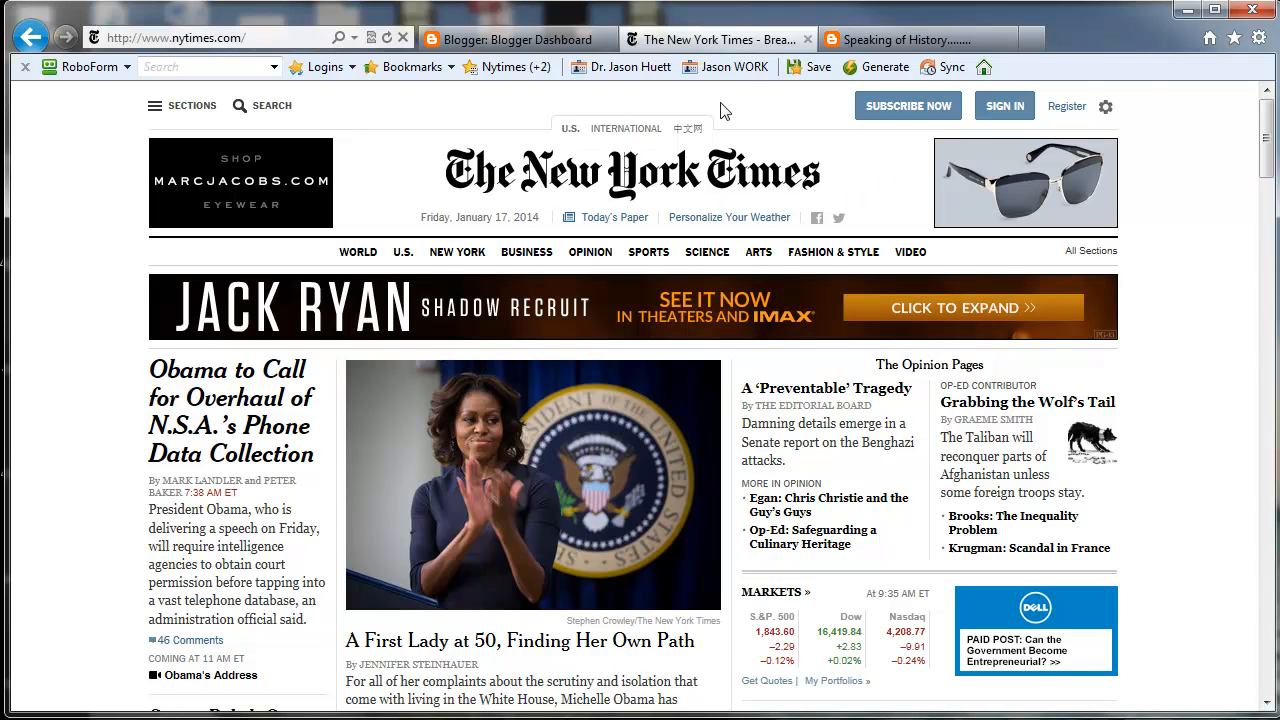
Step: Return to the Speaking of History blog and close the New York Times page
click(860, 40)
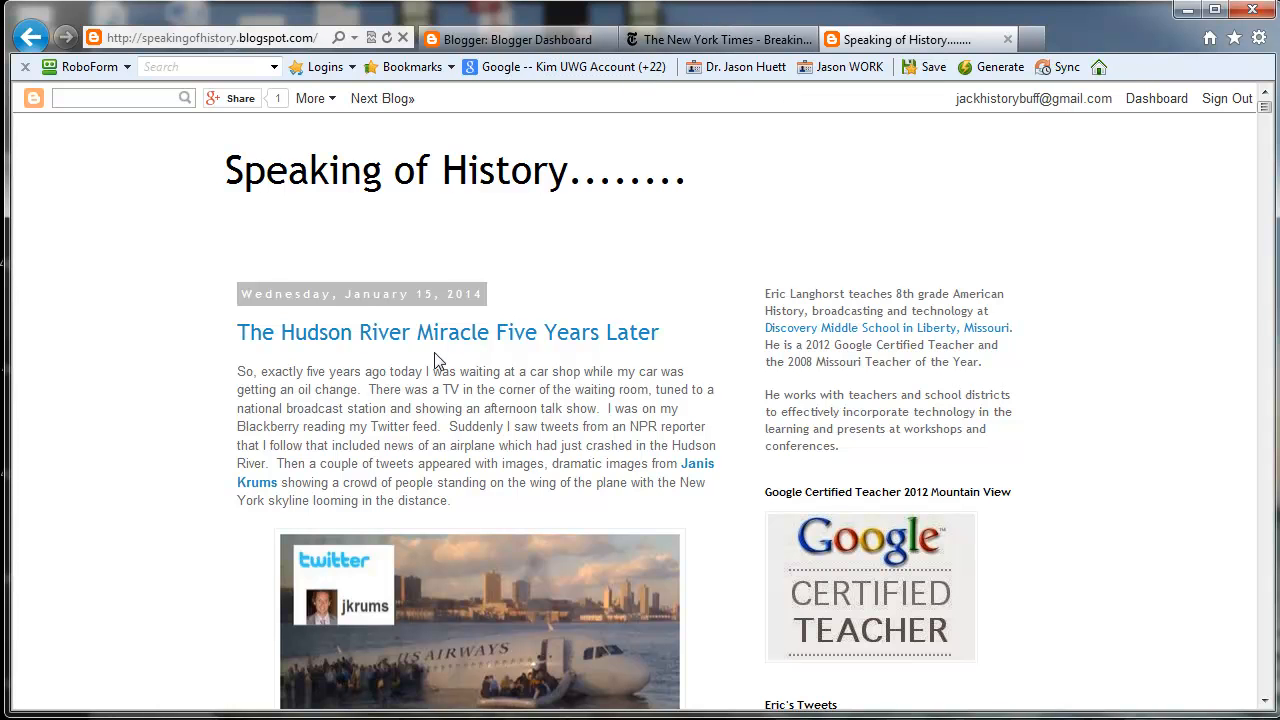
scroll(372, 355, down, 1)
scroll(308, 272, up, 1)
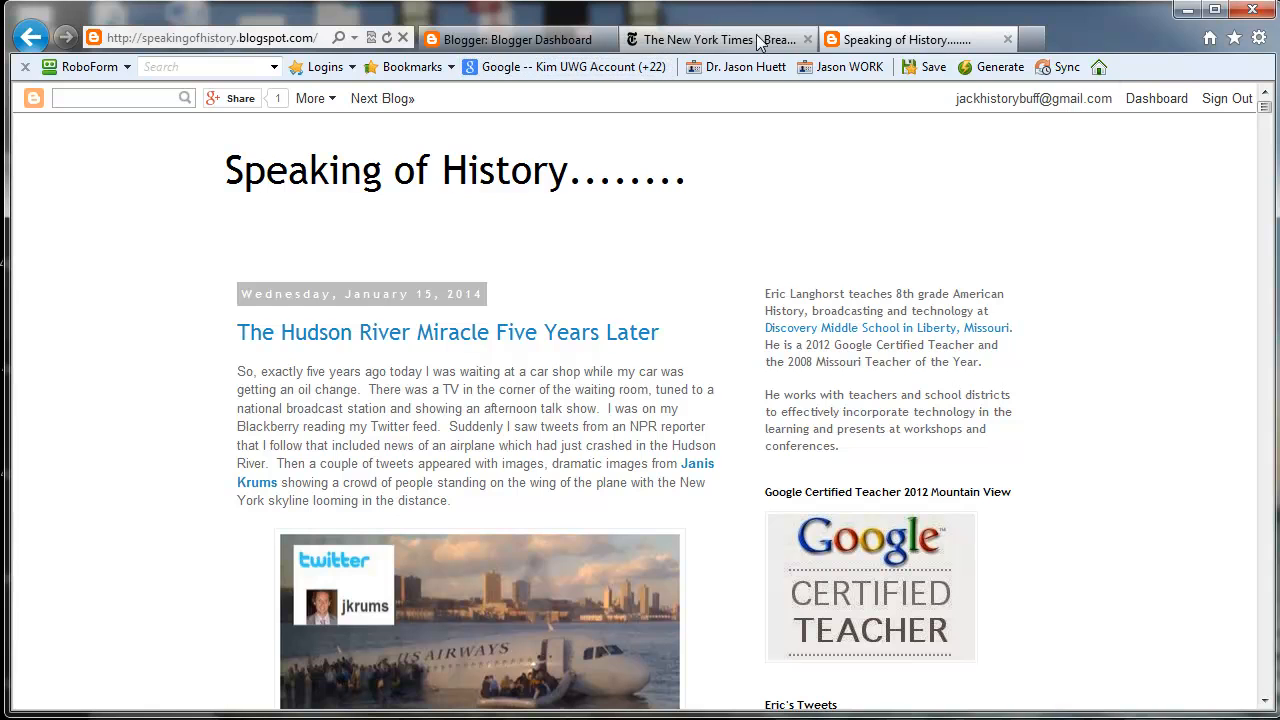
click(808, 39)
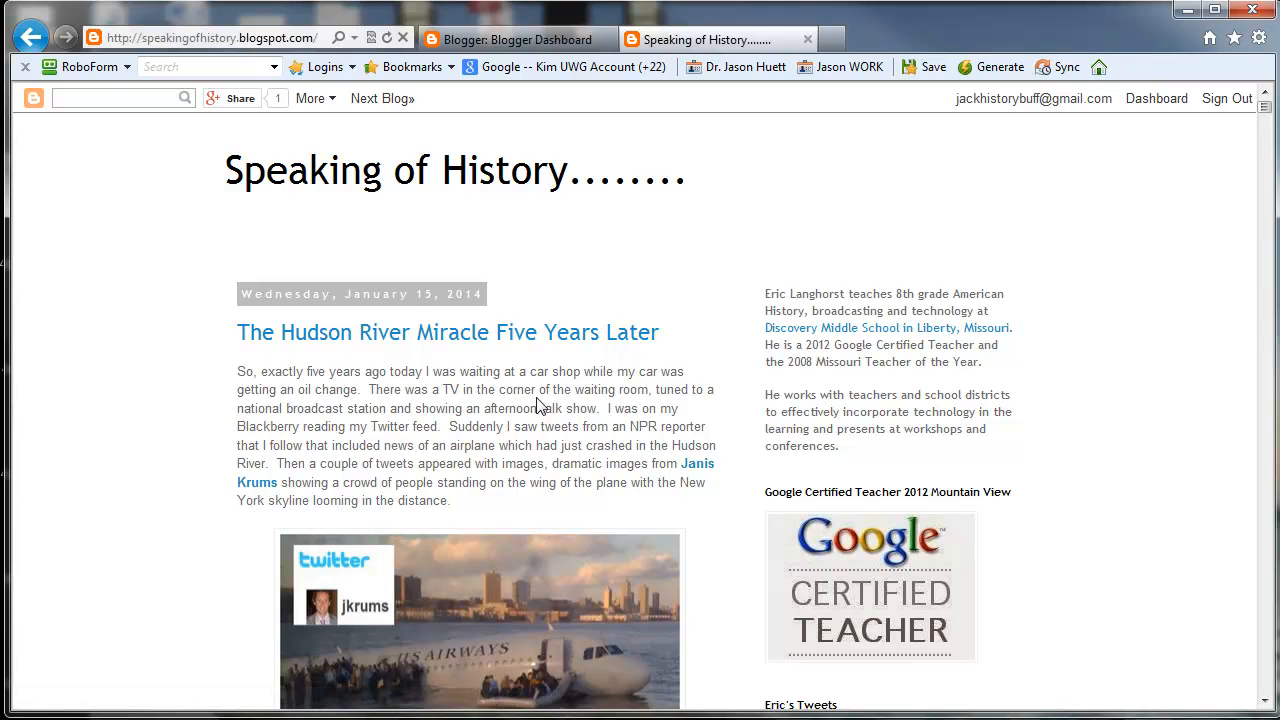
Step: Examine the Speaking of History blog's dated posts, images, embedded links, comments and blog archive
scroll(515, 405, down, 3)
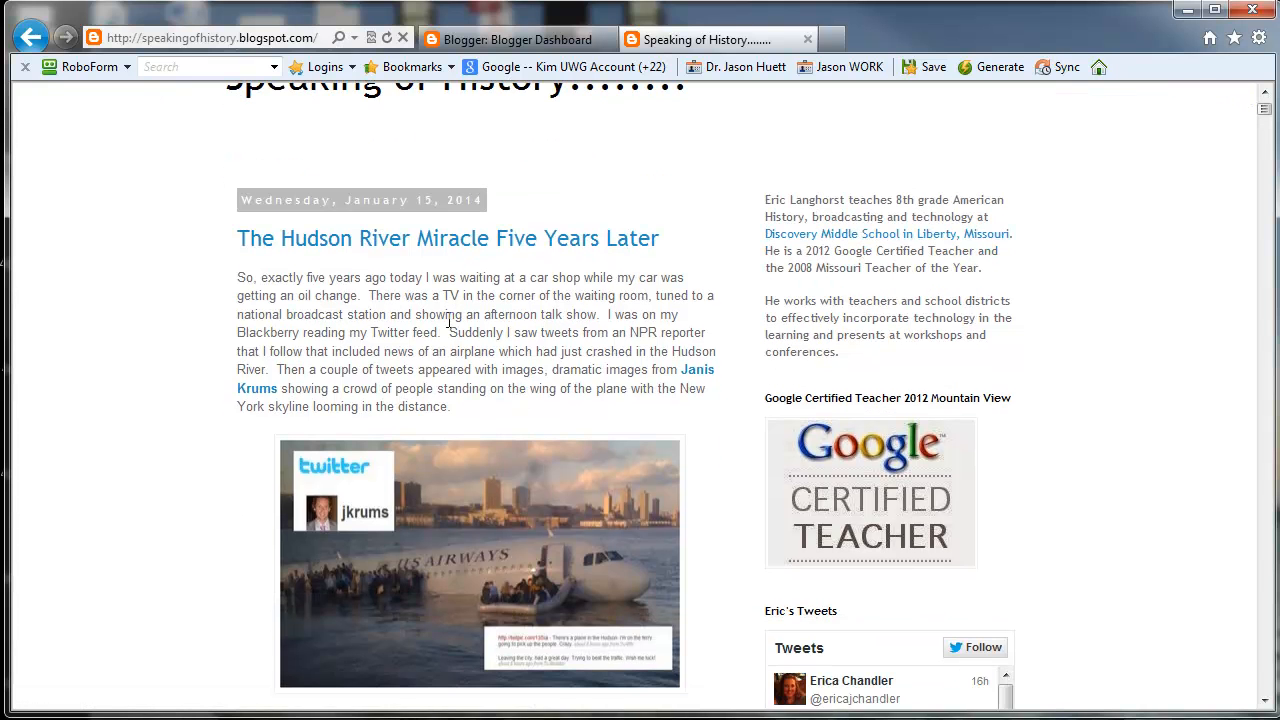
scroll(450, 320, down, 2)
scroll(347, 308, down, 3)
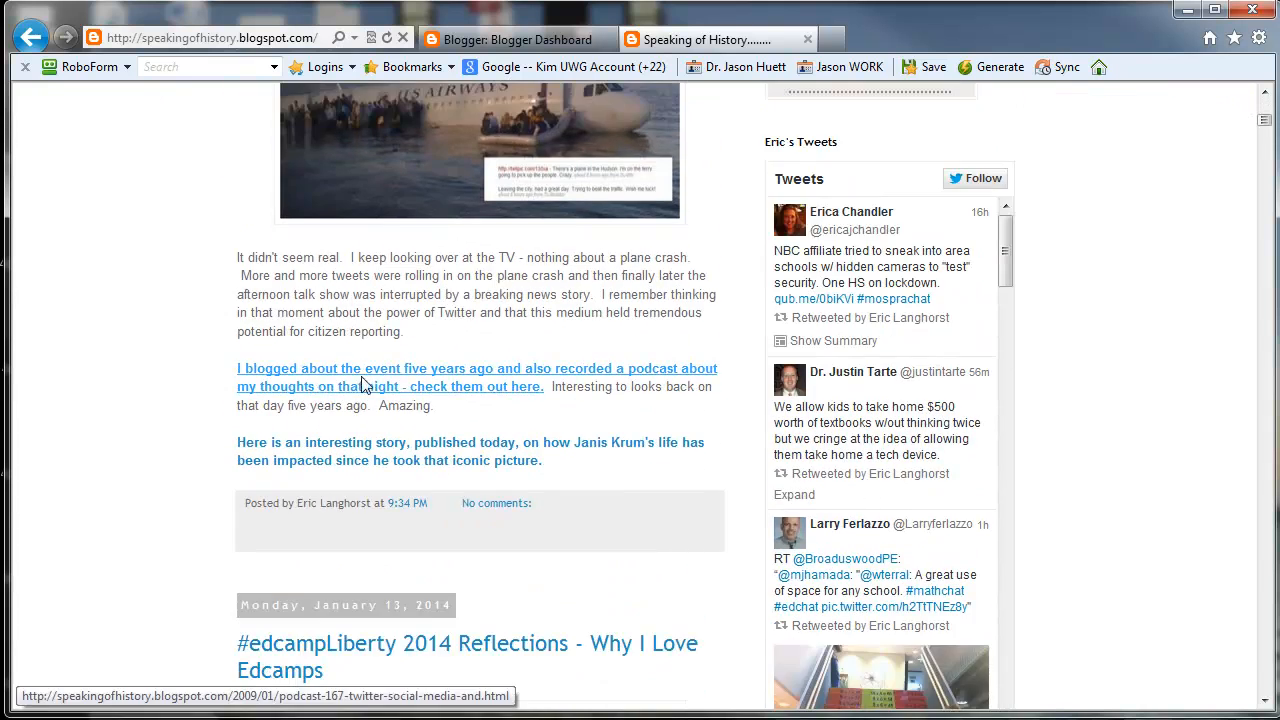
scroll(366, 334, down, 4)
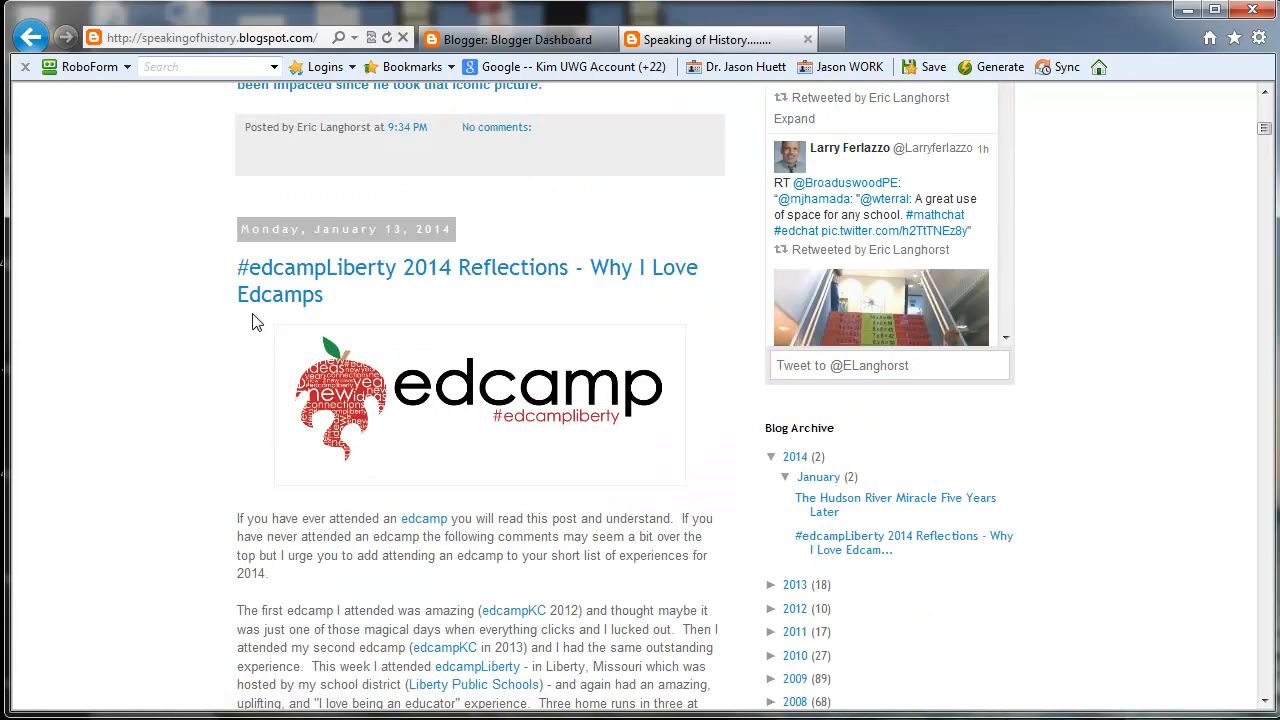
scroll(257, 320, down, 1)
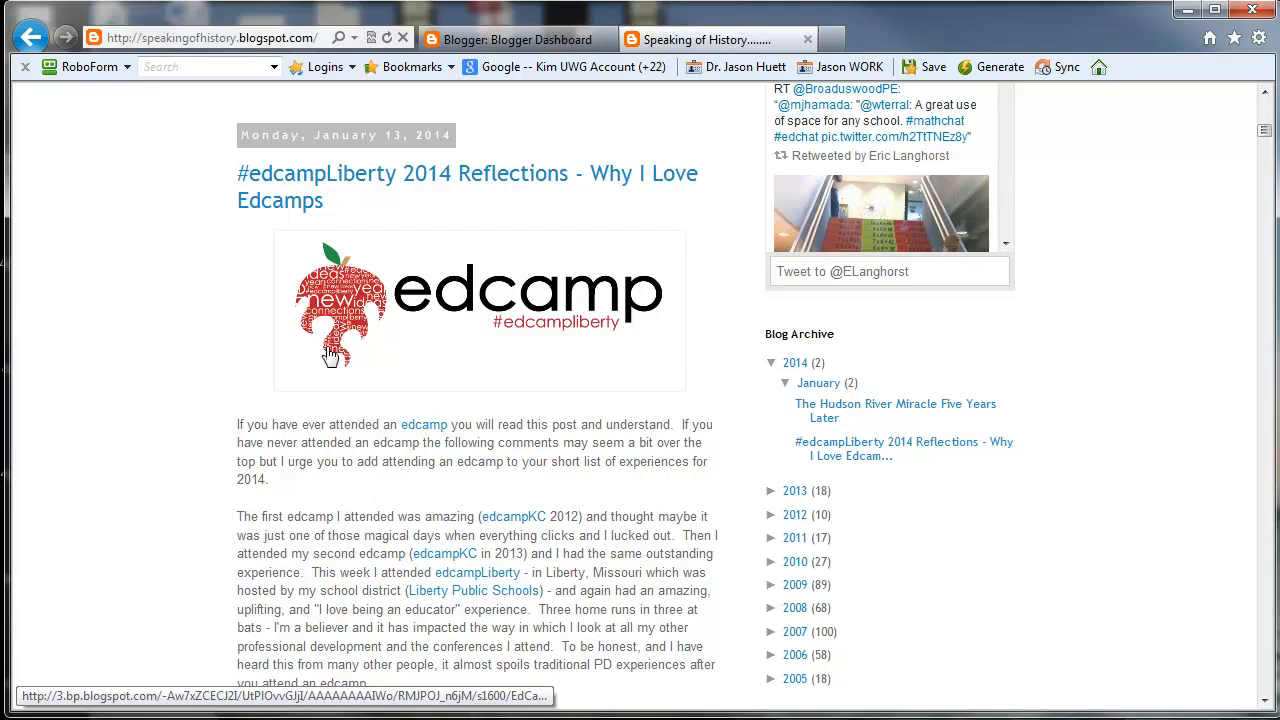
scroll(334, 360, down, 2)
scroll(334, 363, down, 20)
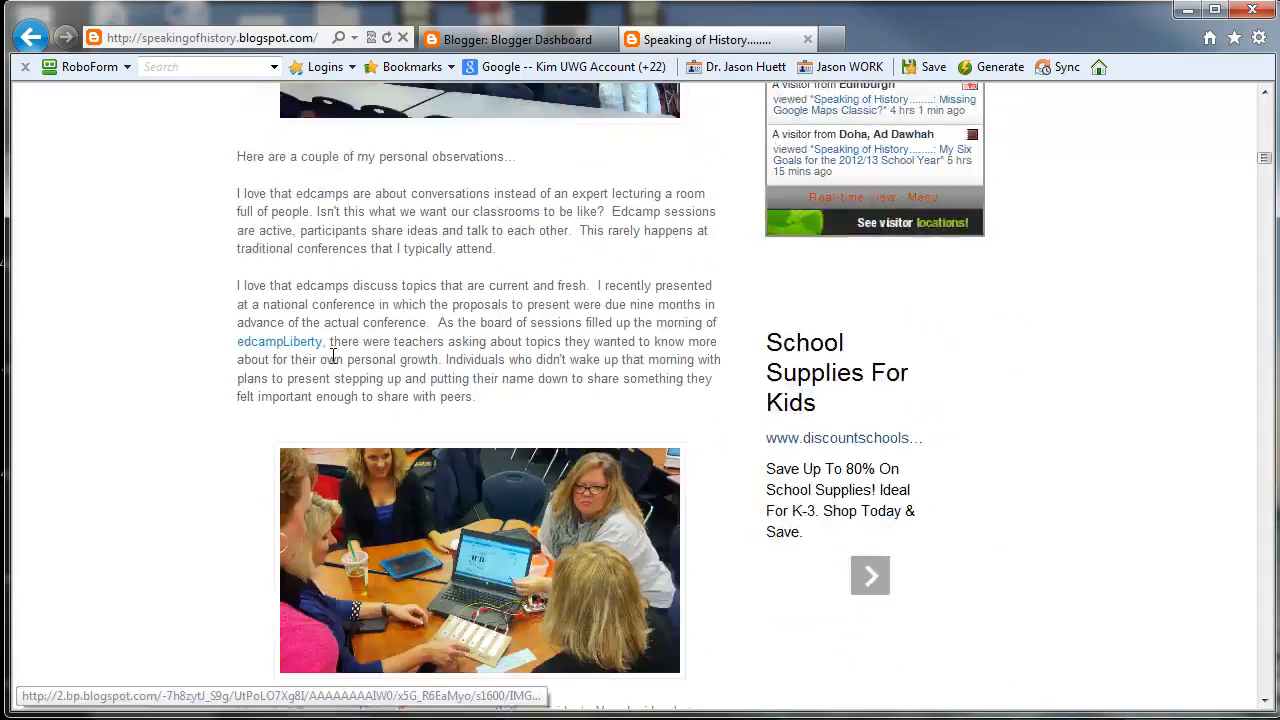
scroll(334, 363, down, 15)
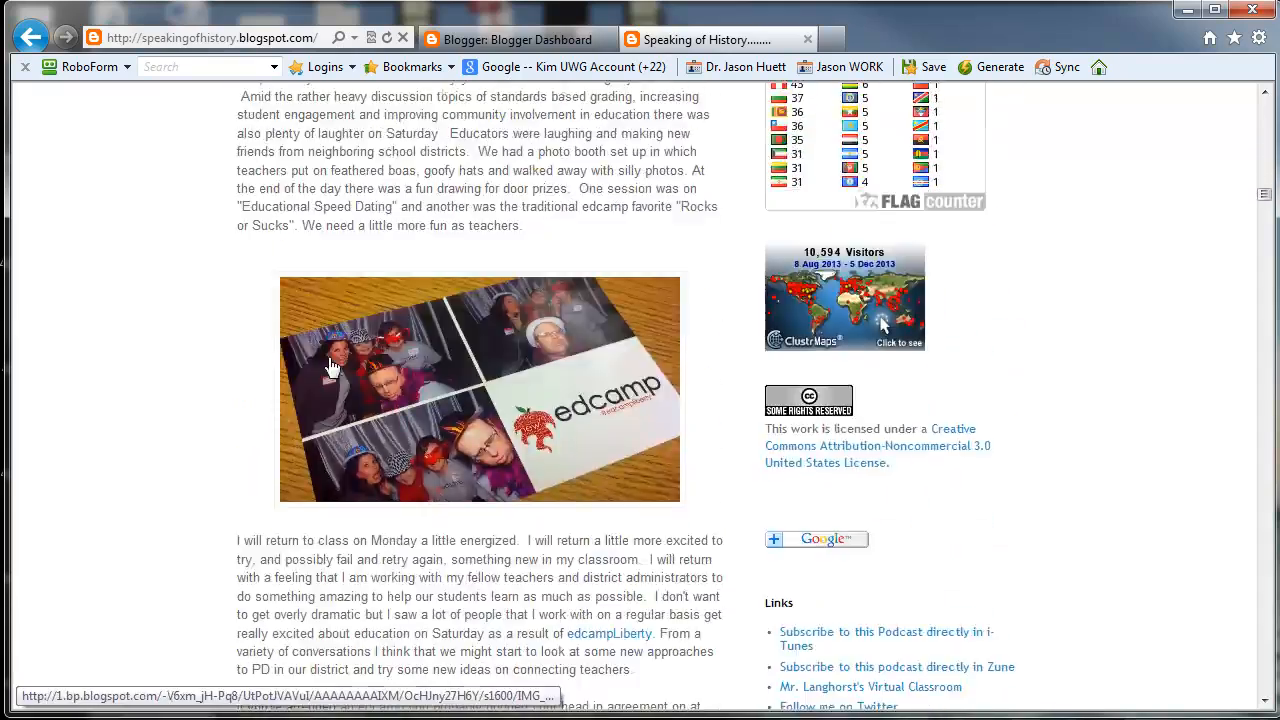
scroll(551, 420, up, 4)
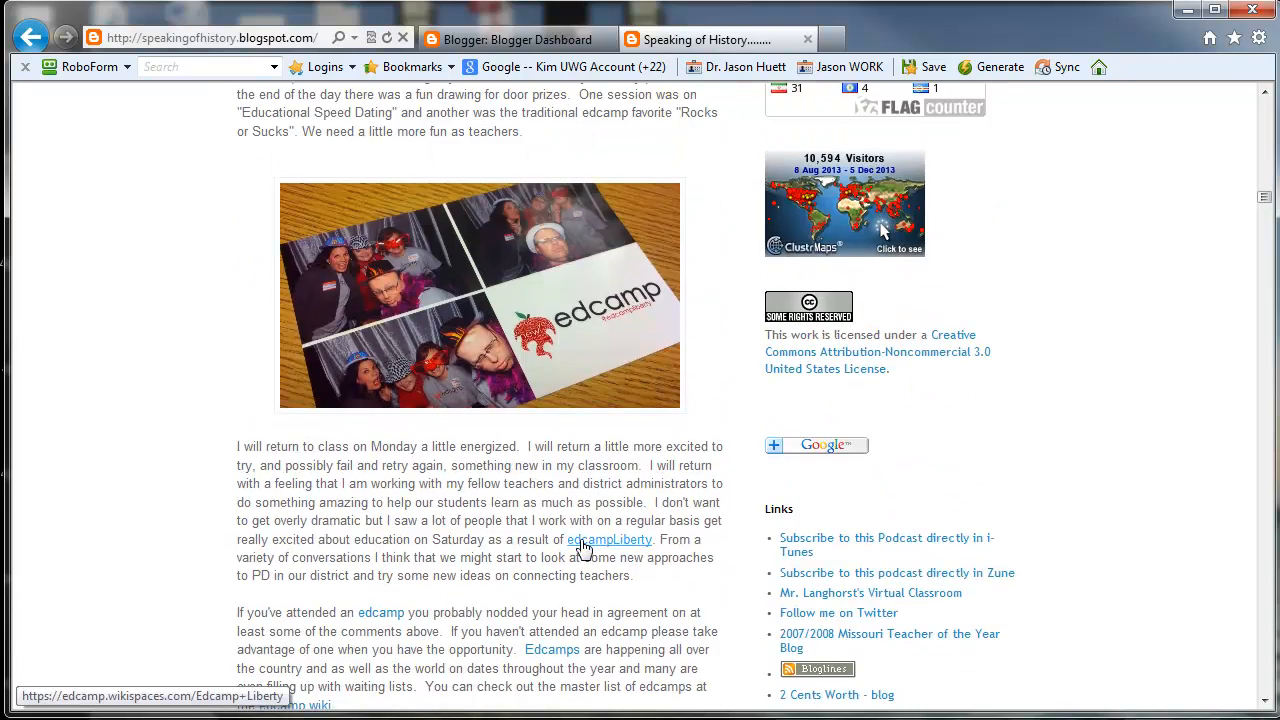
scroll(494, 534, down, 6)
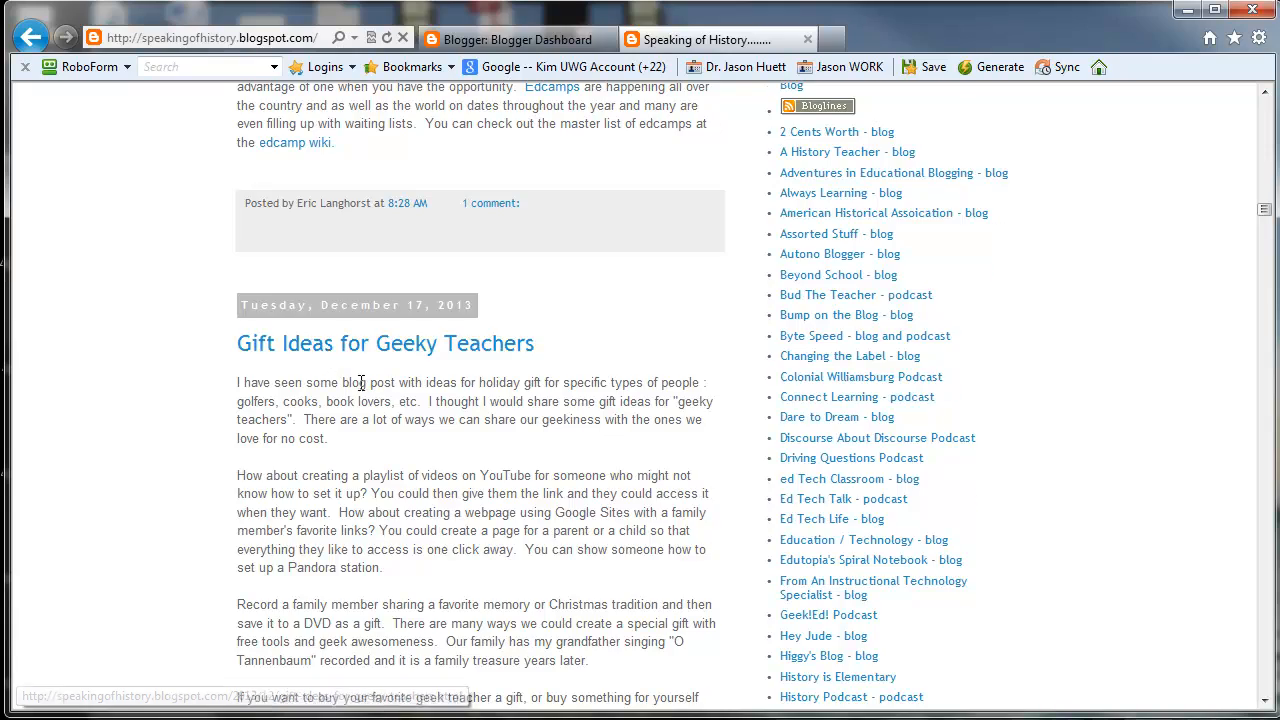
Step: Review the latest post and web address of the Speaking of History blog, and switch back to the Blogger dashboard
scroll(362, 383, up, 15)
scroll(347, 390, up, 10)
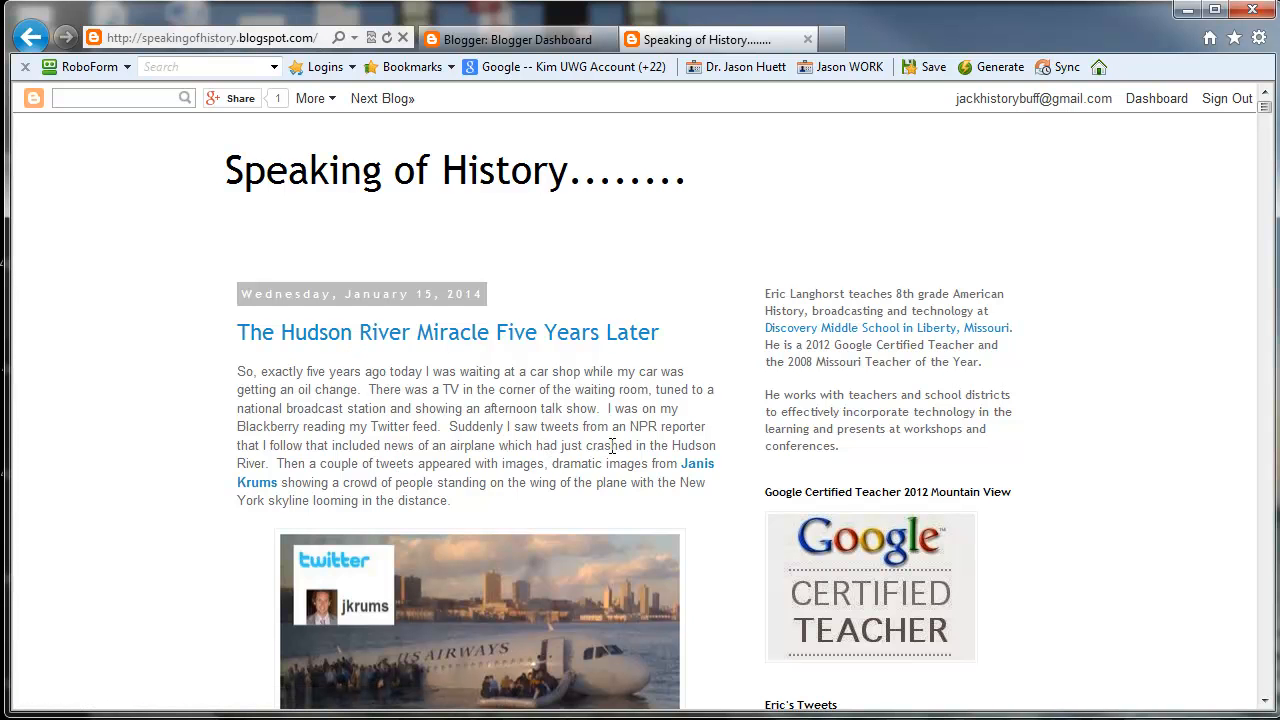
scroll(477, 489, down, 1)
scroll(477, 489, up, 1)
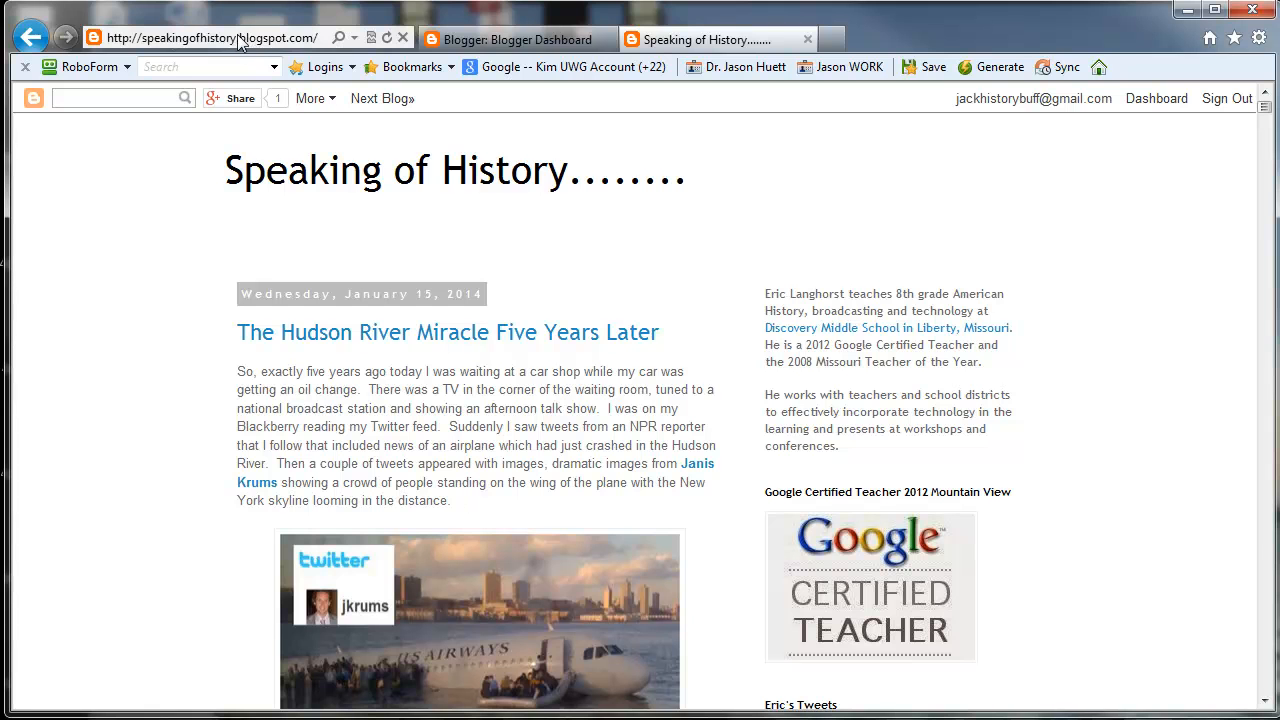
click(438, 40)
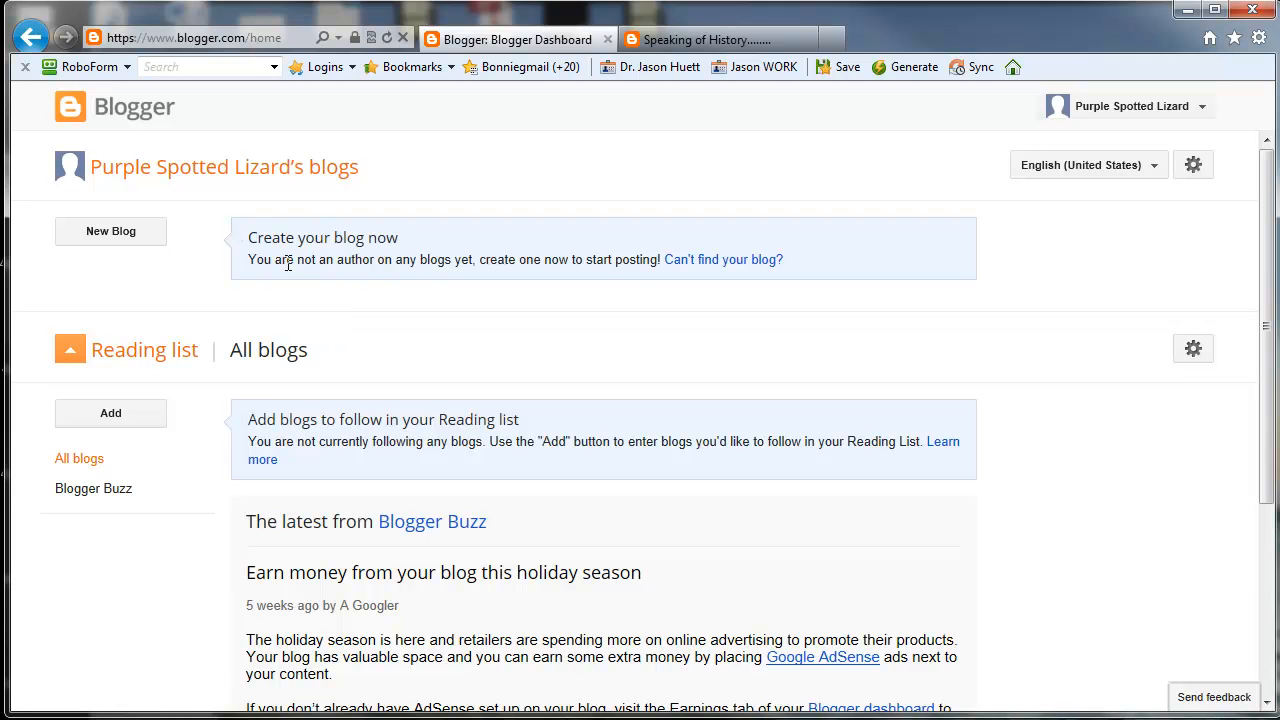
Step: Start a new blog and title it "My Educational Issues Space"
click(110, 241)
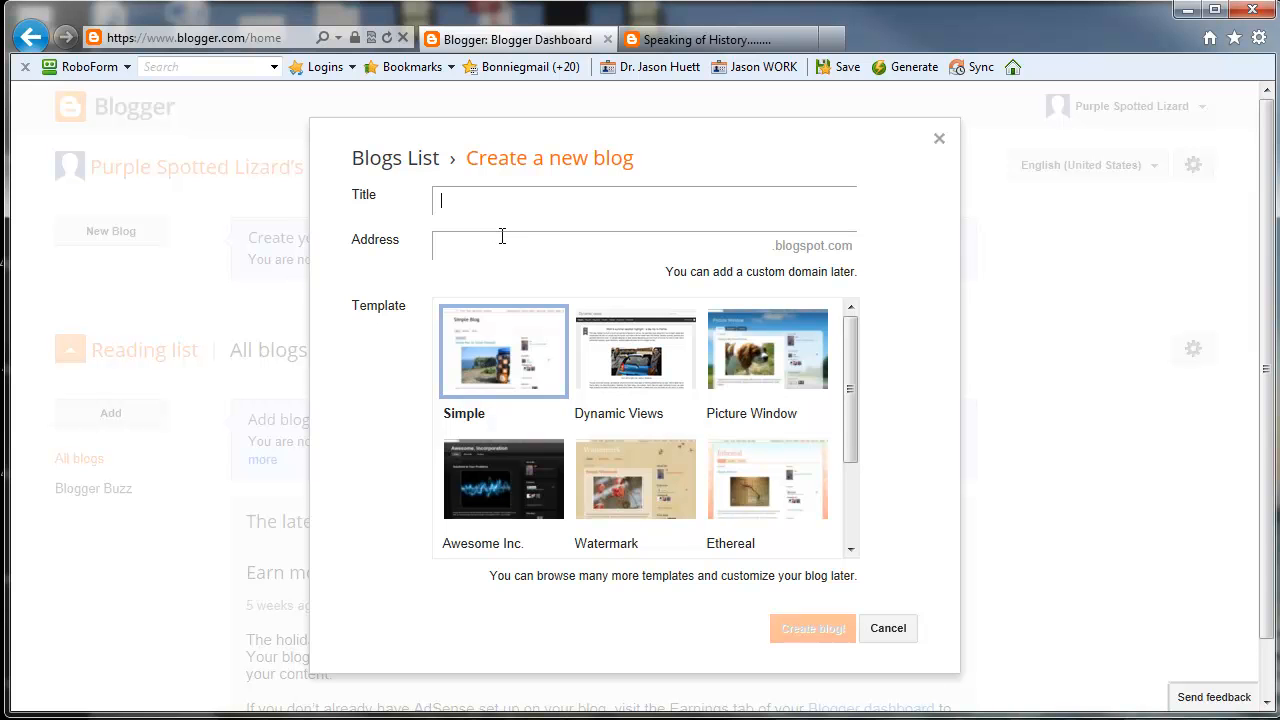
text(My Educational Issues Space)
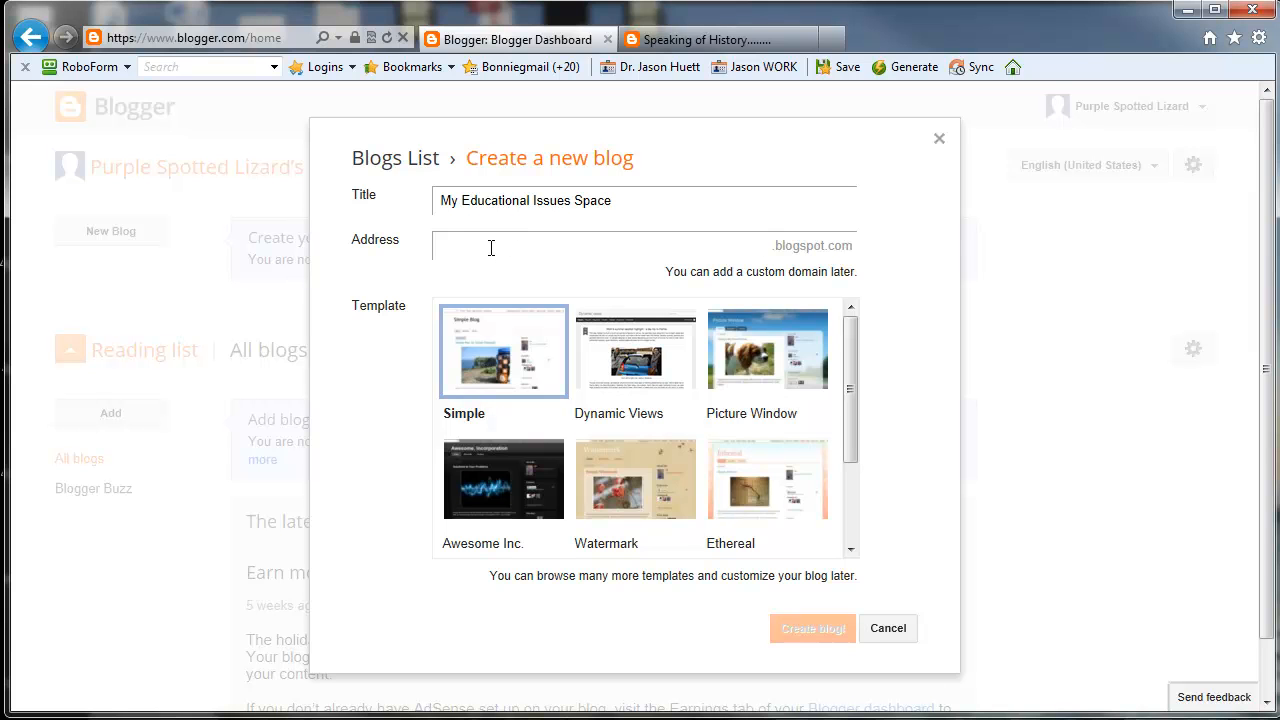
Step: Set the new blog's address to myeducationalissuesspace.blogspot.com
text(myed)
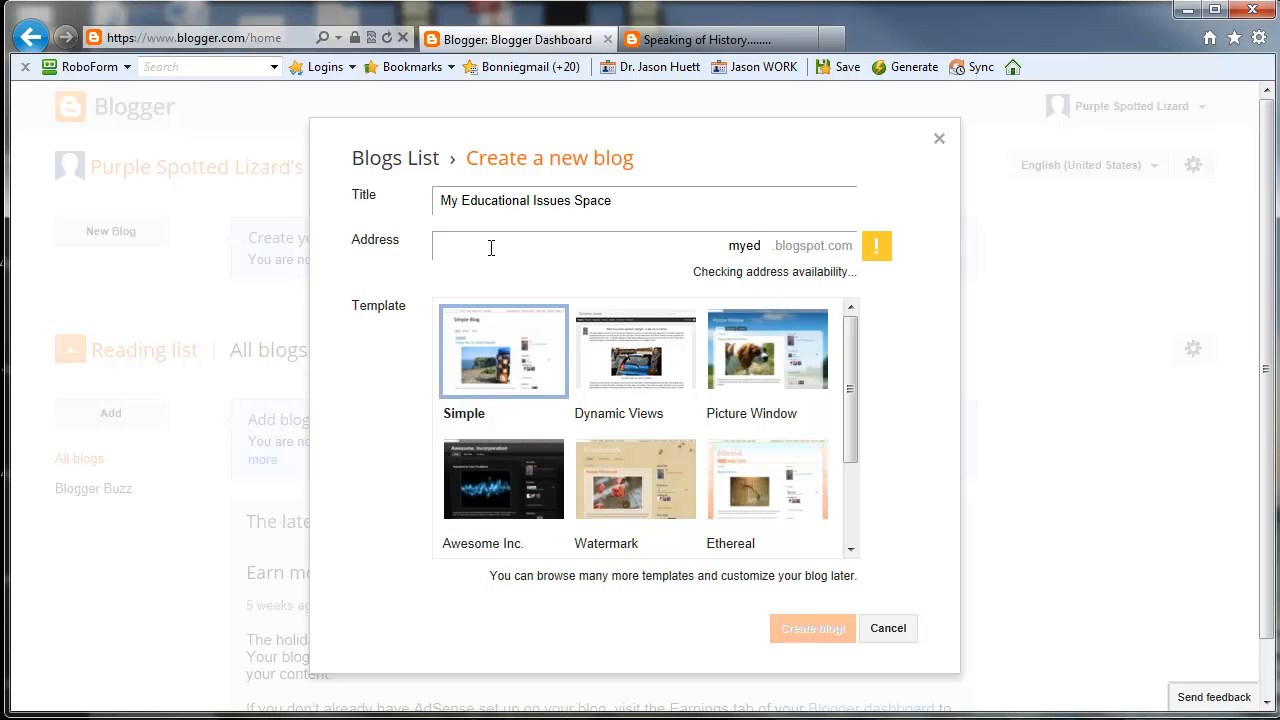
text(ucationalissuessap)
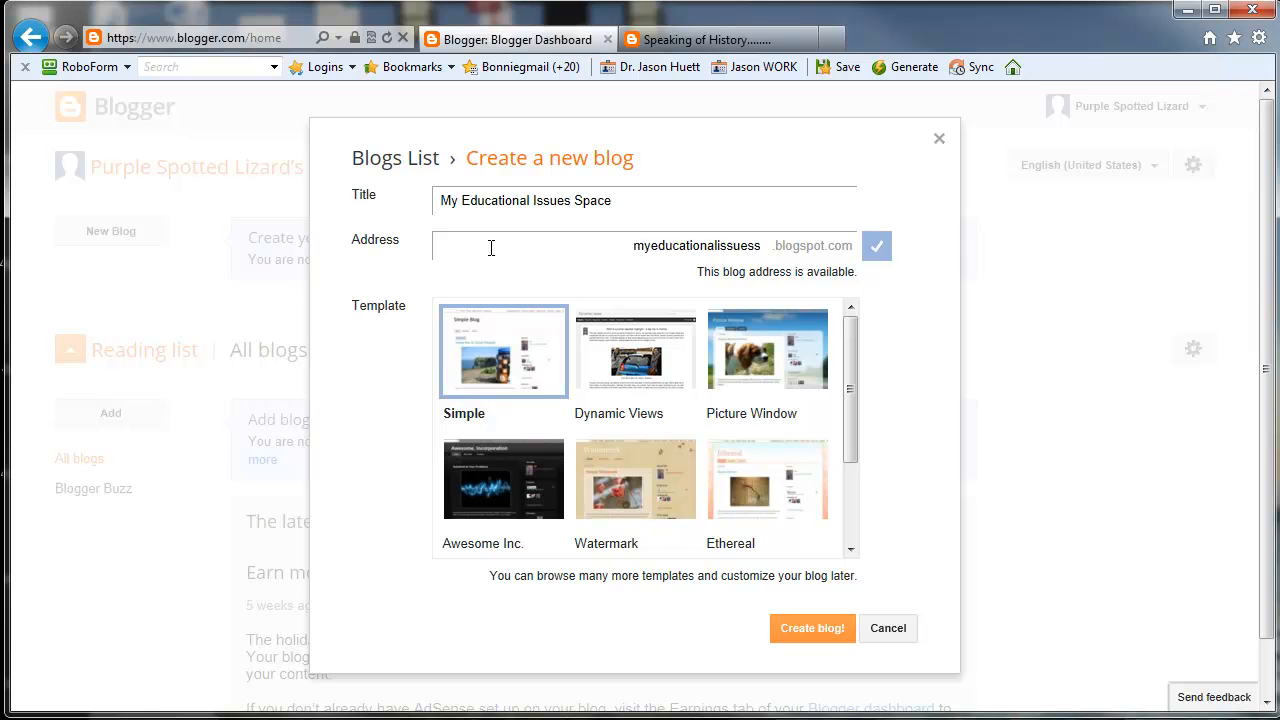
key(BackSpace)
key(BackSpace)
text(pace)
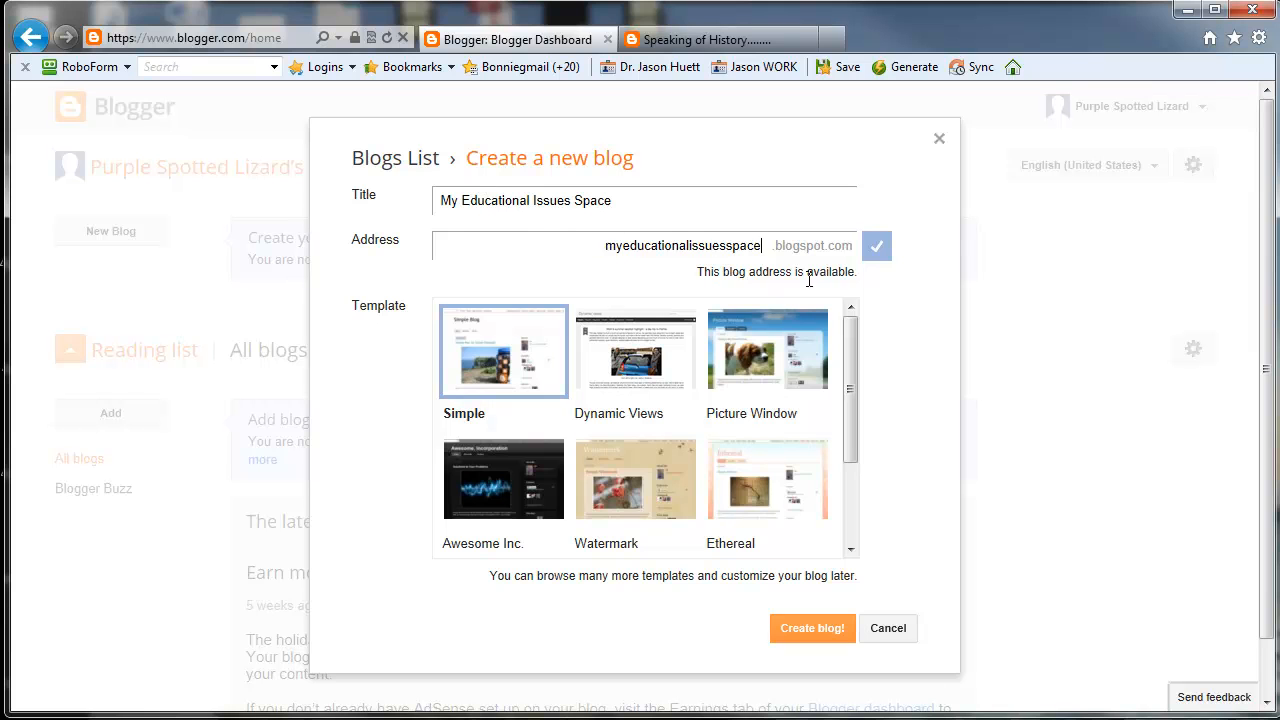
Step: Browse the available templates, choose Dynamic Views, and create the blog
drag(851, 348, 840, 490)
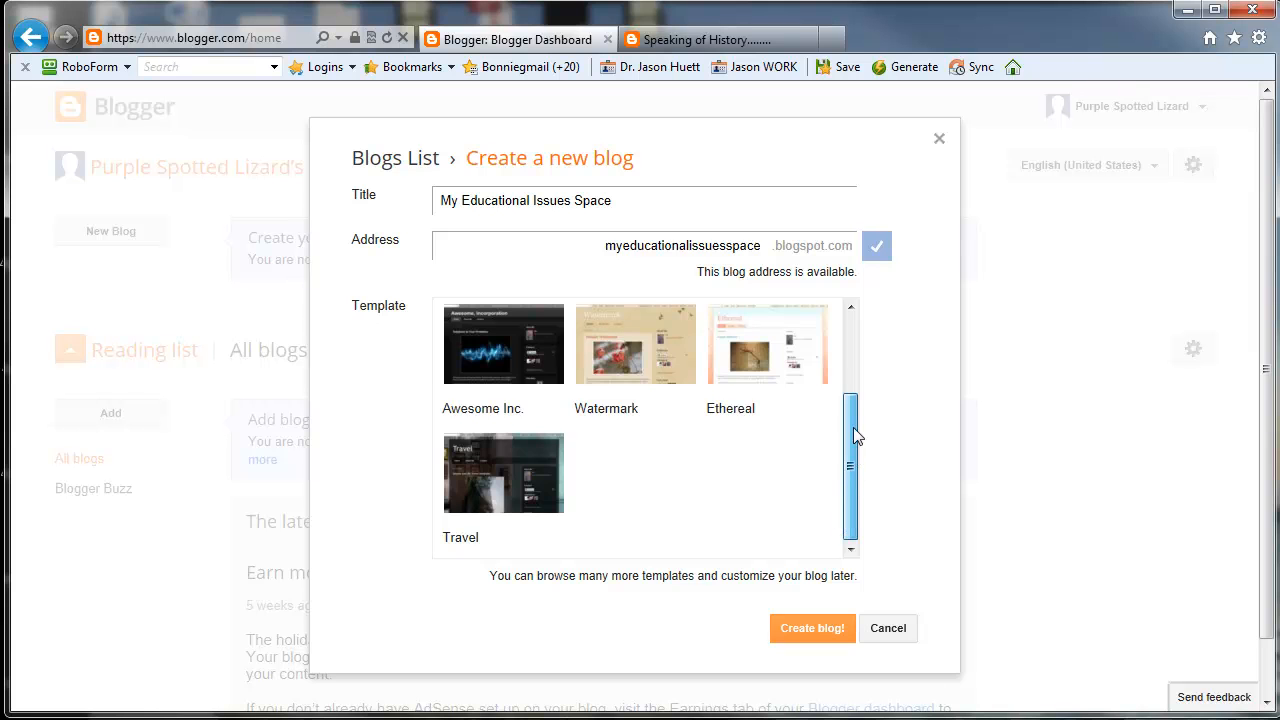
drag(852, 435, 854, 356)
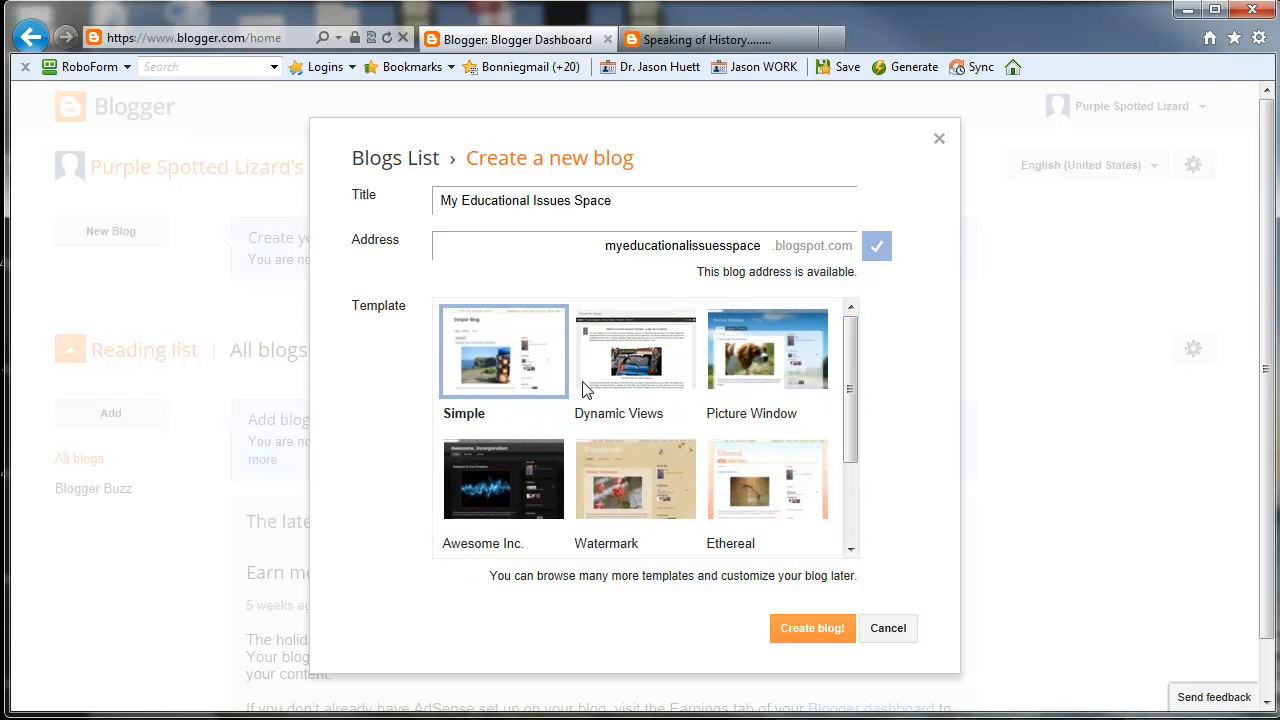
click(638, 365)
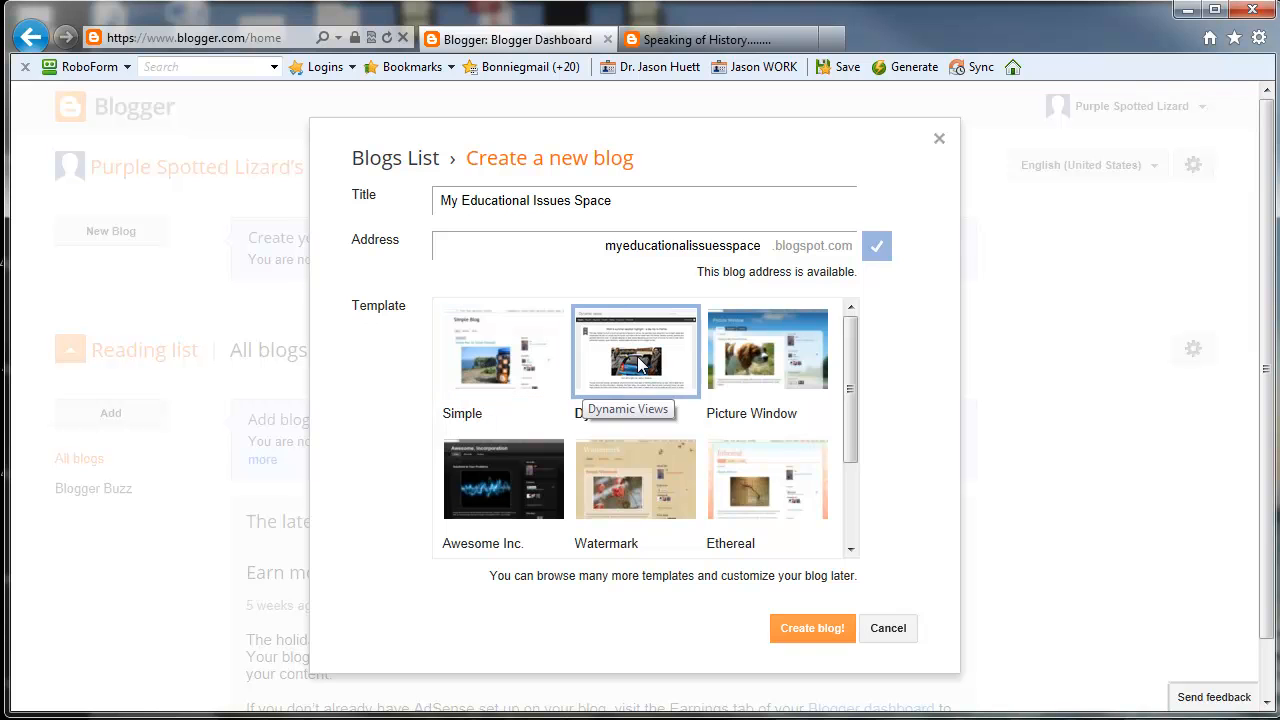
click(814, 630)
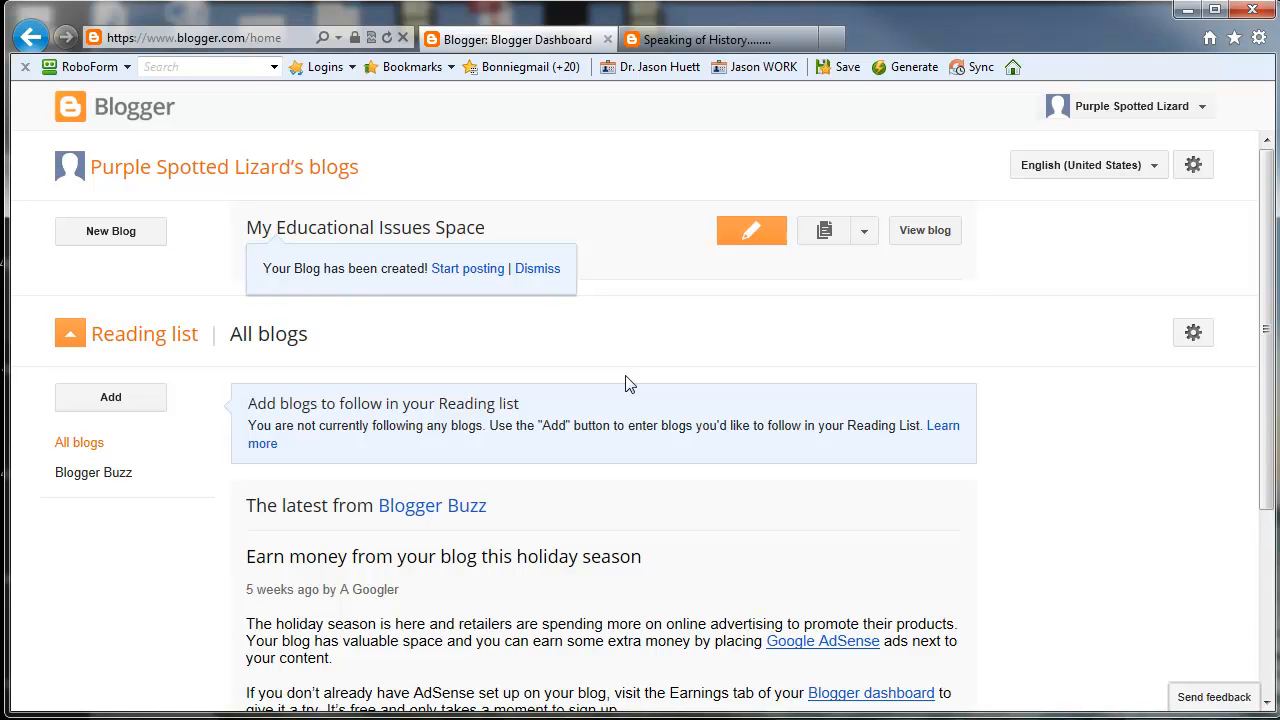
Step: Examine the tutorial list on the Set Up Your Blog wiki page, highlighting the item on changing the blogging name, and return to Blogger
scroll(403, 380, down, 3)
scroll(370, 410, up, 3)
drag(1279, 2, 355, 2)
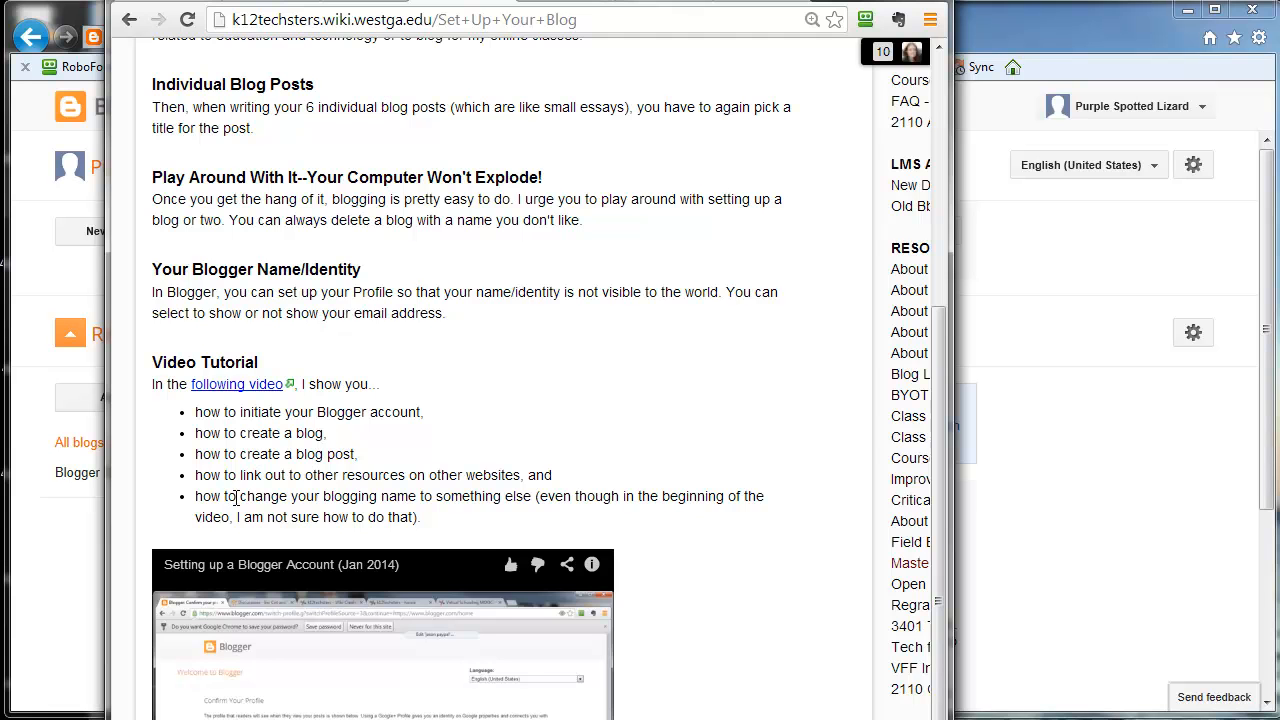
drag(197, 497, 537, 500)
drag(504, 2, 618, 23)
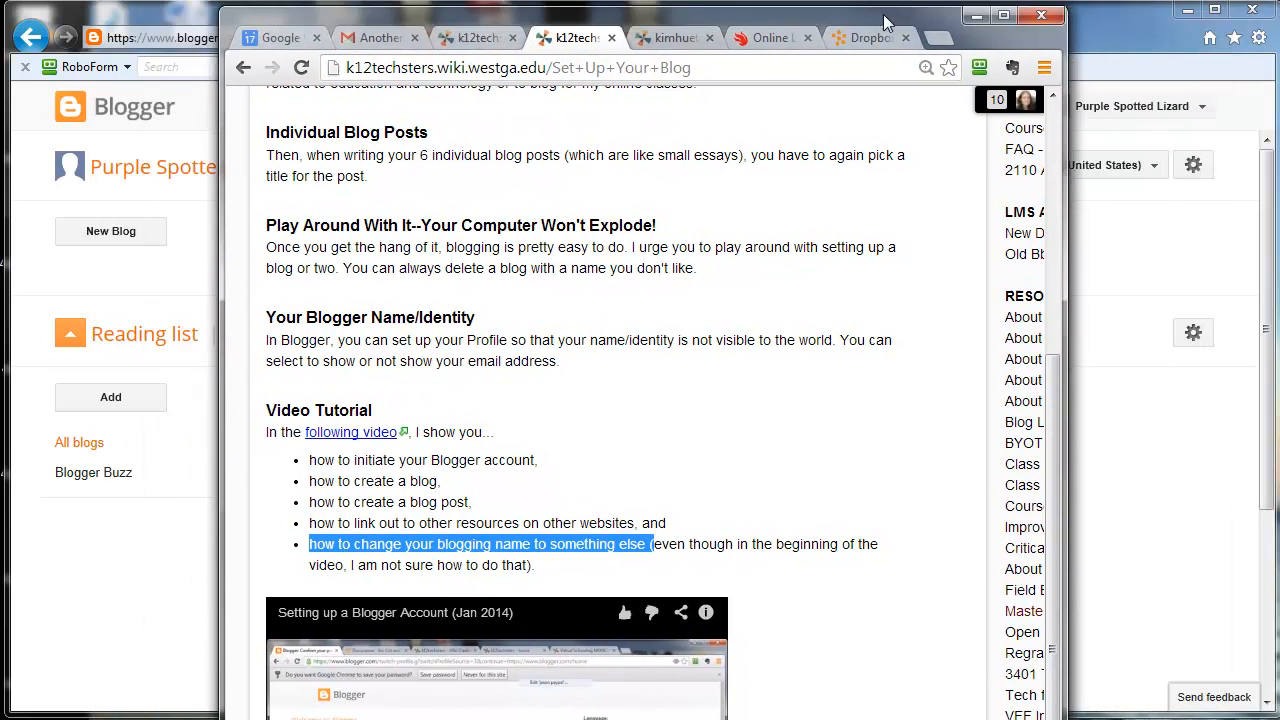
drag(883, 14, 756, 10)
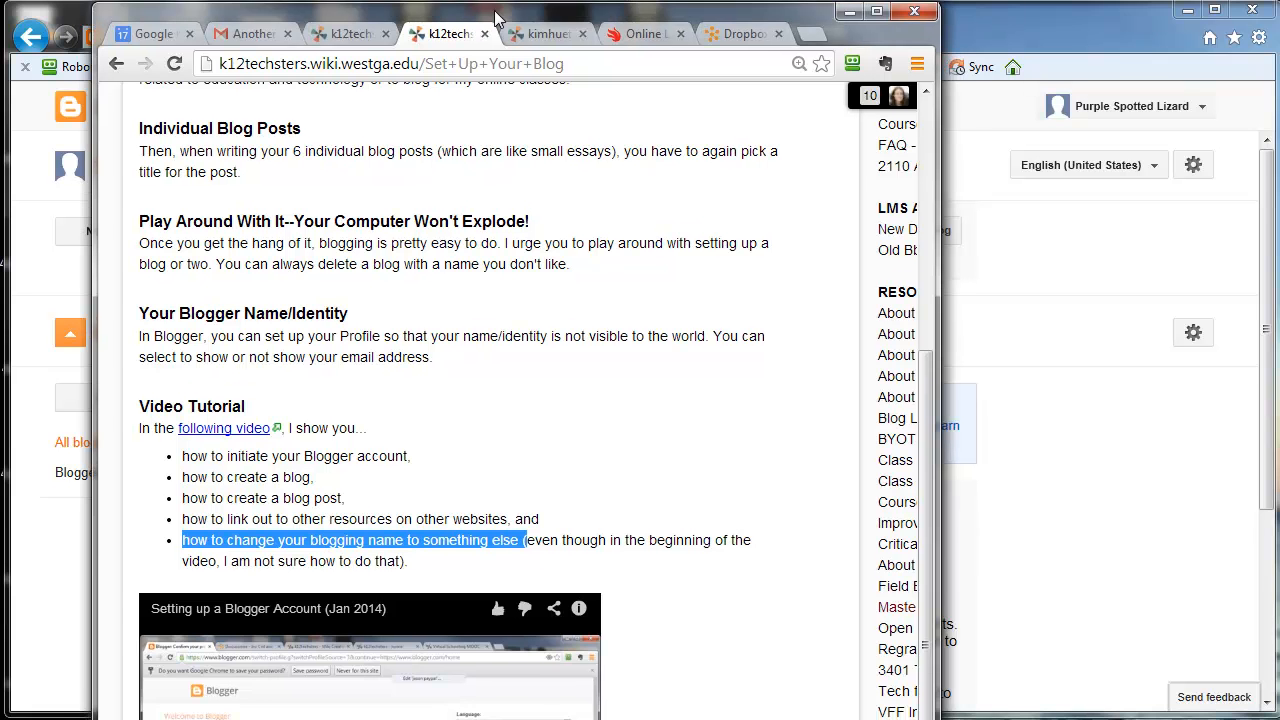
drag(494, 18, 502, 26)
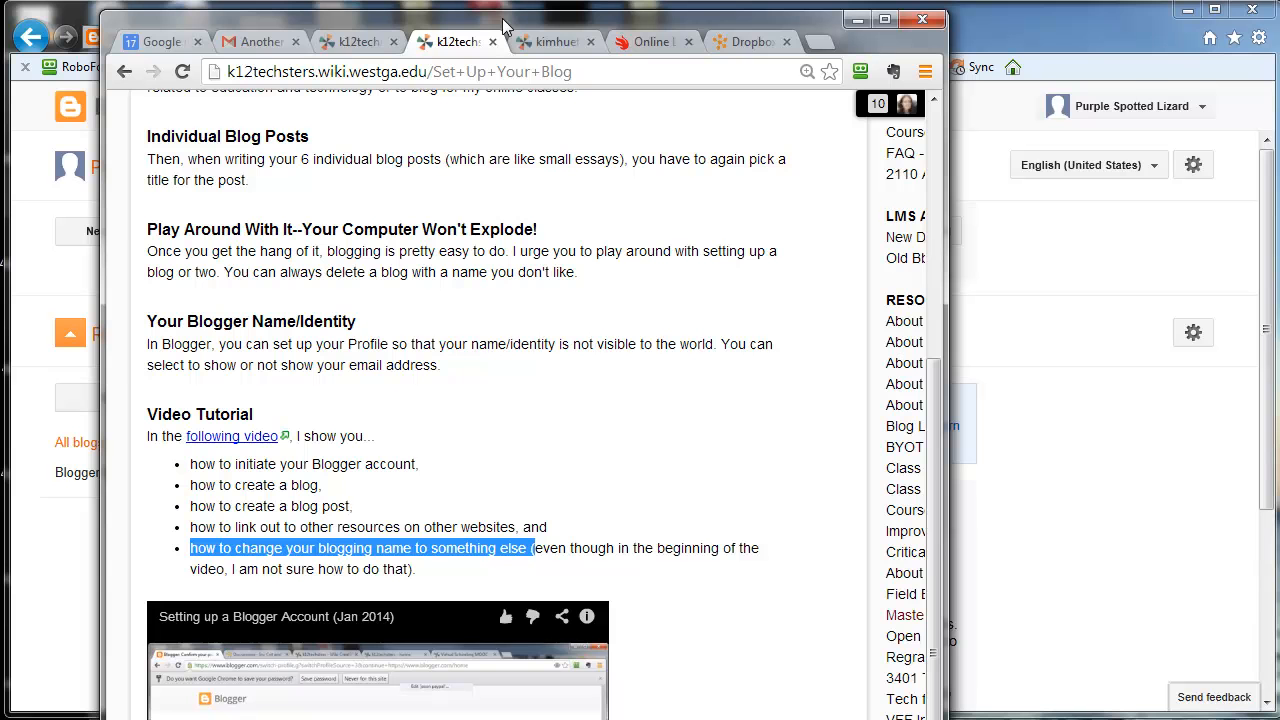
drag(503, 27, 1279, 25)
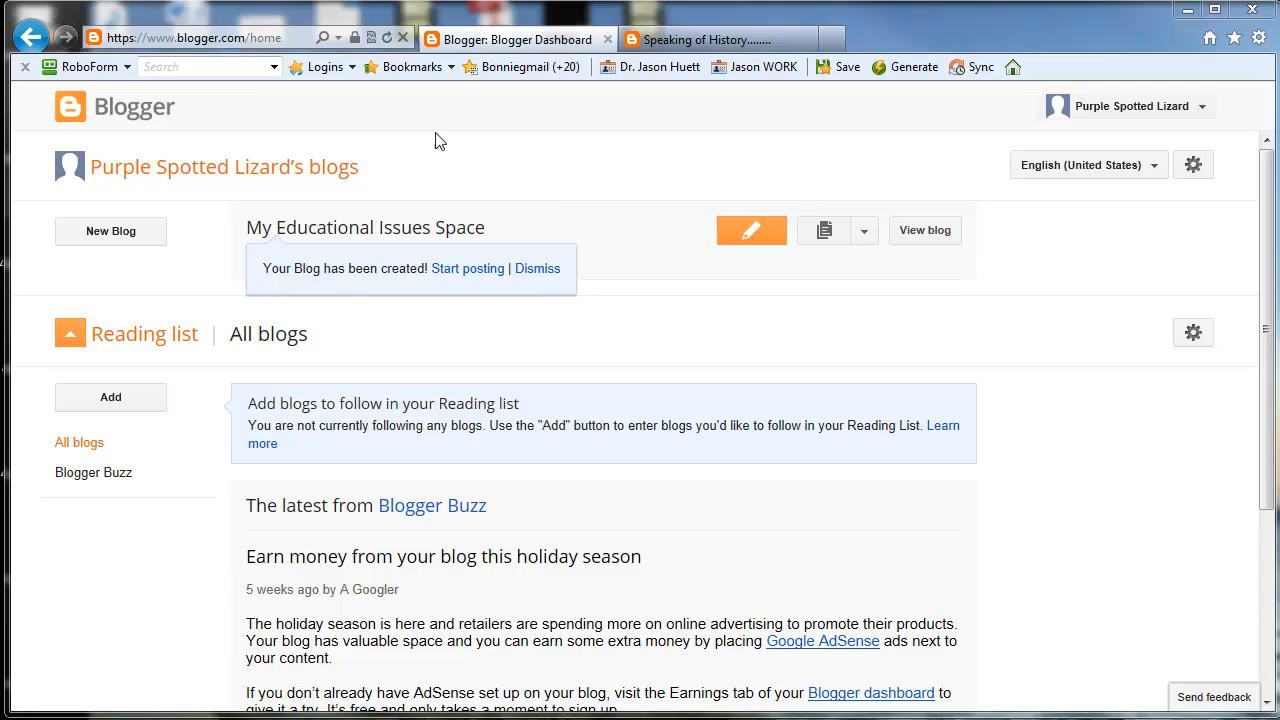
Step: Sign out of the Blogger account
click(230, 37)
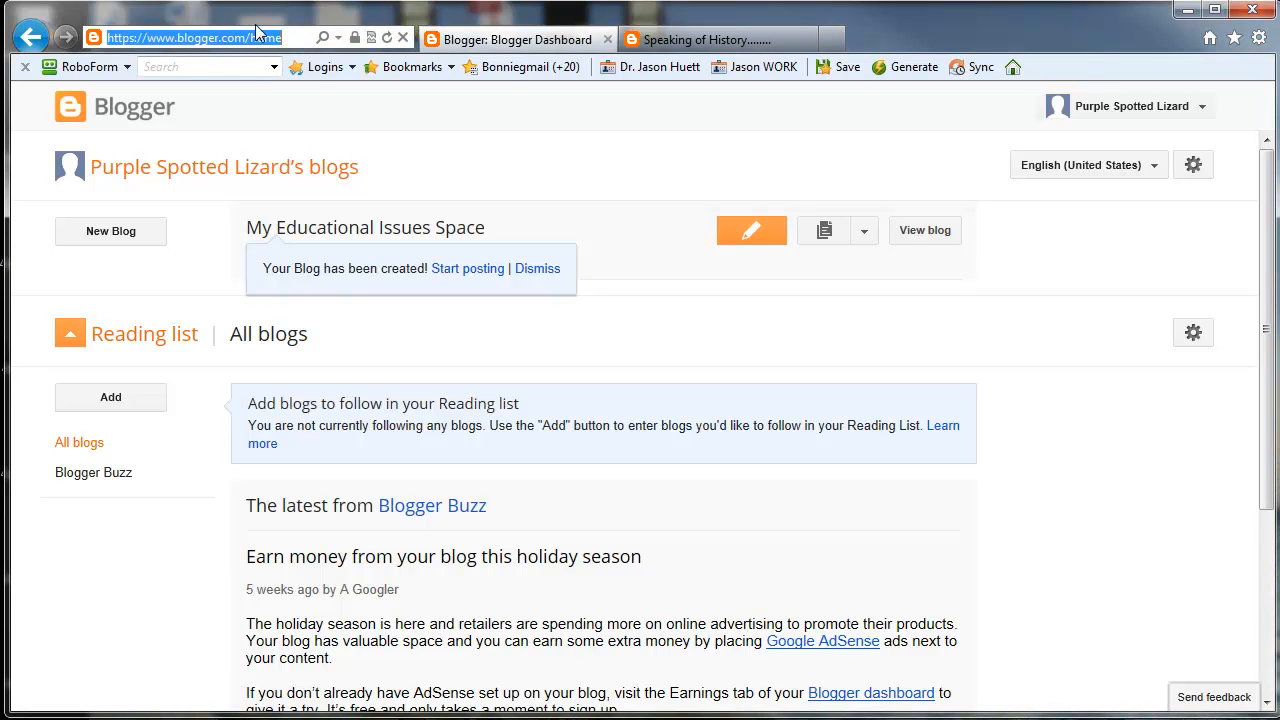
click(1200, 106)
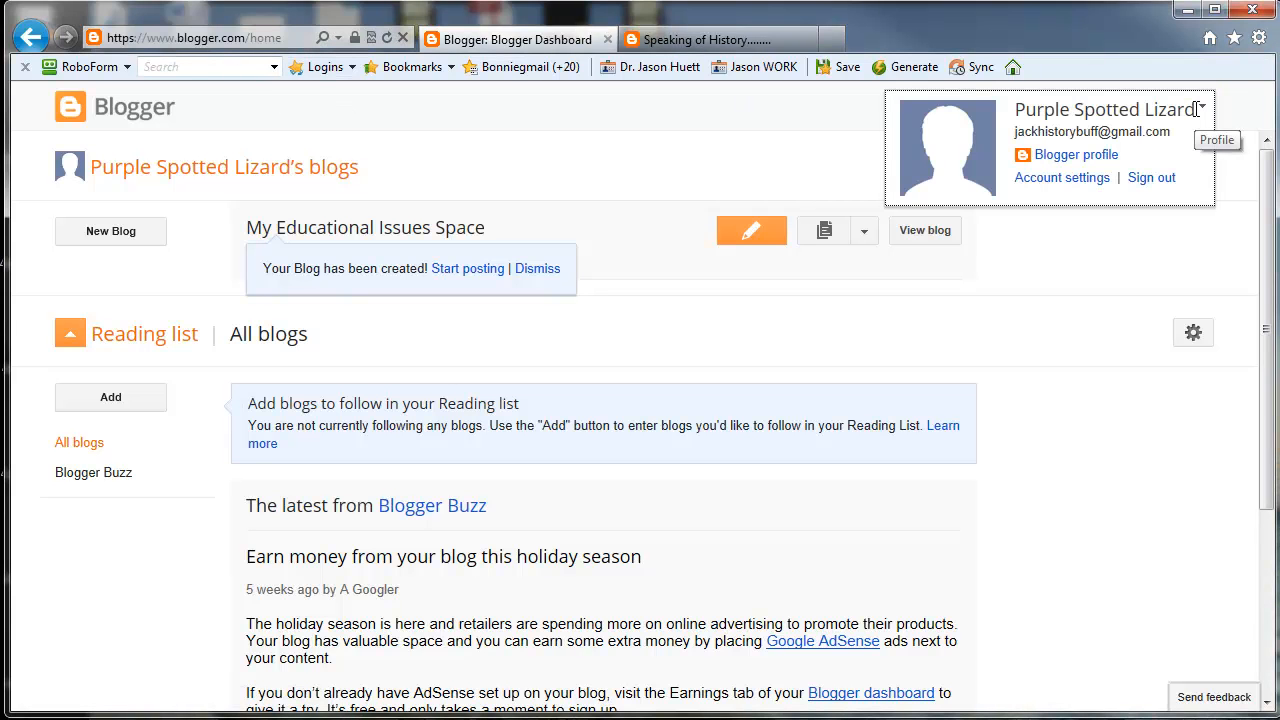
click(1160, 178)
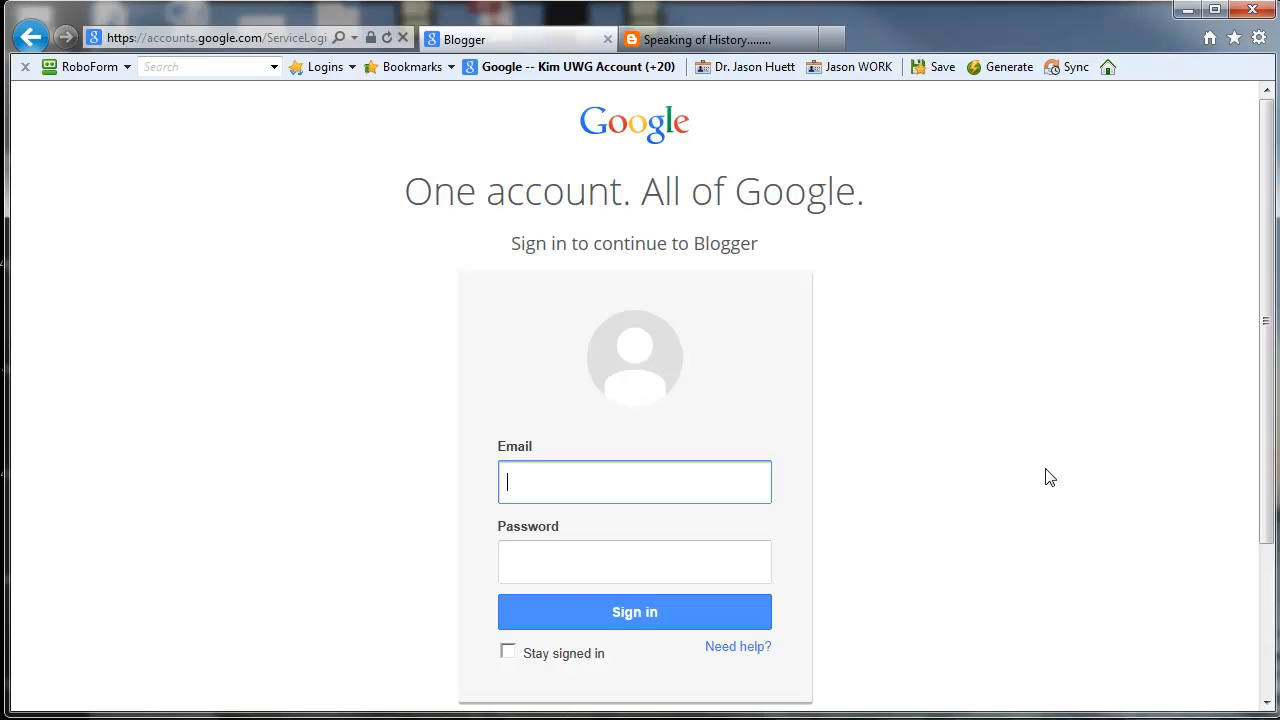
Step: Sign back in to Blogger with the Google account's username and password
text(m)
key(BackSpace)
key(Tab)
text(••••••••••)
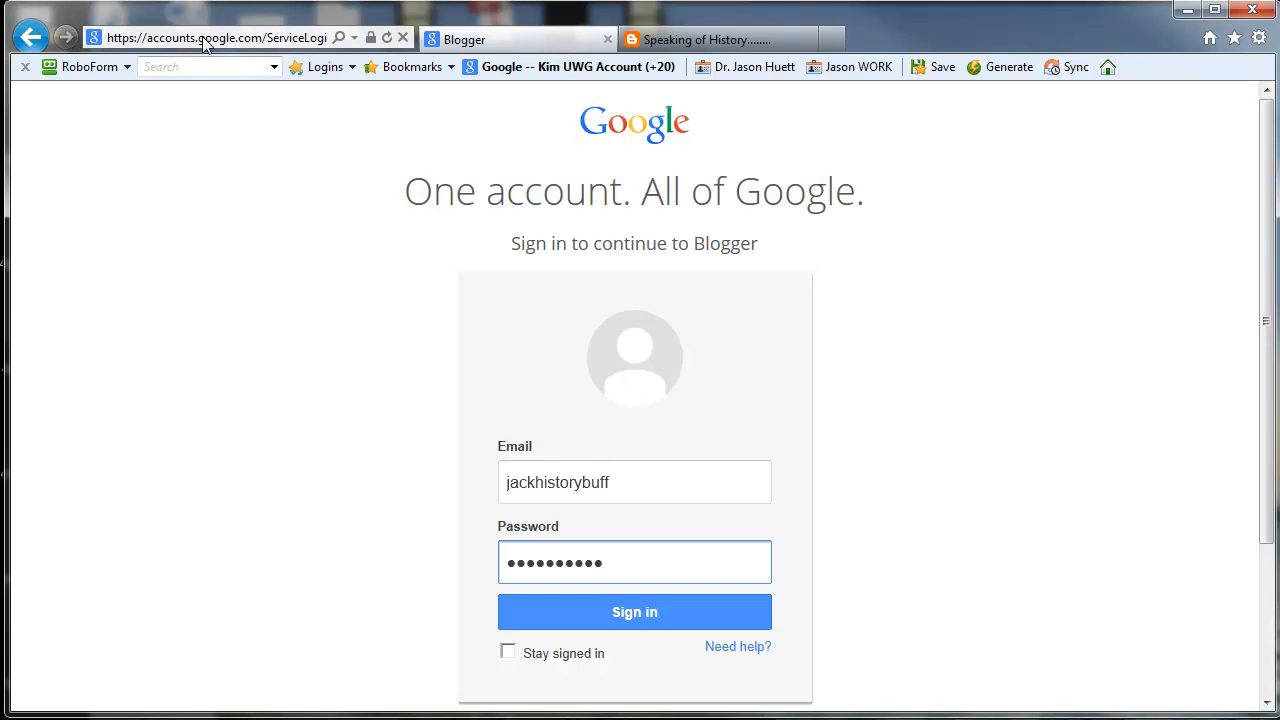
click(640, 614)
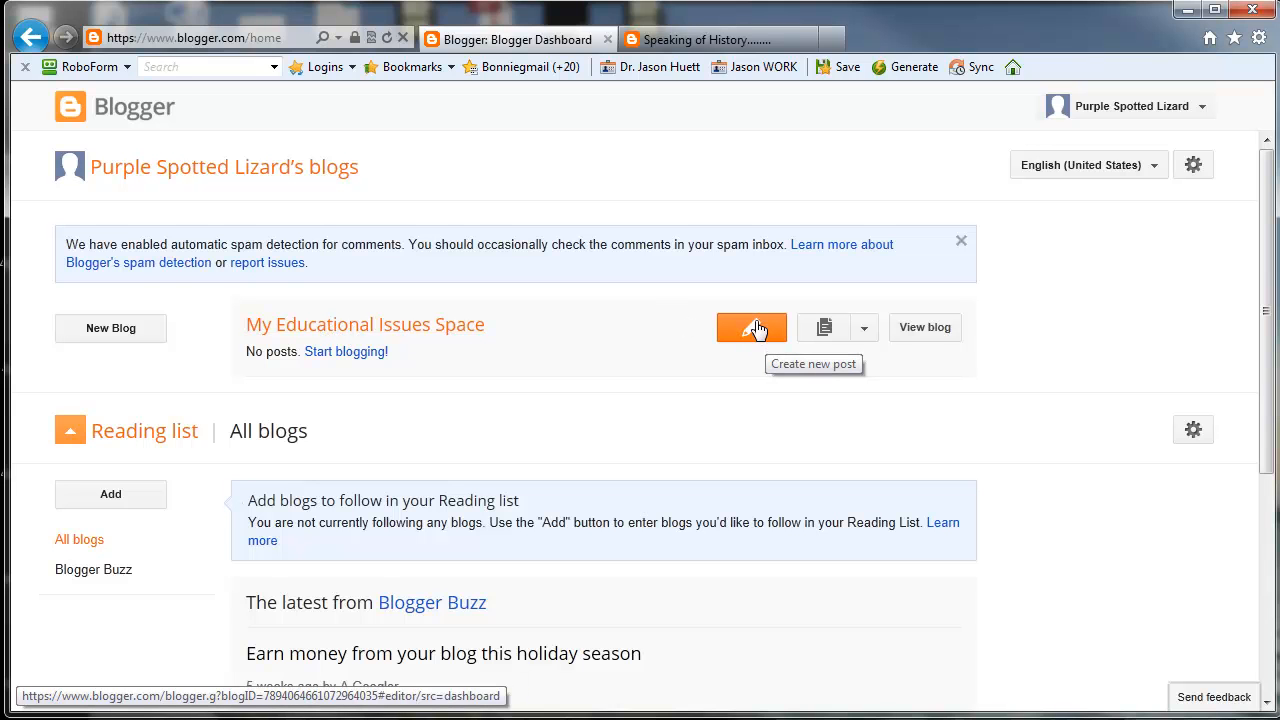
Step: Start a new post in My Educational Issues Space titled "The Significance of International Test Scores for American Students"
click(325, 332)
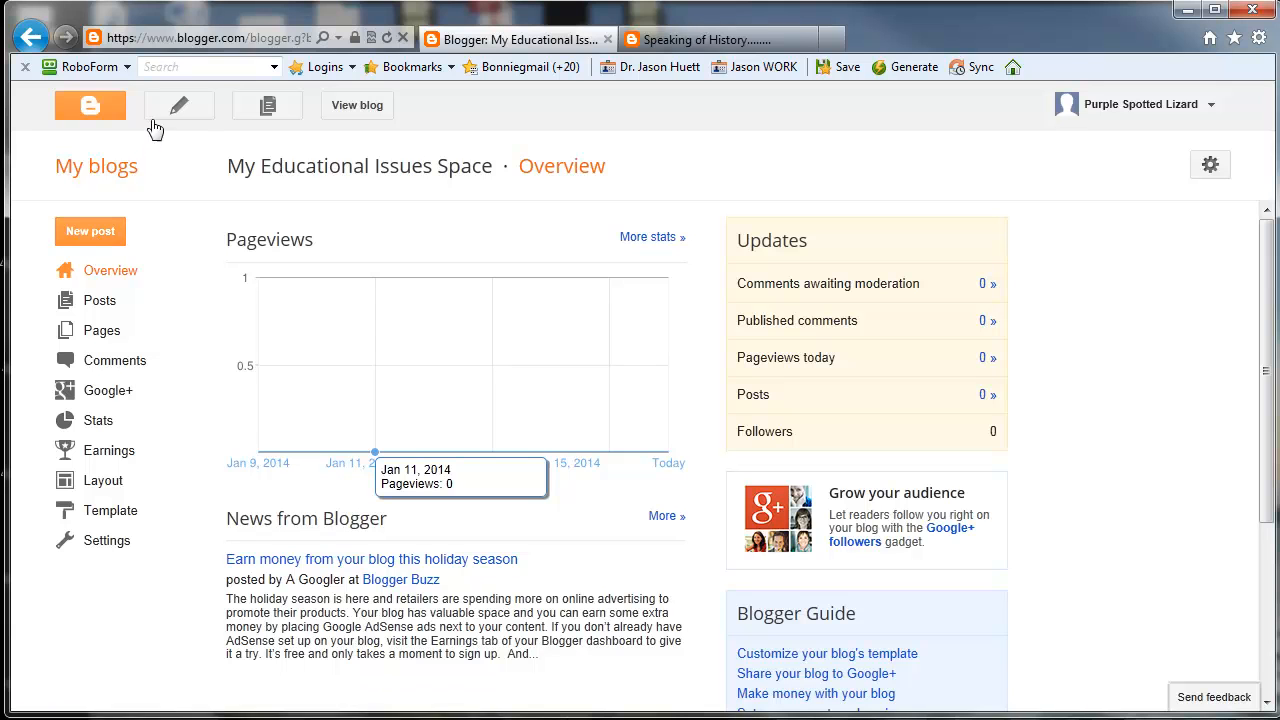
click(92, 238)
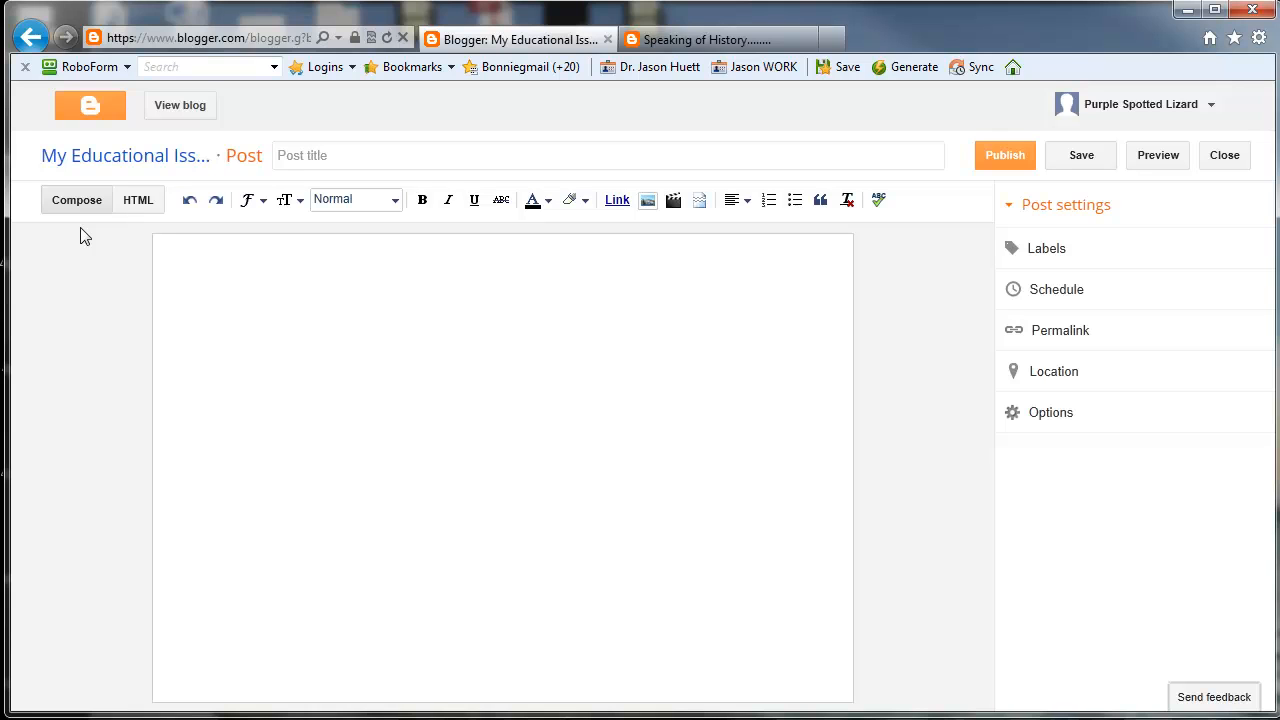
click(322, 155)
text(USA)
key(BackSpace)
key(BackSpace)
key(BackSpace)
key(BackSpace)
text(The Significance of Internationa)
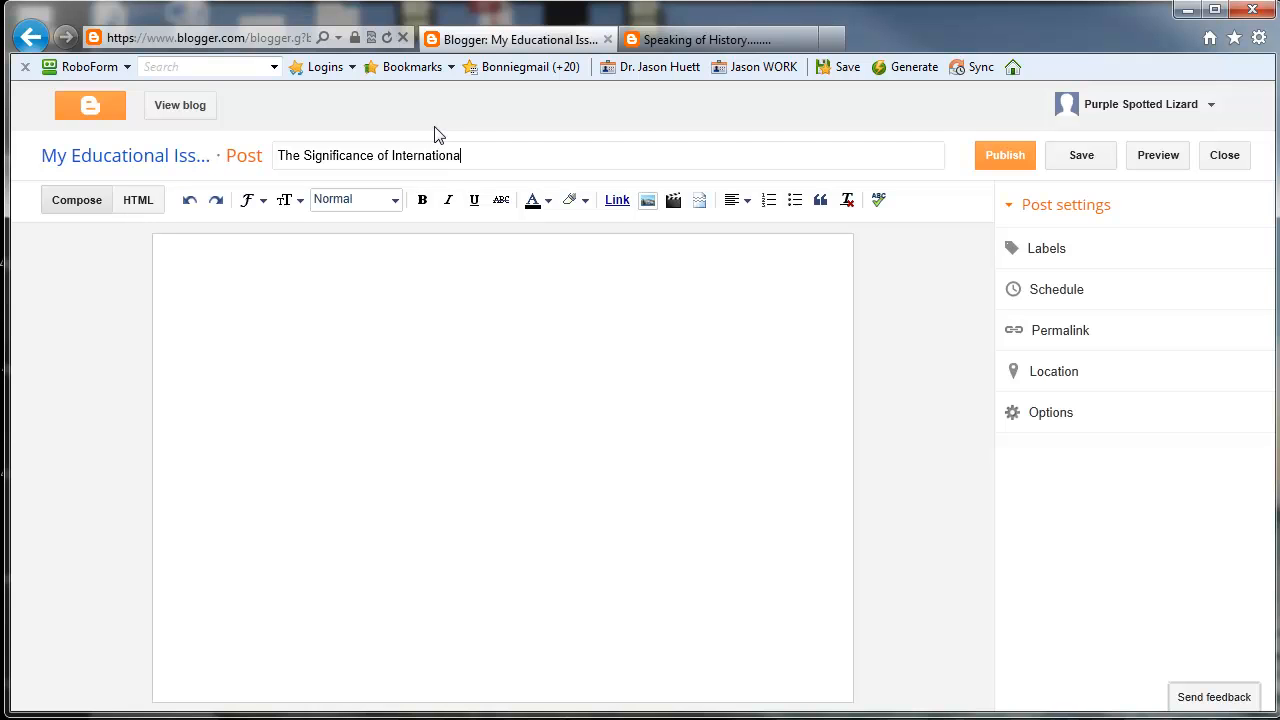
text(l Test Scores for American Students)
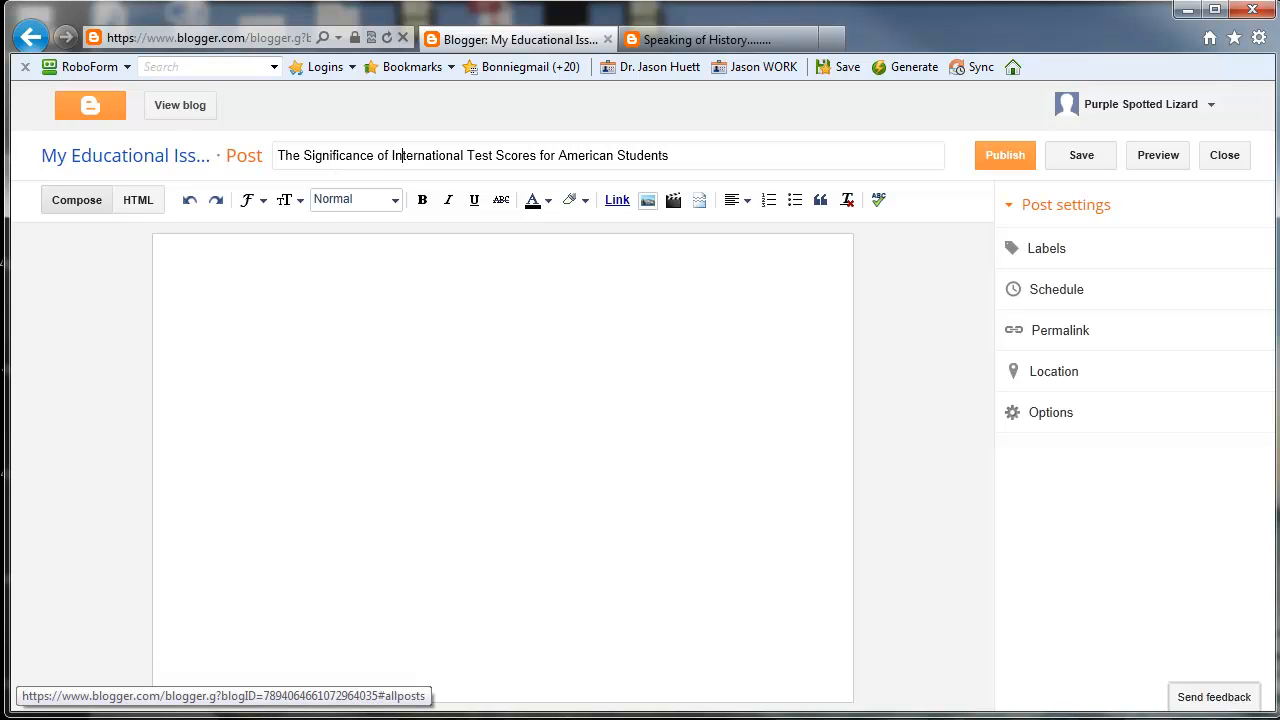
Step: Paste the copied filler text into the post body and separate it into three paragraphs
click(366, 296)
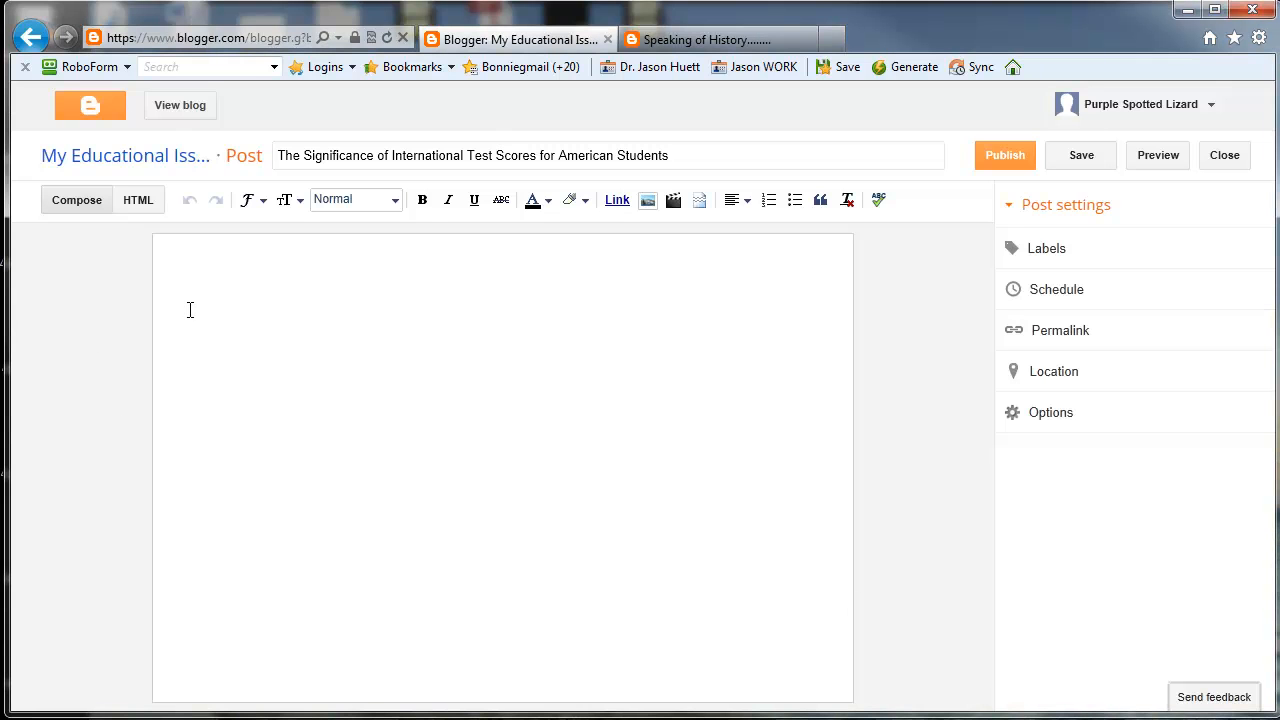
text(Aperiam vituperata temporibus te quo. Eum diam vocibus salutatus ne, ad eam quot diceret, primis imperdiet cu mea. Ut liber quidam honestatis nec. Ad qui unum denique philosophia, ei nihil dolorum delicatissimi mea, in magna nulla cum. Debet suscipiantur nam ea. Cu mea meis solum ludus. Nec vidisse legimus in, meis postea qui cu. Nibh solet definitionem ne qui. In vim putent ponderum convenire, ex quem dissentiunt quo, vim an quot audire adipisci. Sale minimum persecuti eu usu, simul impetus oportere qui in. Labore bonorum te nec. Eum tation vulputate cu, utamur sapientem ei vel. Cum ea purto aperiam, elit incorrupte vix id, nam adolescens elaborarat an. In cum nisl mazim facilisis, no sit dictas suscipit. His viris nobis populo no, corrumpit intellegam et est. Detraxit inimicus tractatos ut nec, autem scripserit an sed, habeo option epicurei ei eum.)
click(456, 288)
key(Return)
click(372, 359)
key(Return)
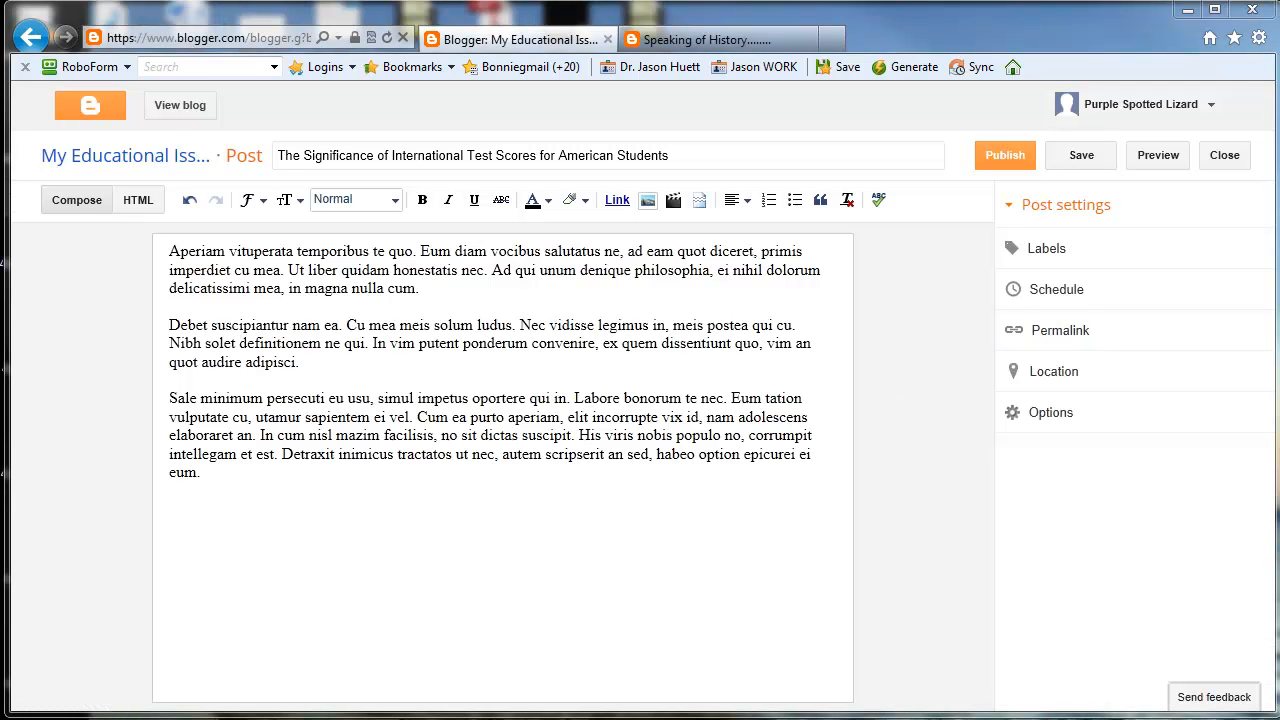
Step: Check the item about linking out to other websites in the Set Up Your Blog wiki page's tutorial list
drag(1279, 1, 623, 19)
drag(1279, 1, 400, 1)
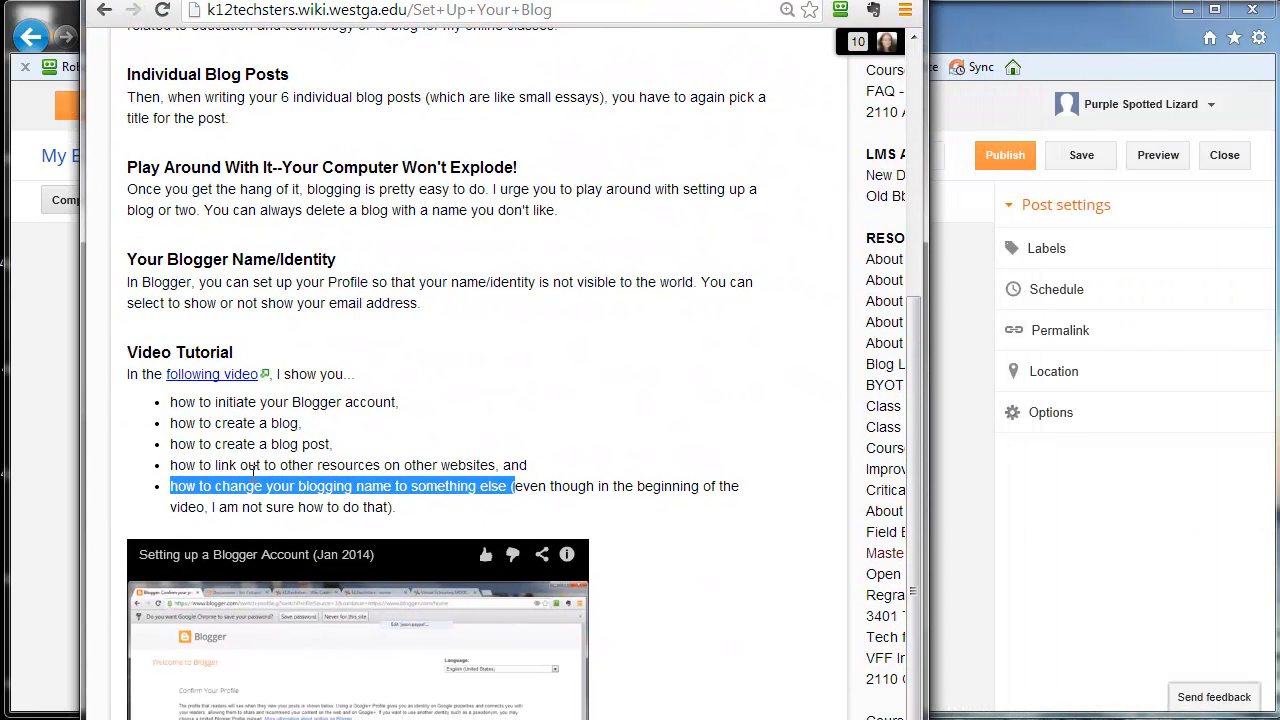
drag(240, 465, 248, 465)
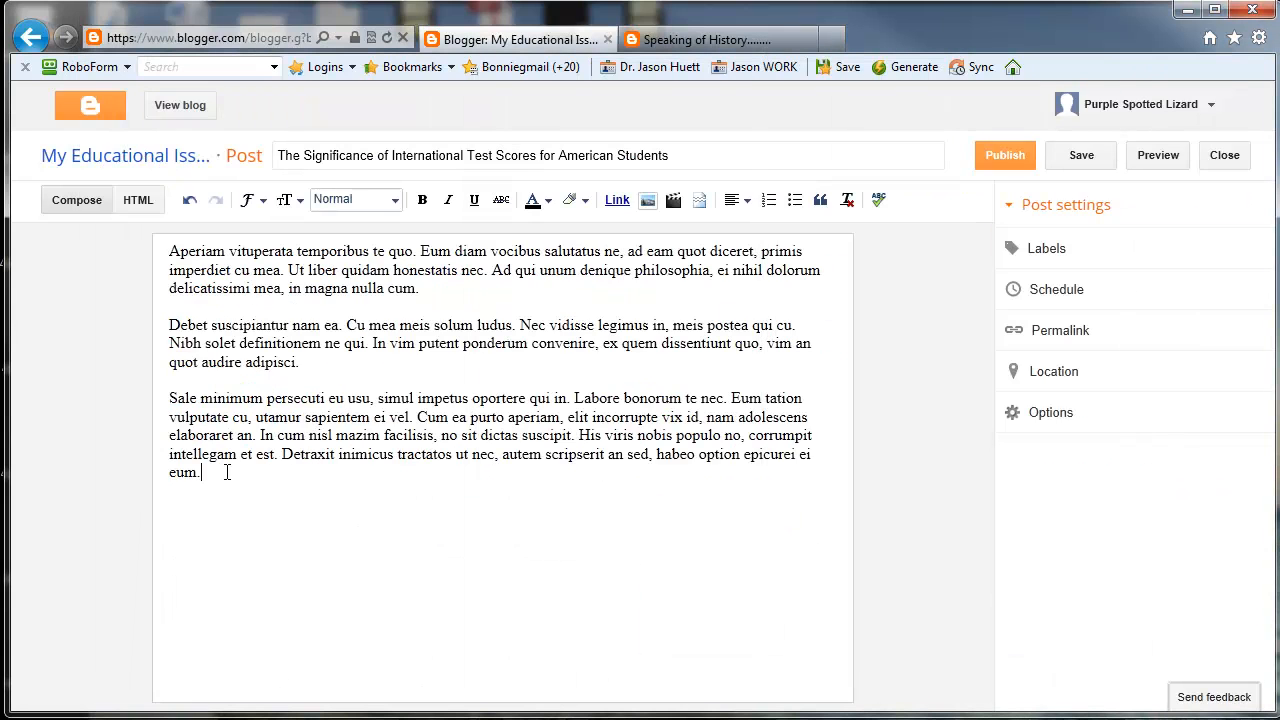
Step: Add a sentence after the last paragraph beginning "For more information, visit the" and naming an article on killer bees
text(for)
key(BackSpace)
key(BackSpace)
key(BackSpace)
text(For more information, visit)
text(the )
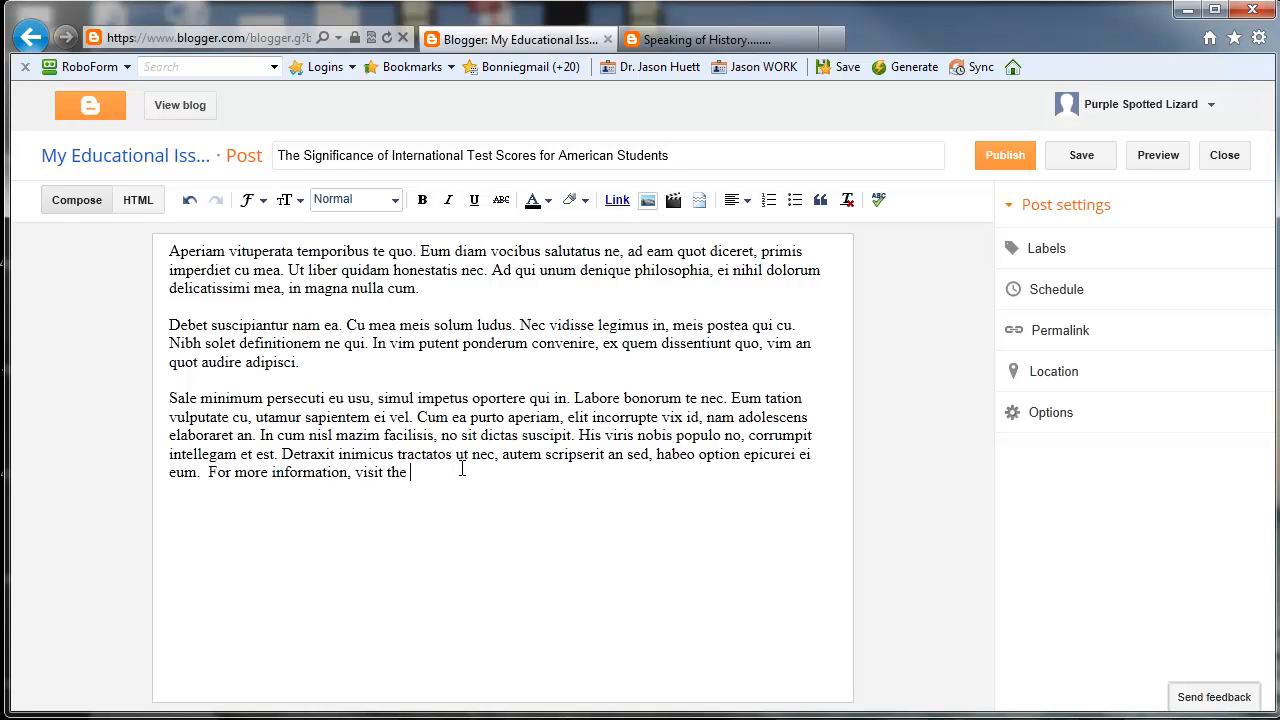
text(Article on Killer Mil)
key(BackSpace)
key(BackSpace)
key(BackSpace)
text(Bee)
click(831, 40)
text(ki)
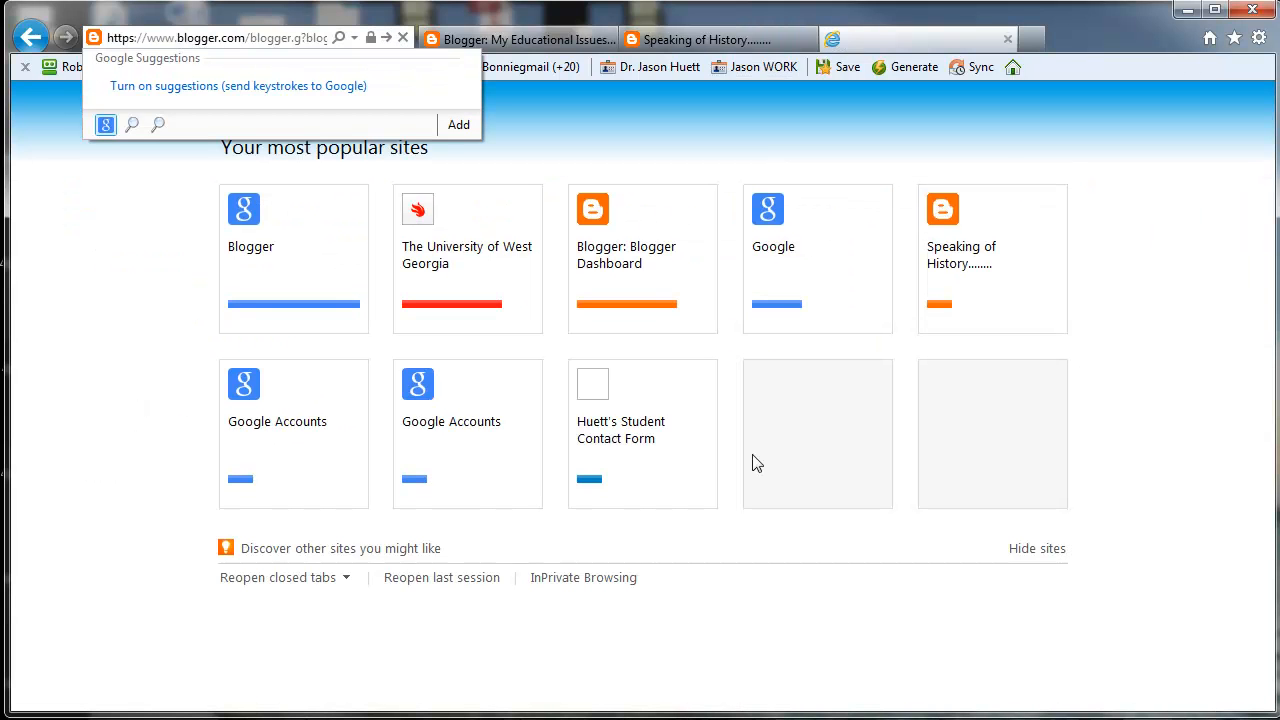
key(ctrl+w)
Step: Switch to Chrome and copy the web address of the CBS News article "What makes 'killer' bees so deadly?"
key(alt+Tab)
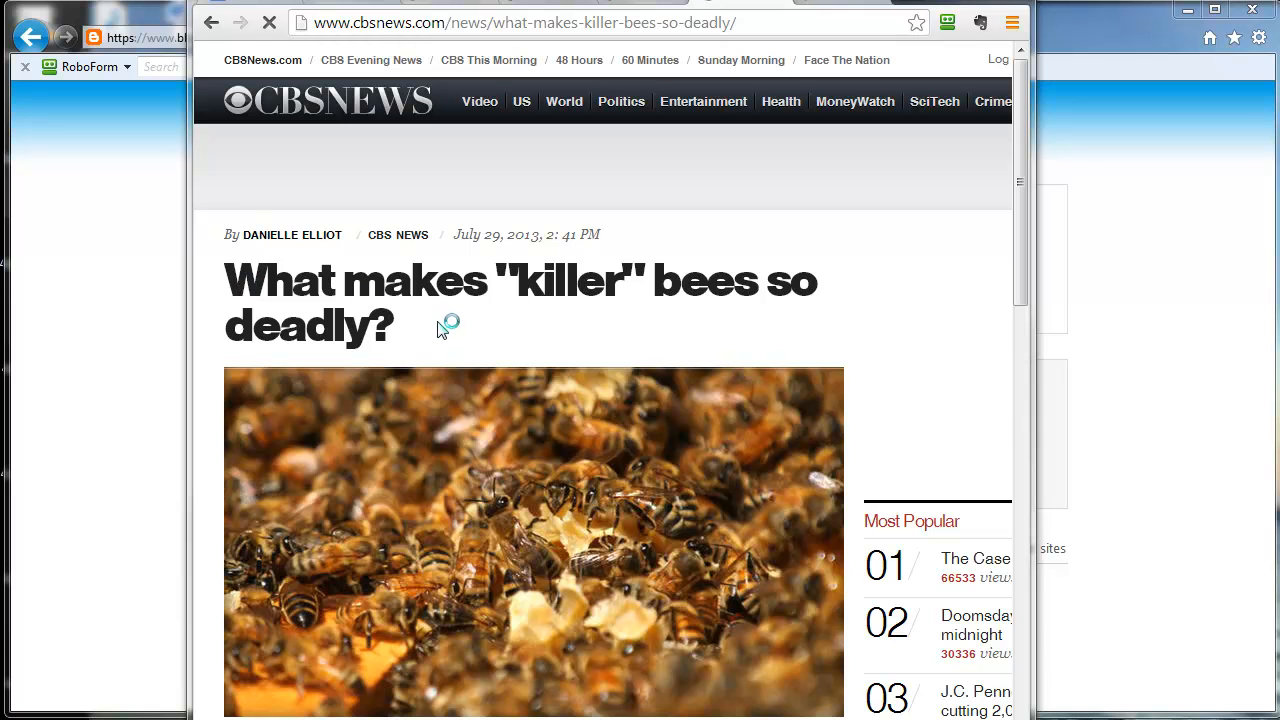
click(524, 26)
right_click(523, 22)
click(546, 90)
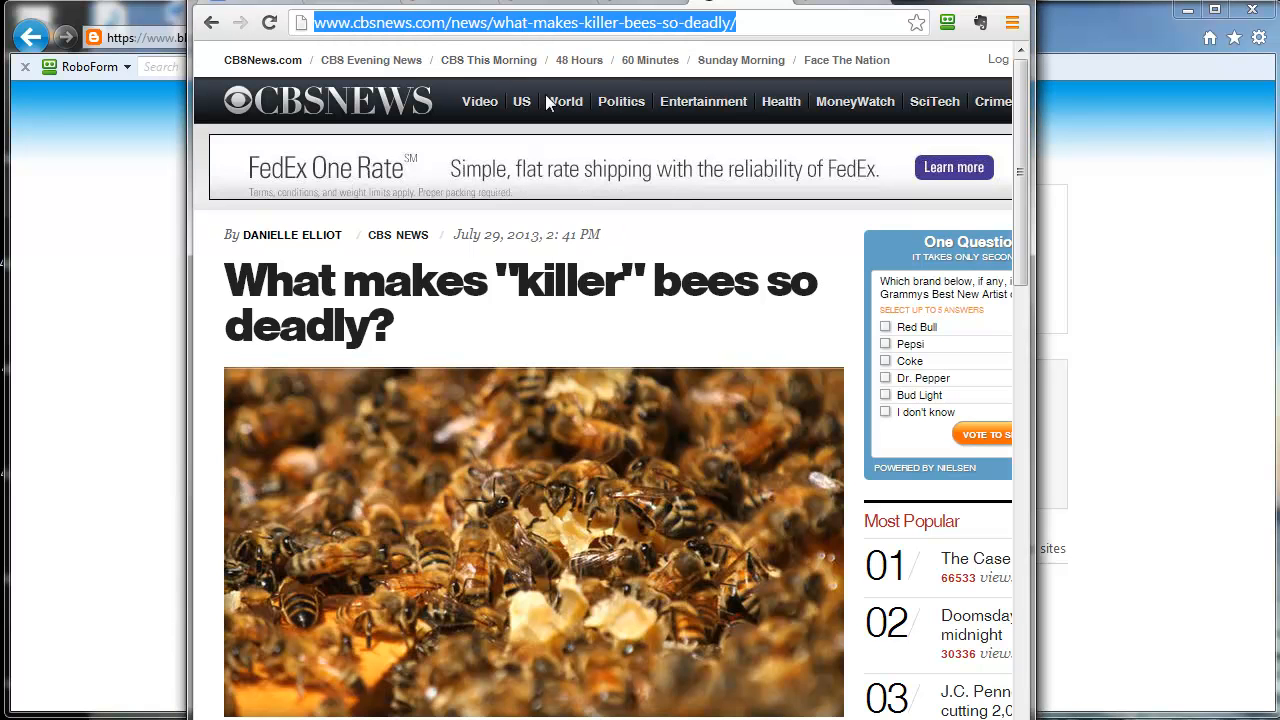
drag(541, 2, 592, 33)
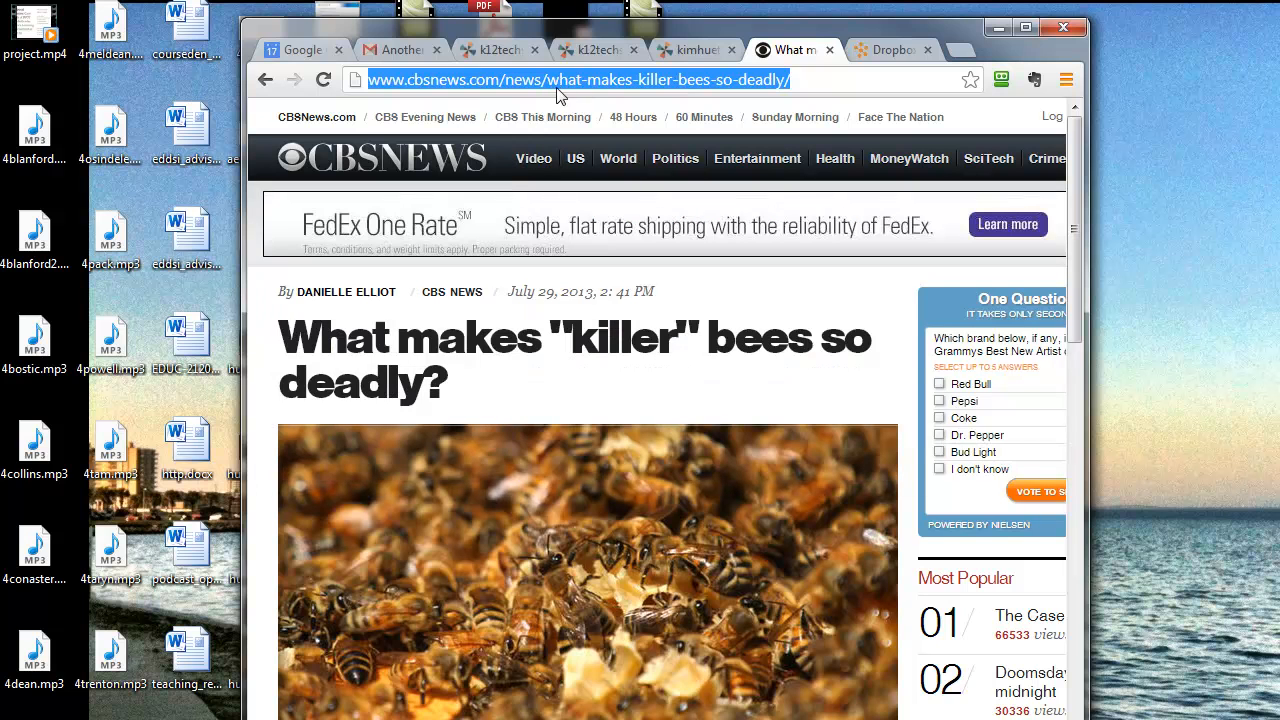
Step: Switch back to the Blogger post and try pasting the copied article address in full after its last sentence
drag(560, 35, 1279, 50)
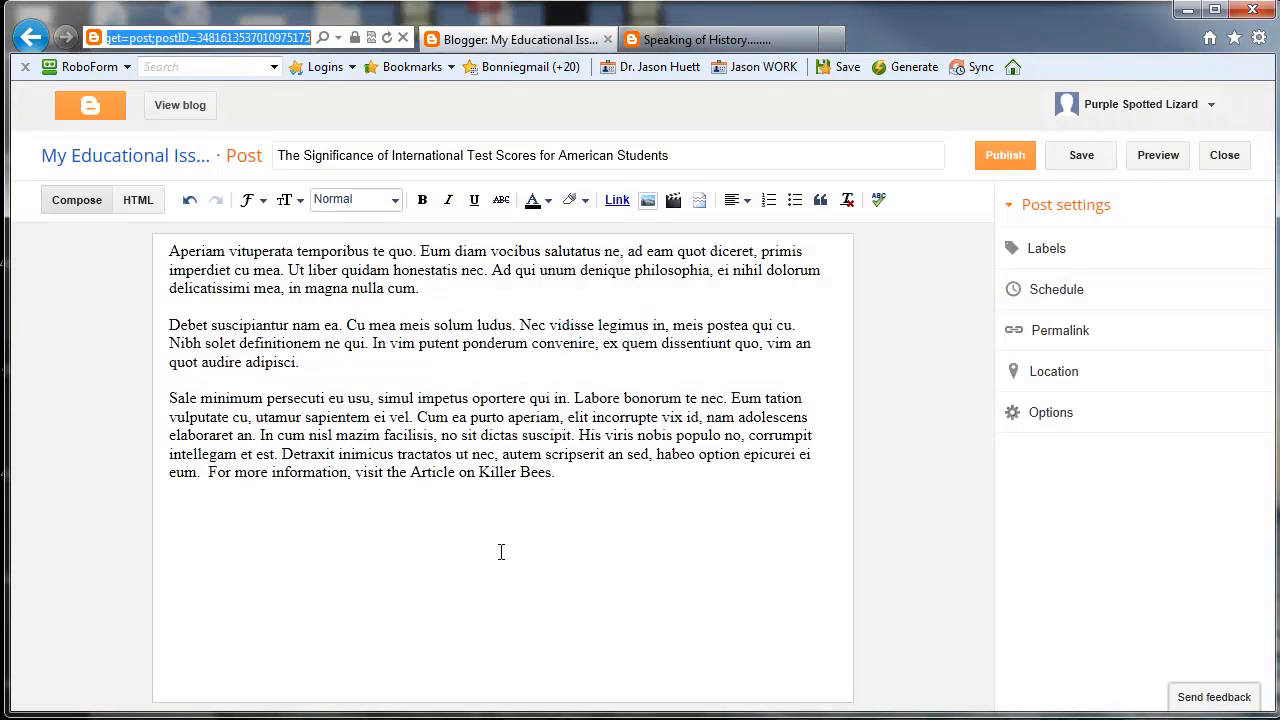
drag(412, 475, 538, 477)
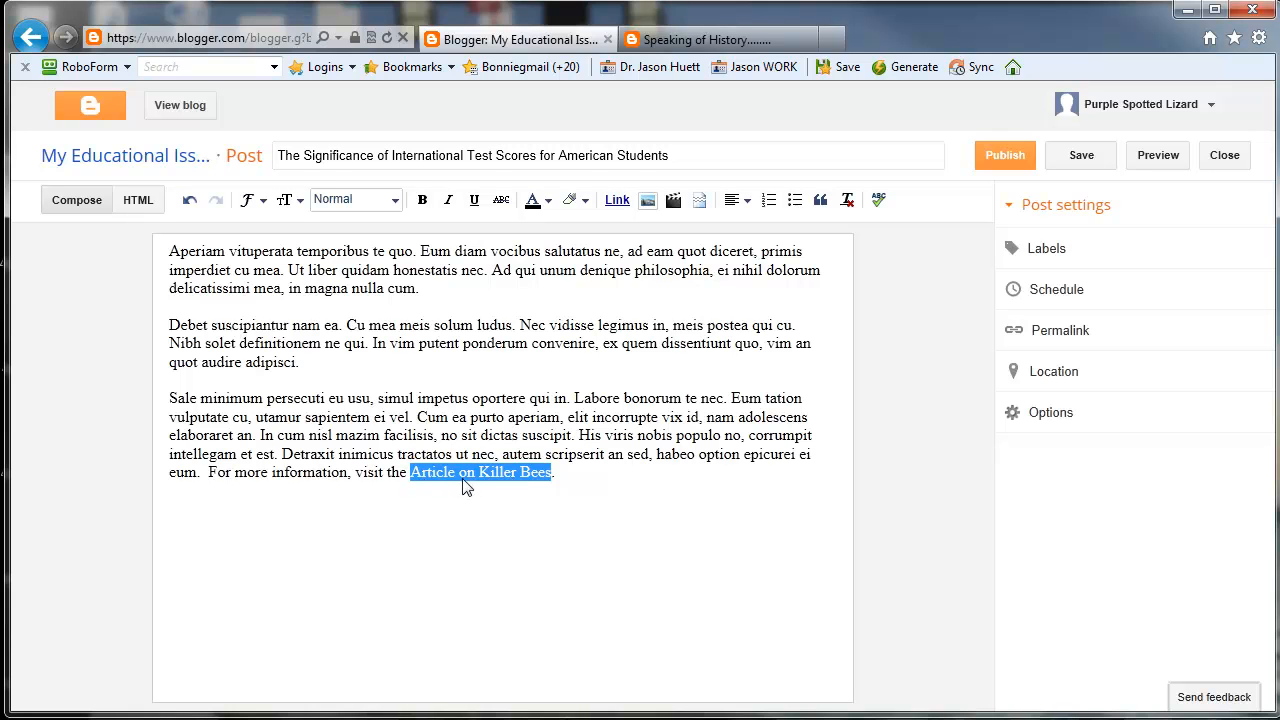
click(570, 474)
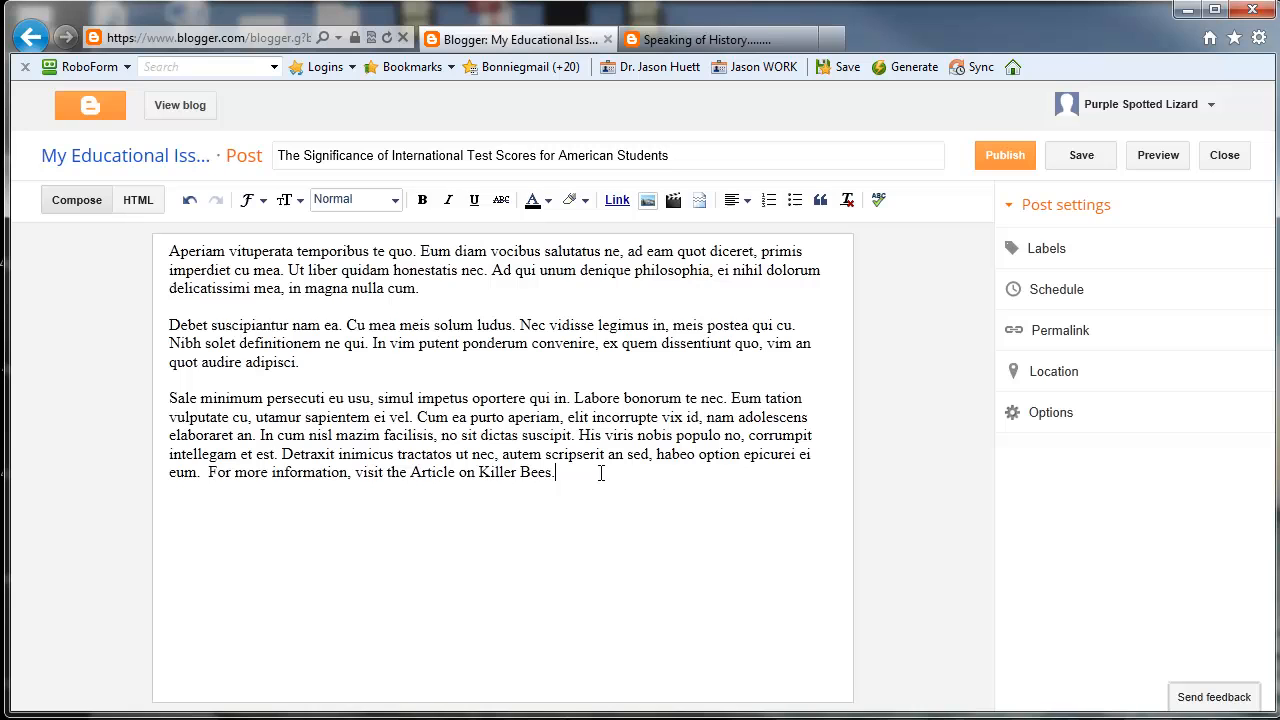
key(ctrl+v)
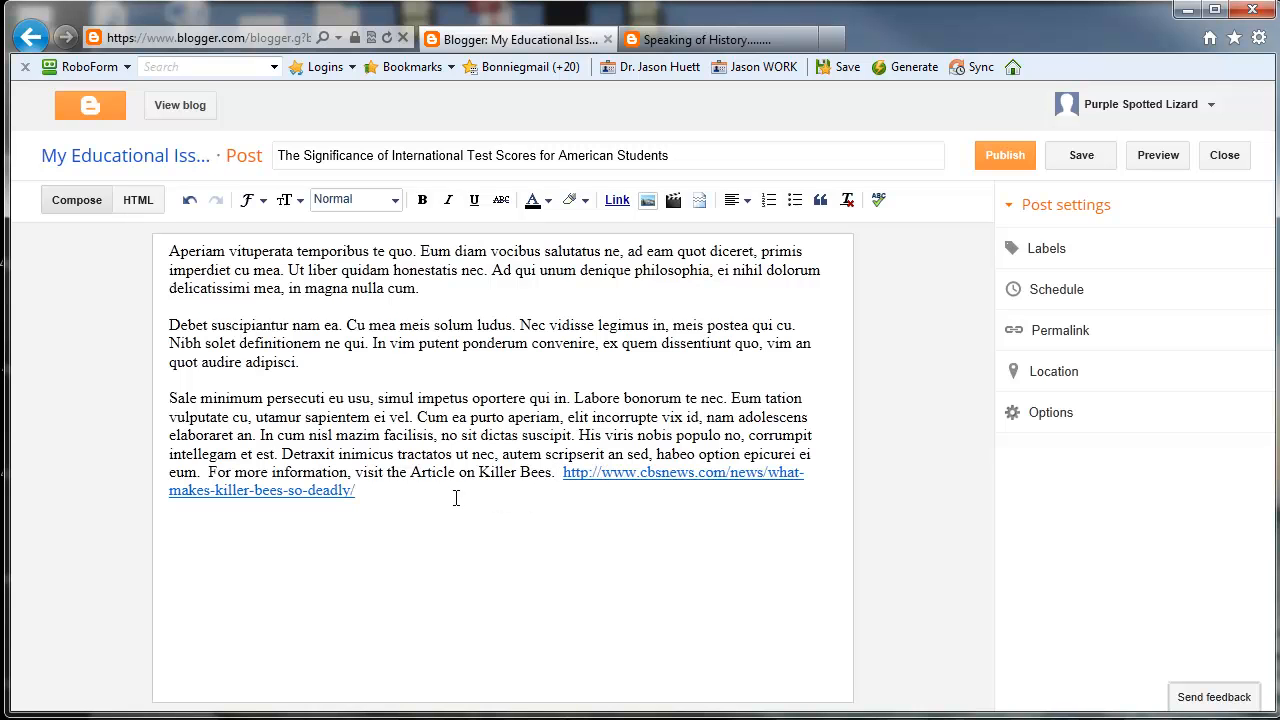
key(ctrl+z)
Step: Link the words "Article on Killer Bees" in the last sentence to the copied CBS News address, opening in a new window
drag(412, 474, 551, 476)
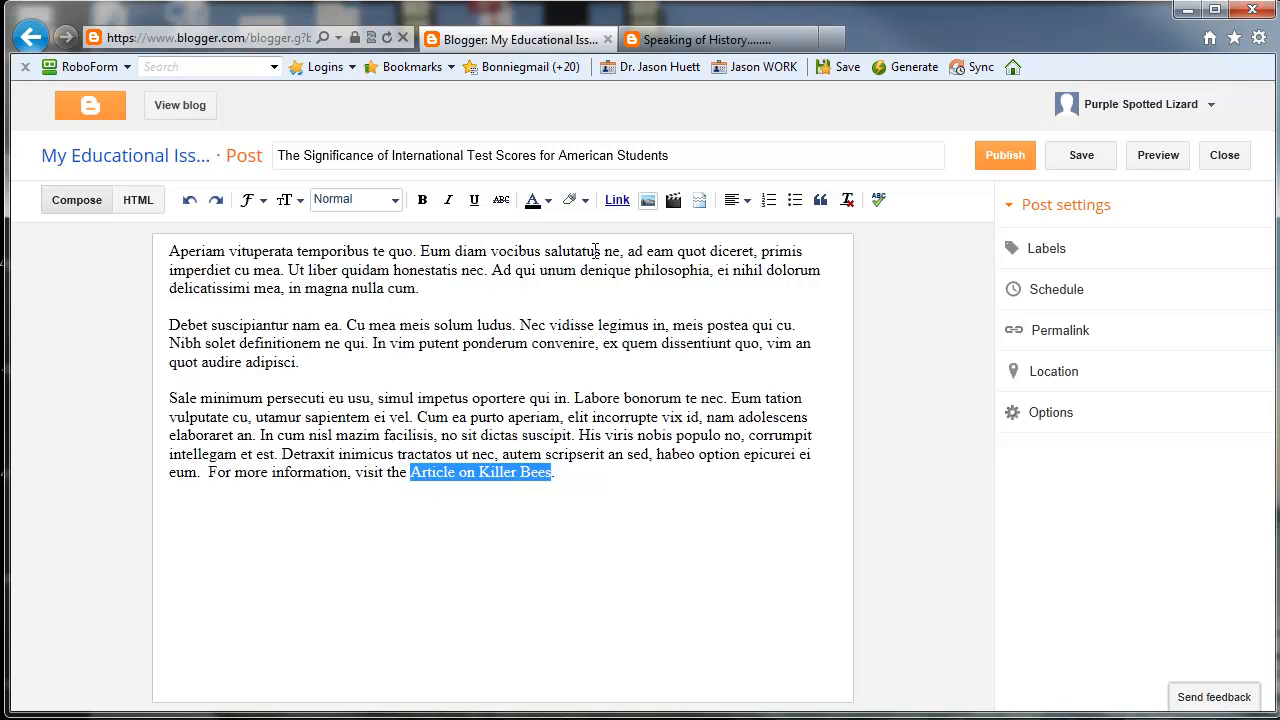
click(617, 199)
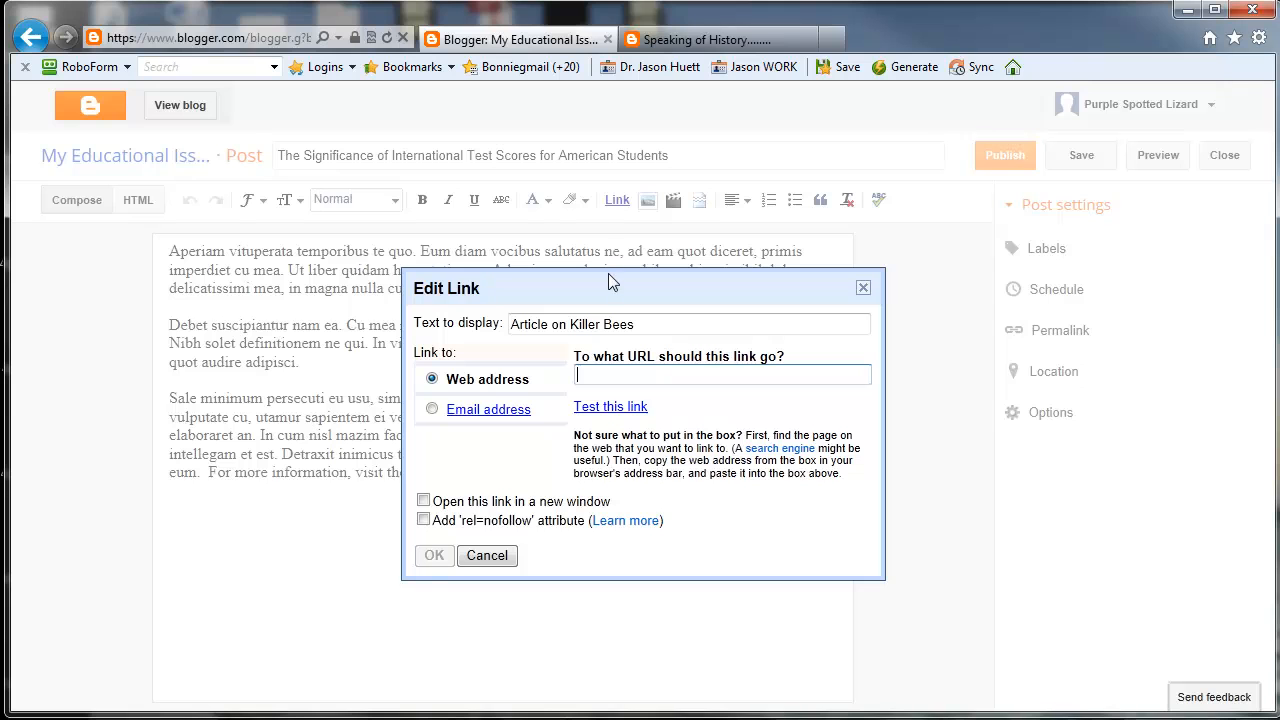
right_click(603, 374)
click(636, 457)
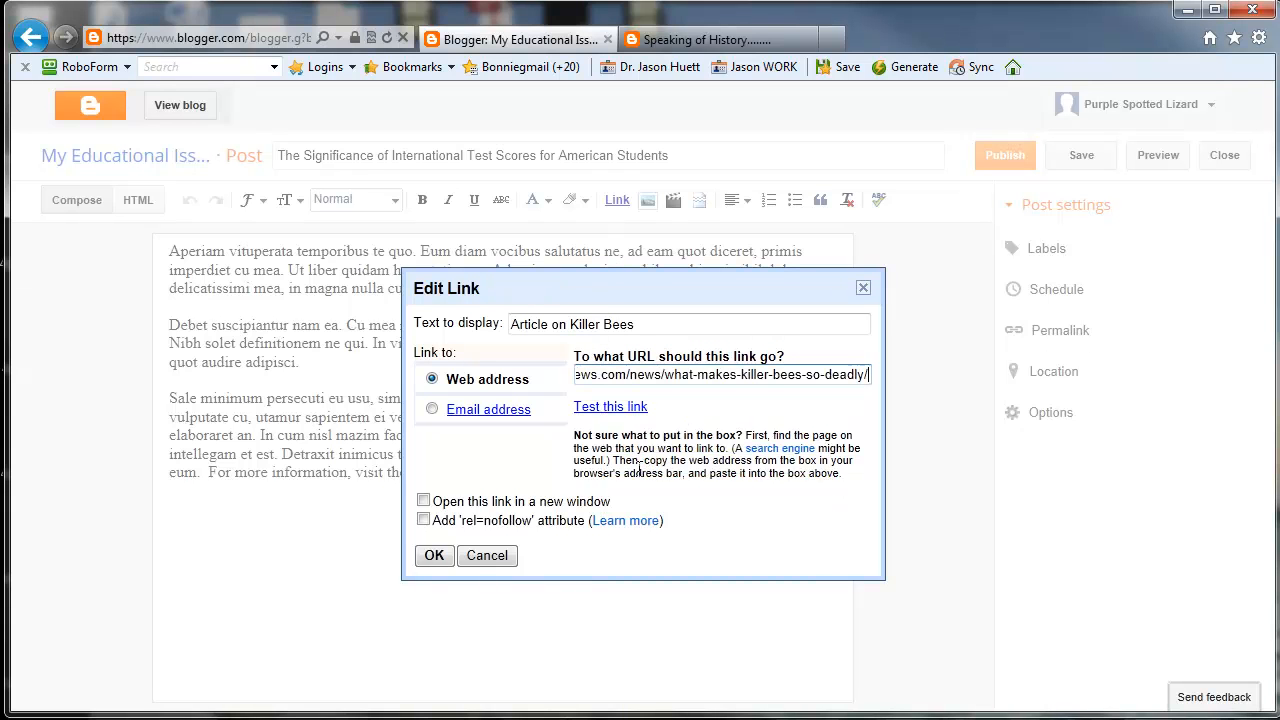
click(424, 502)
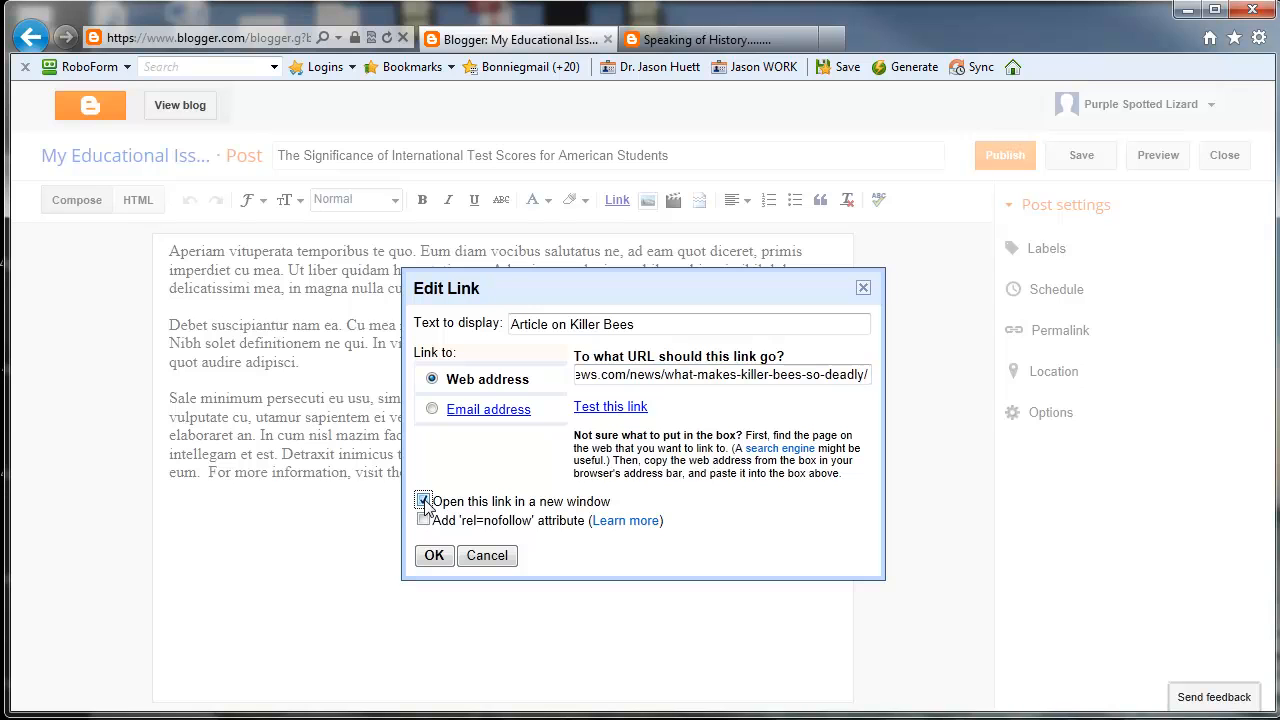
click(435, 560)
text(.)
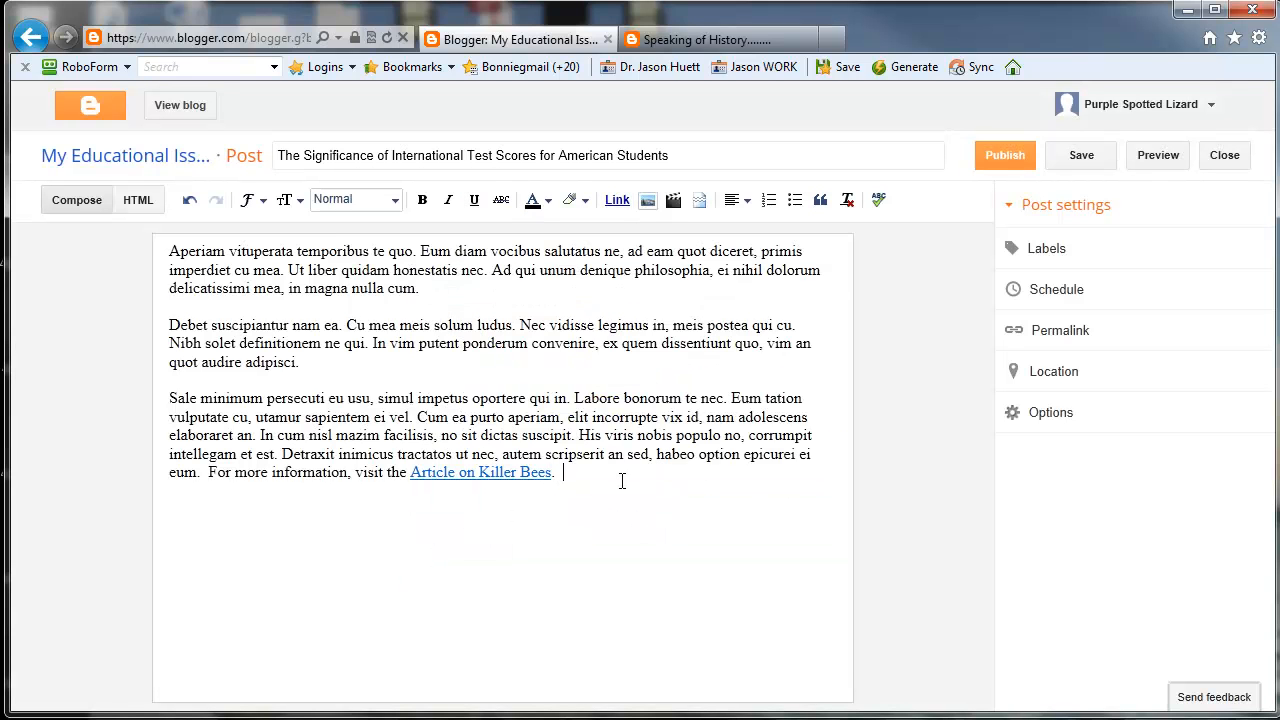
key(Return)
click(647, 203)
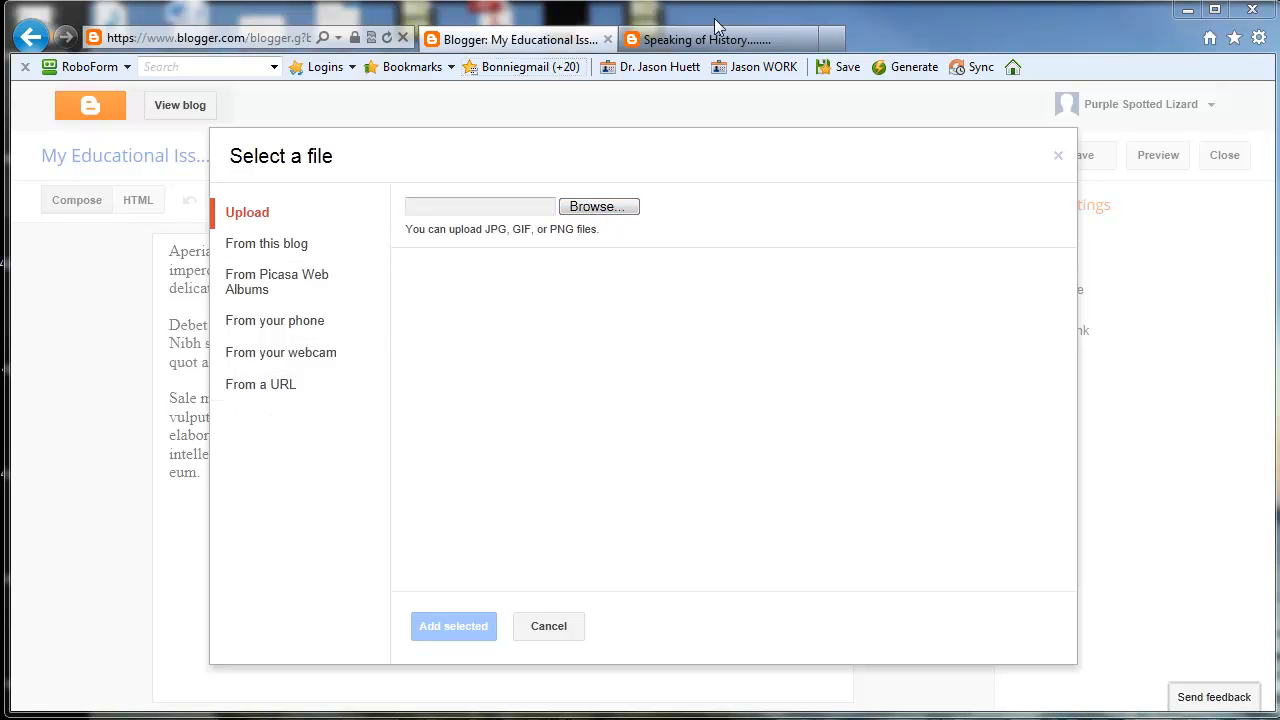
click(832, 39)
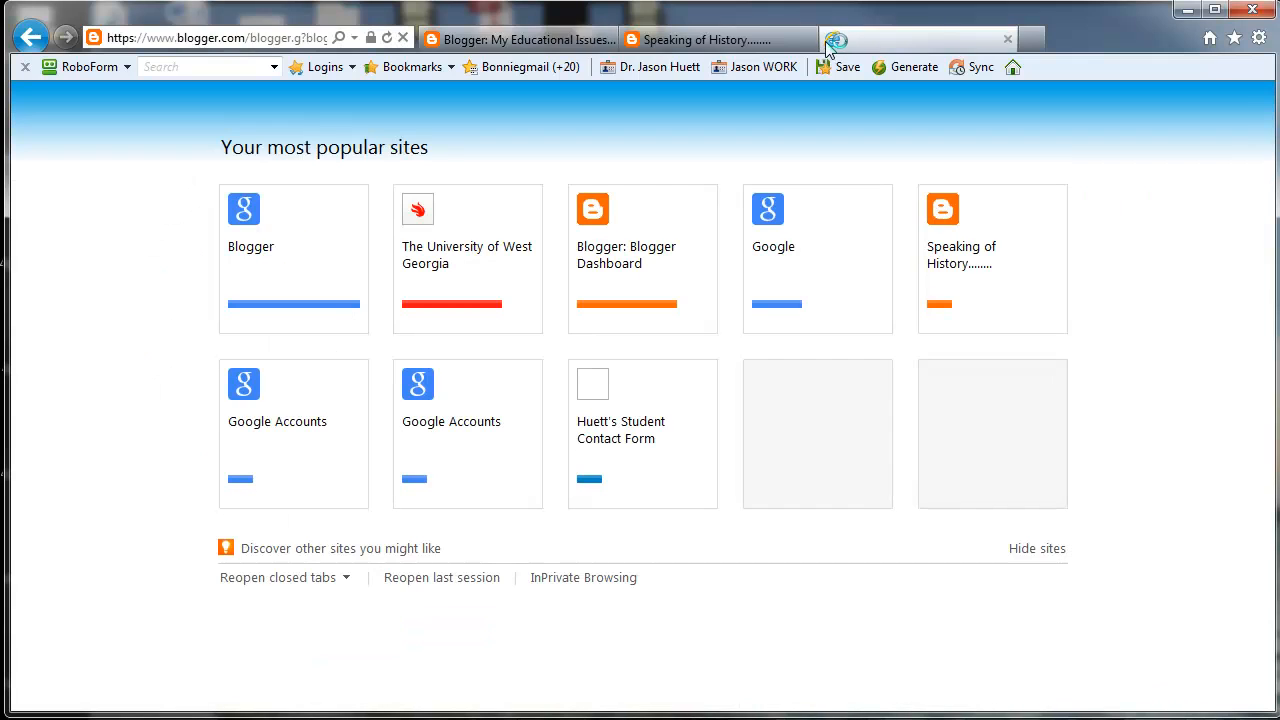
click(503, 39)
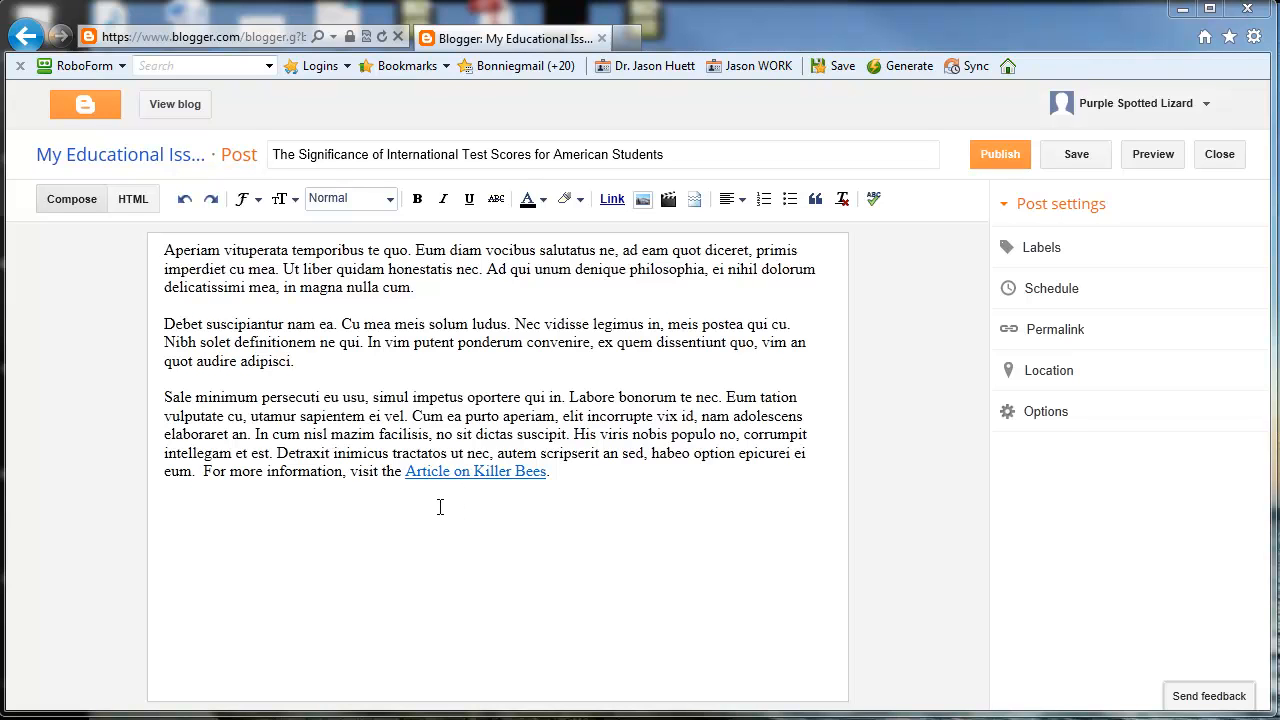
Step: Publish the post on international test scores and view the live blog
click(998, 160)
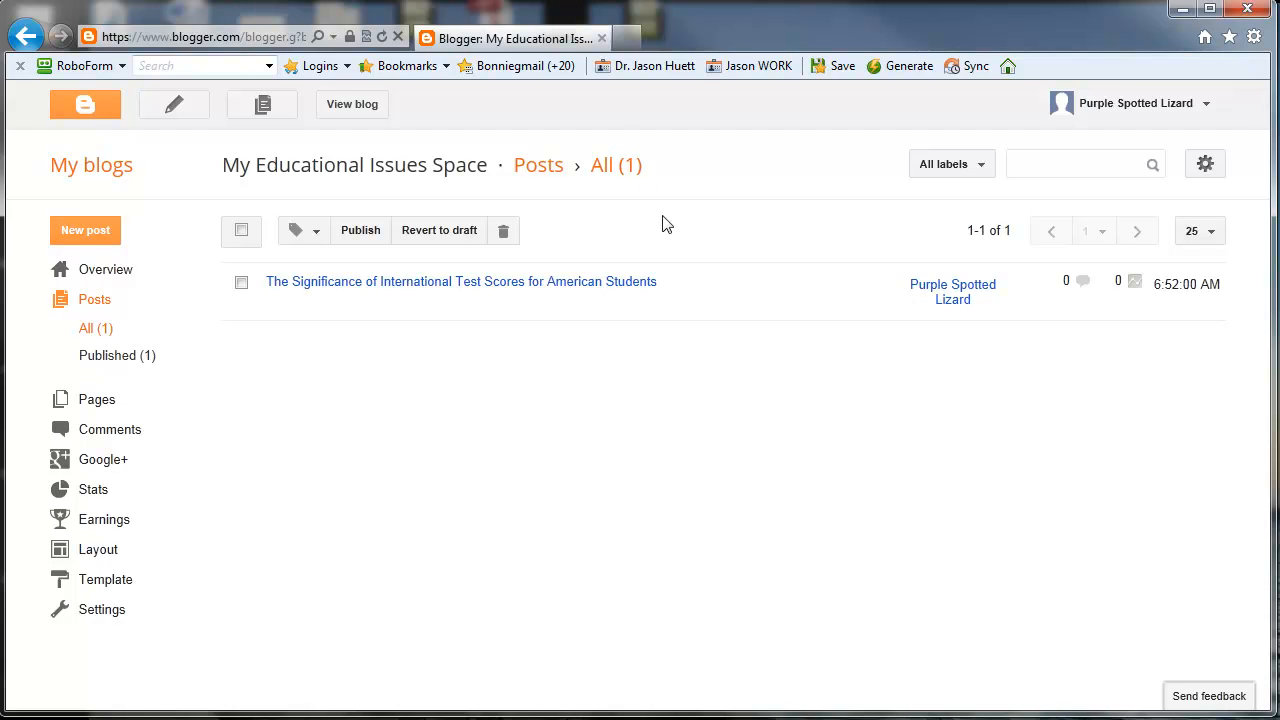
mouse_move(688, 300)
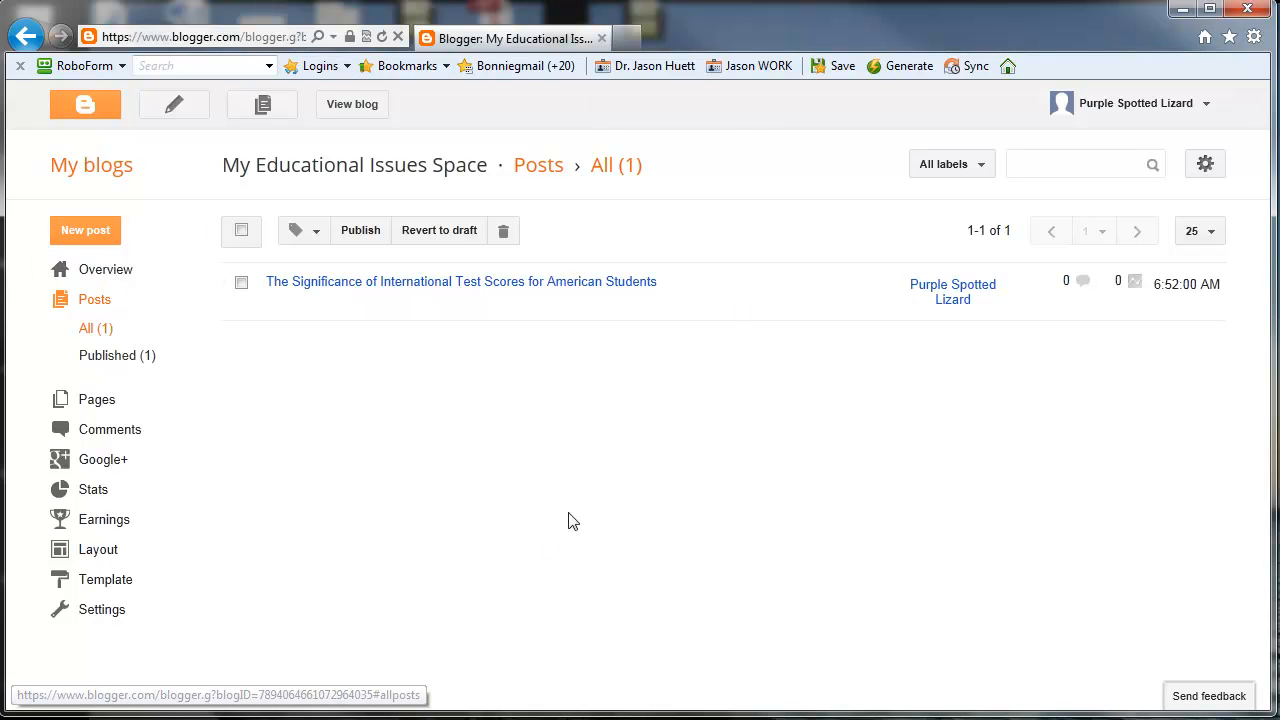
click(349, 111)
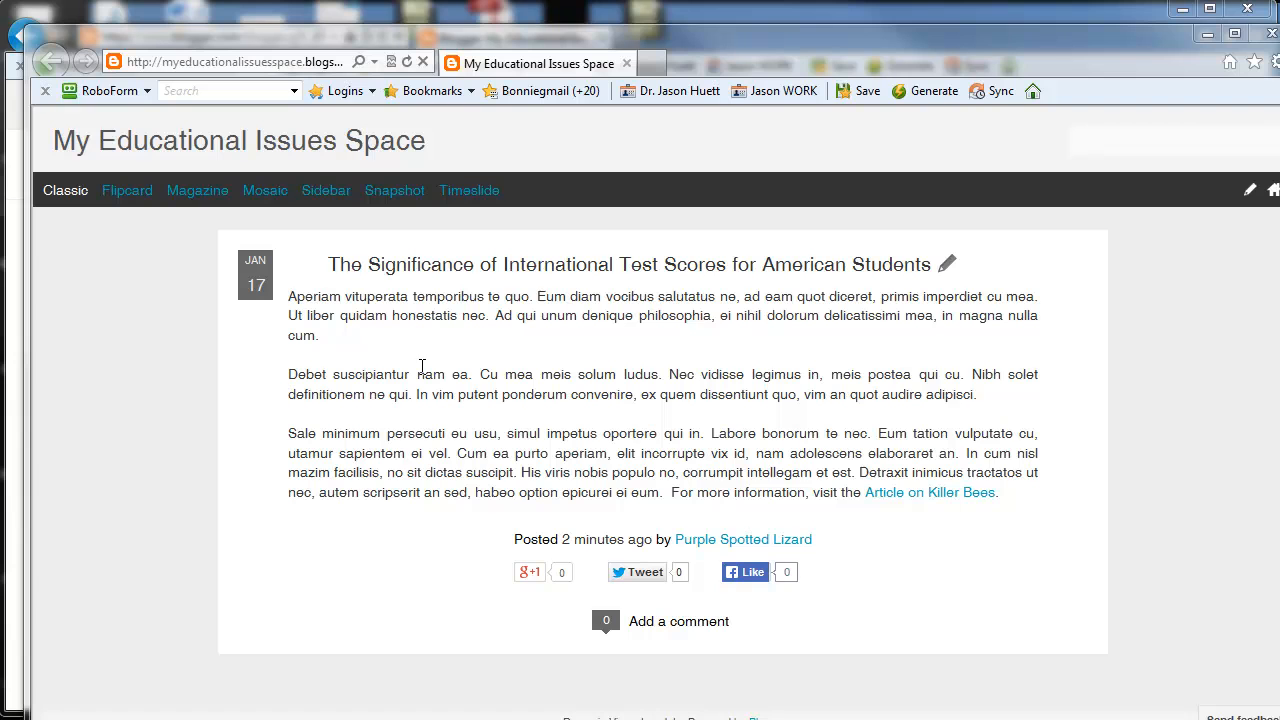
Step: Try the live blog's shortcut to a new post, go back to the blog, and copy its web address
click(1250, 193)
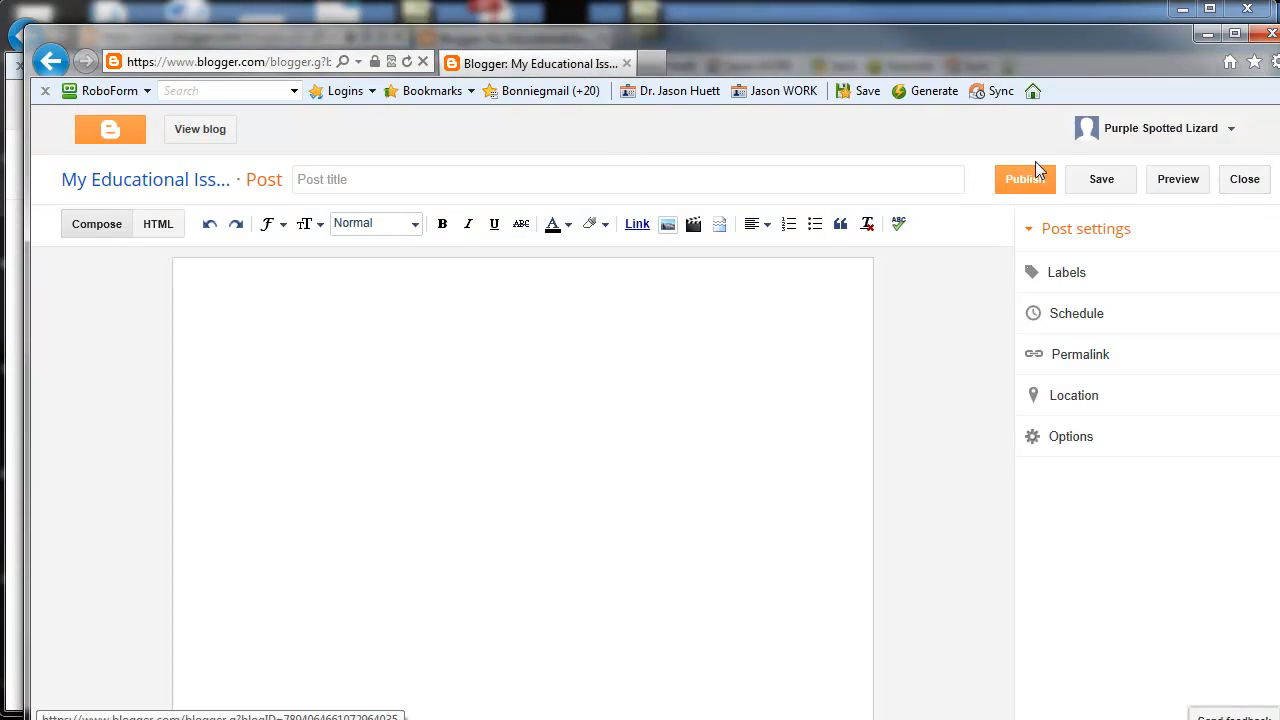
click(42, 64)
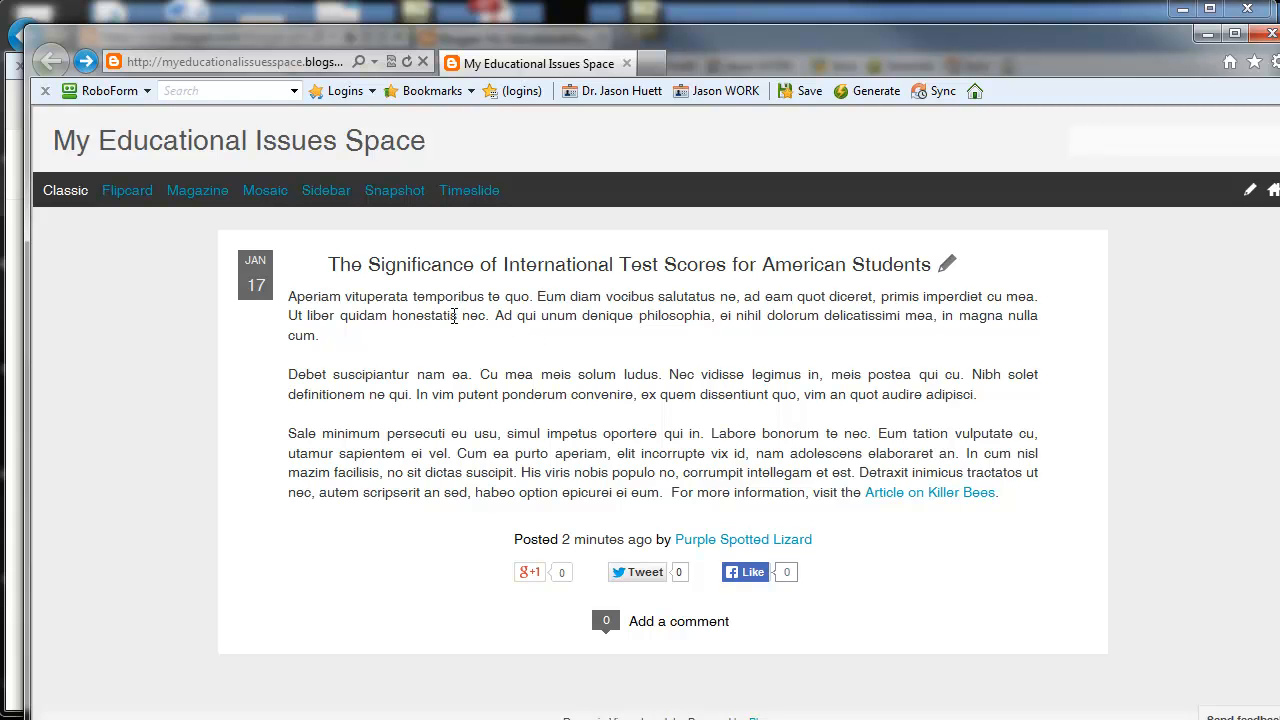
click(255, 60)
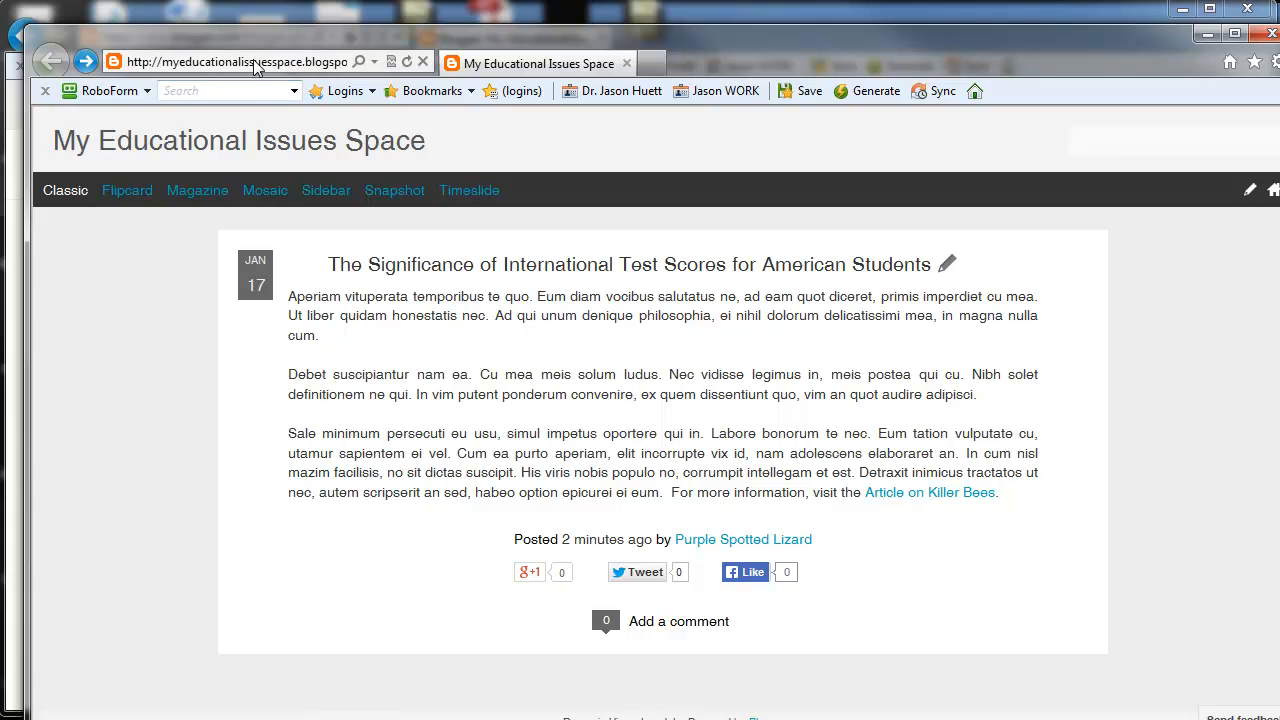
right_click(255, 60)
click(296, 128)
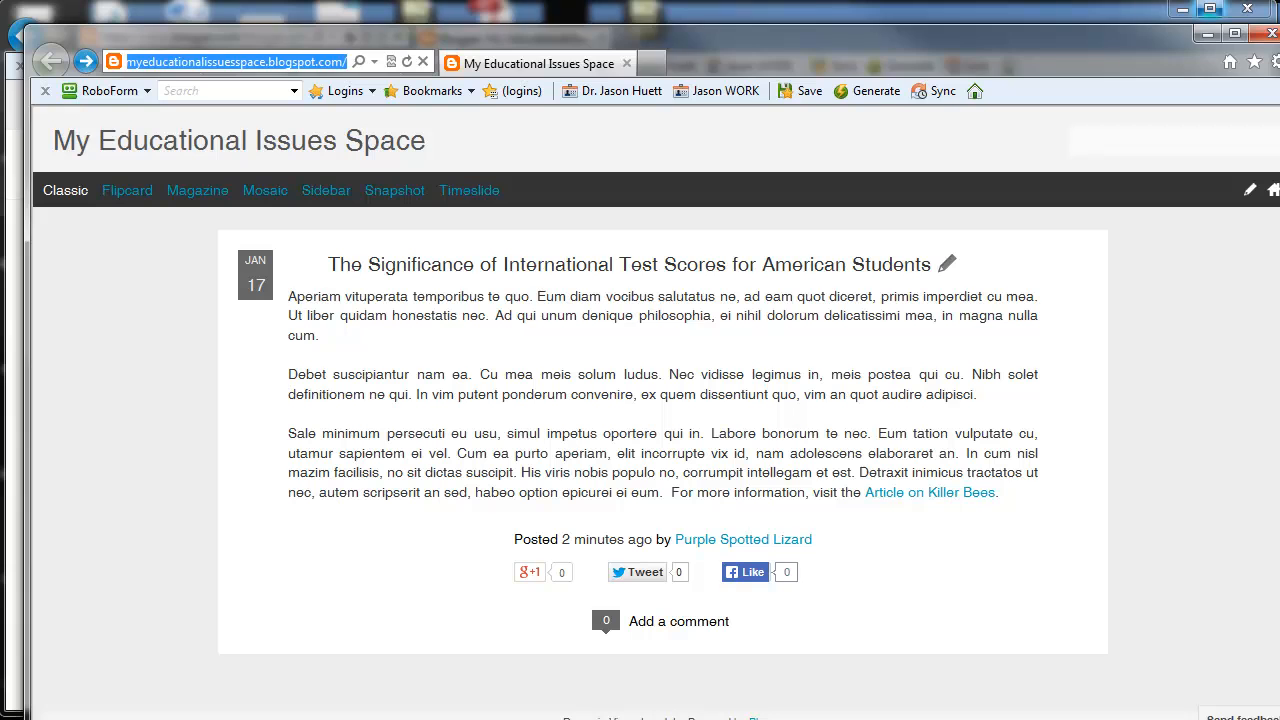
Step: Switch to Chrome and look over the Set Up Your Blog wiki page from its beginning to the video tutorial list
drag(1279, 5, 622, 40)
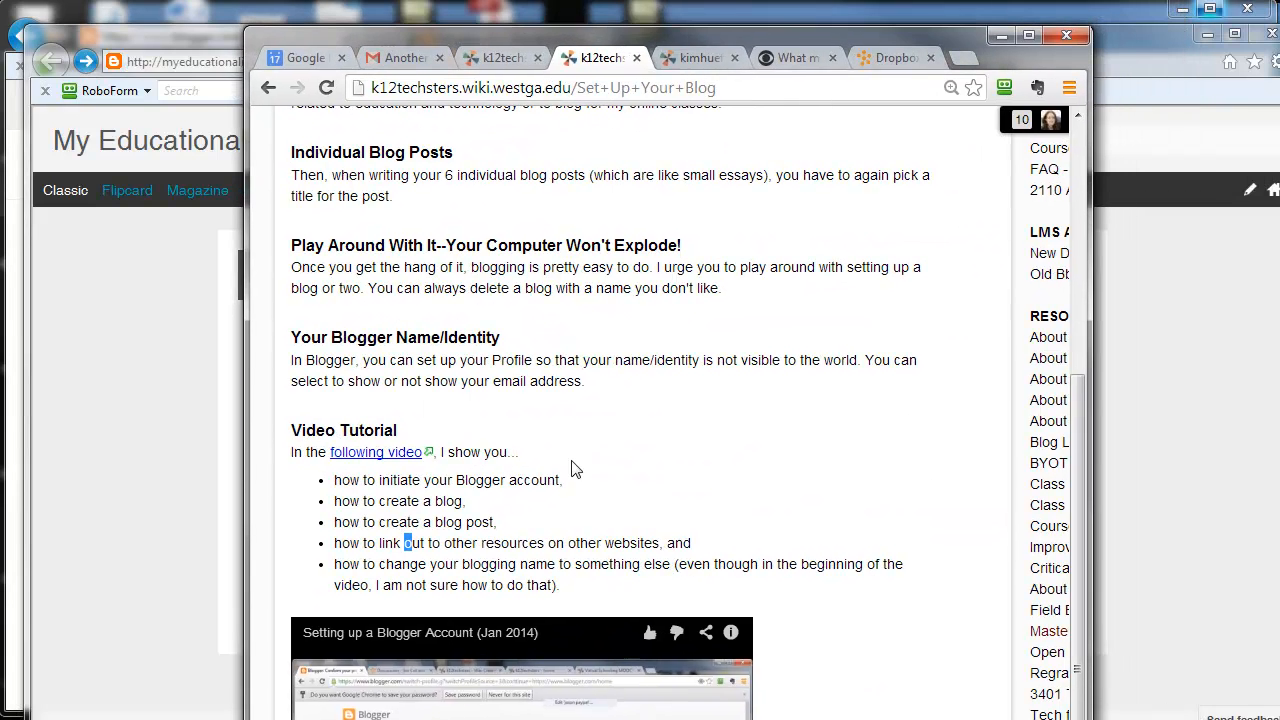
scroll(685, 437, up, 4)
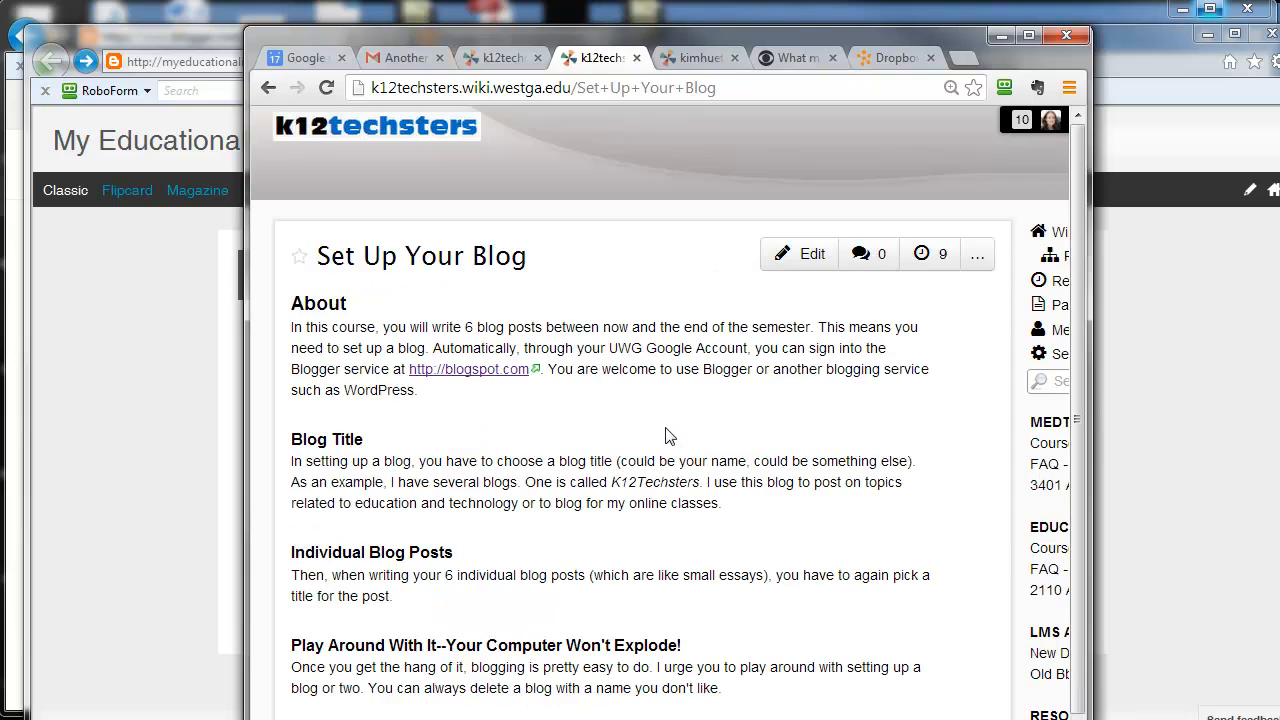
scroll(669, 436, down, 5)
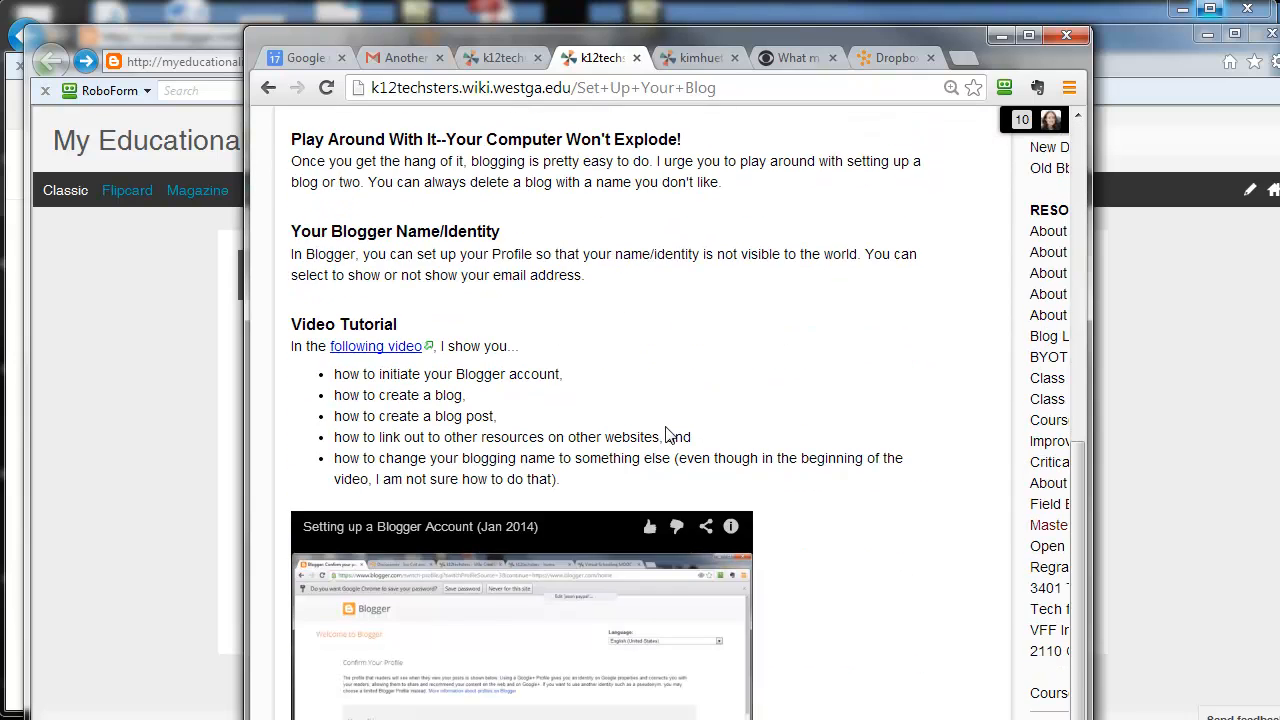
scroll(669, 436, up, 5)
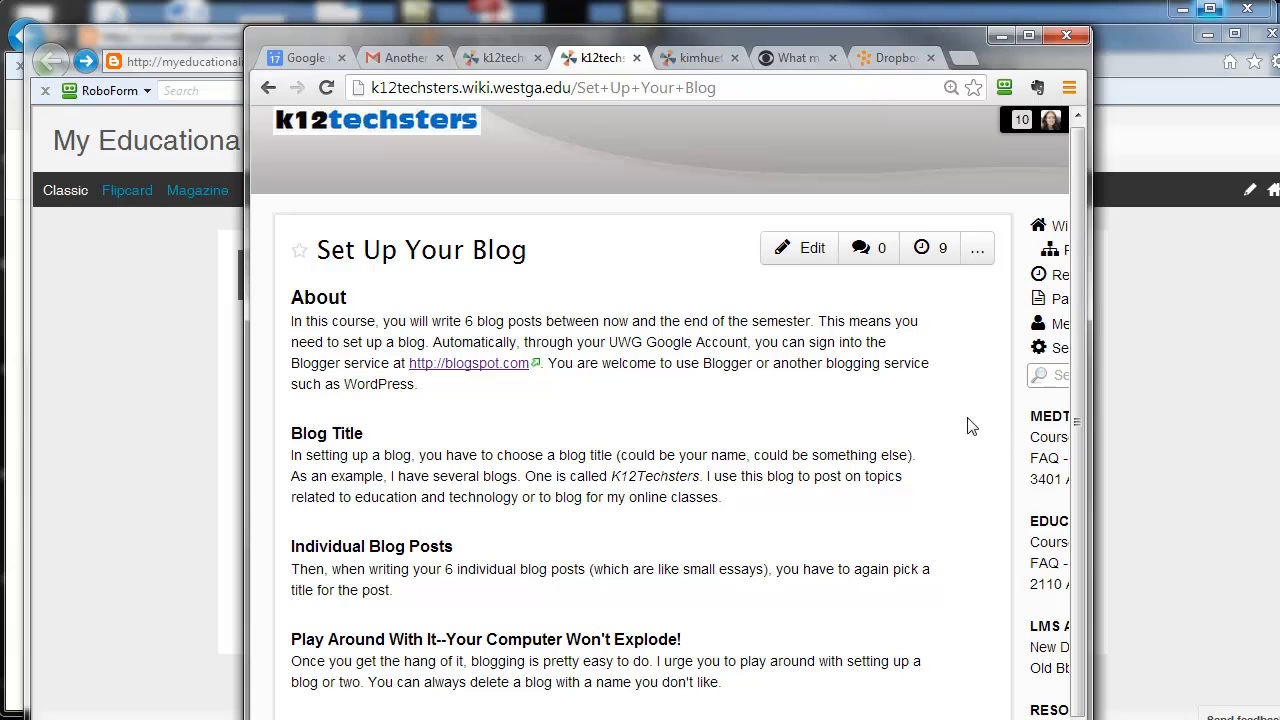
Step: Widen the Chrome window to show the wiki's whole navigation sidebar, and open and save the wiki page without editing it
drag(1090, 403, 1278, 403)
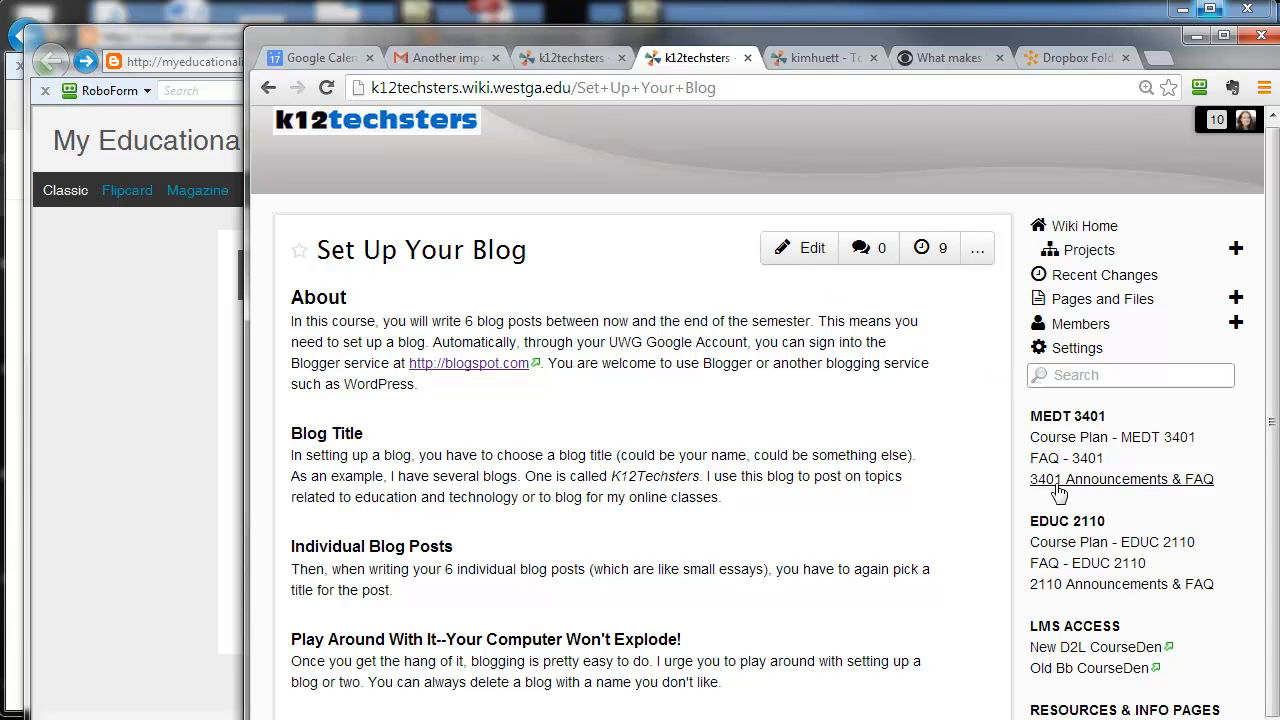
click(798, 262)
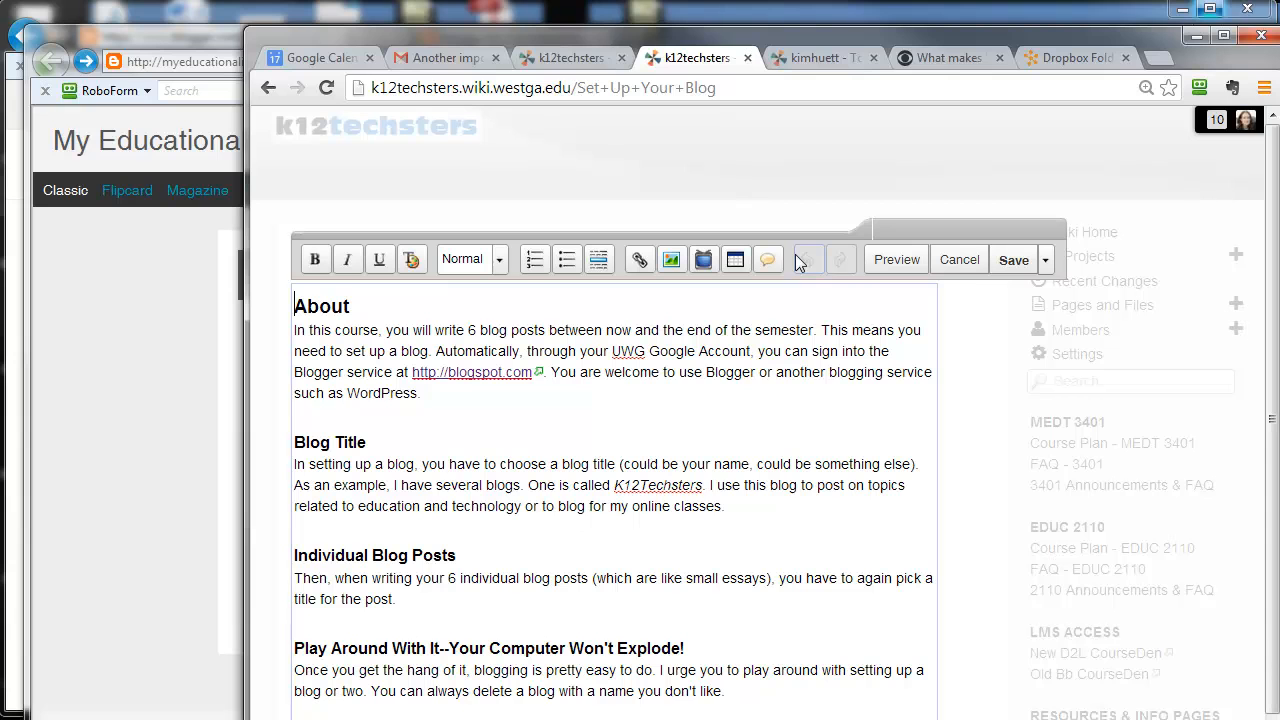
click(1013, 257)
Step: Open the EDUC 2110 course plan, go to the Session 1 Blog Post assignment, and open its Blog Links Survey
click(1155, 552)
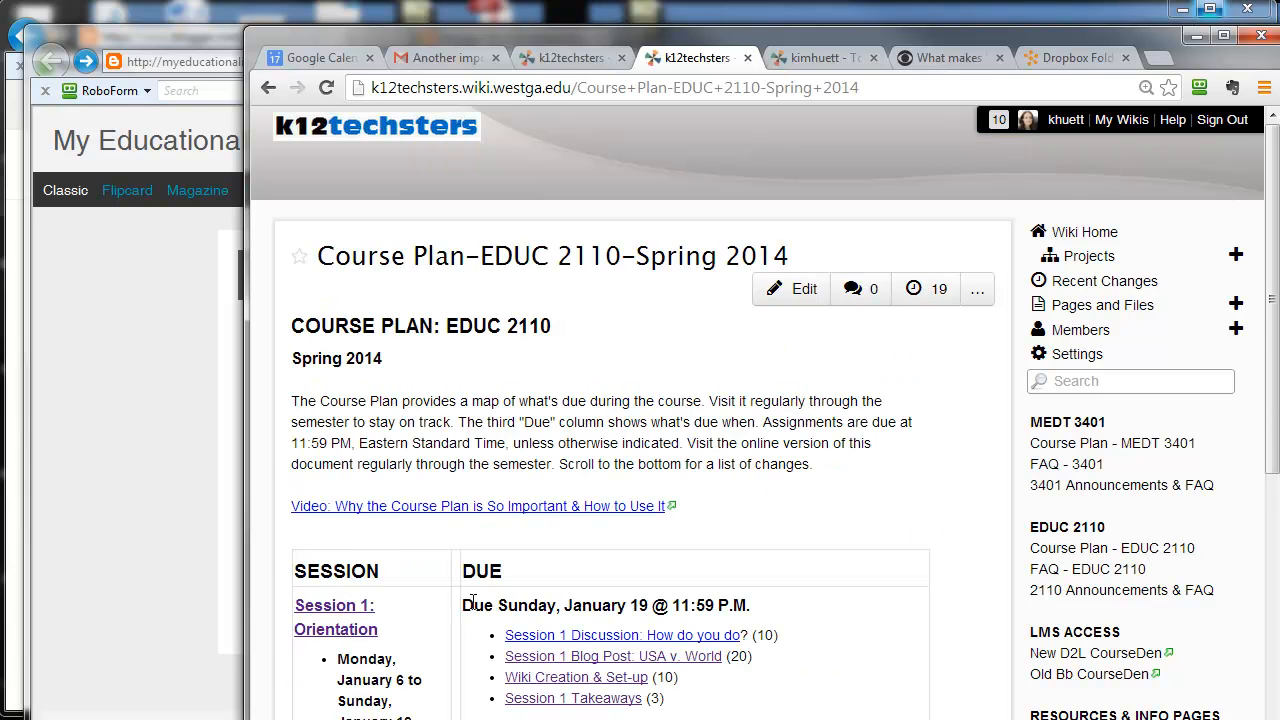
scroll(475, 603, down, 1)
click(576, 558)
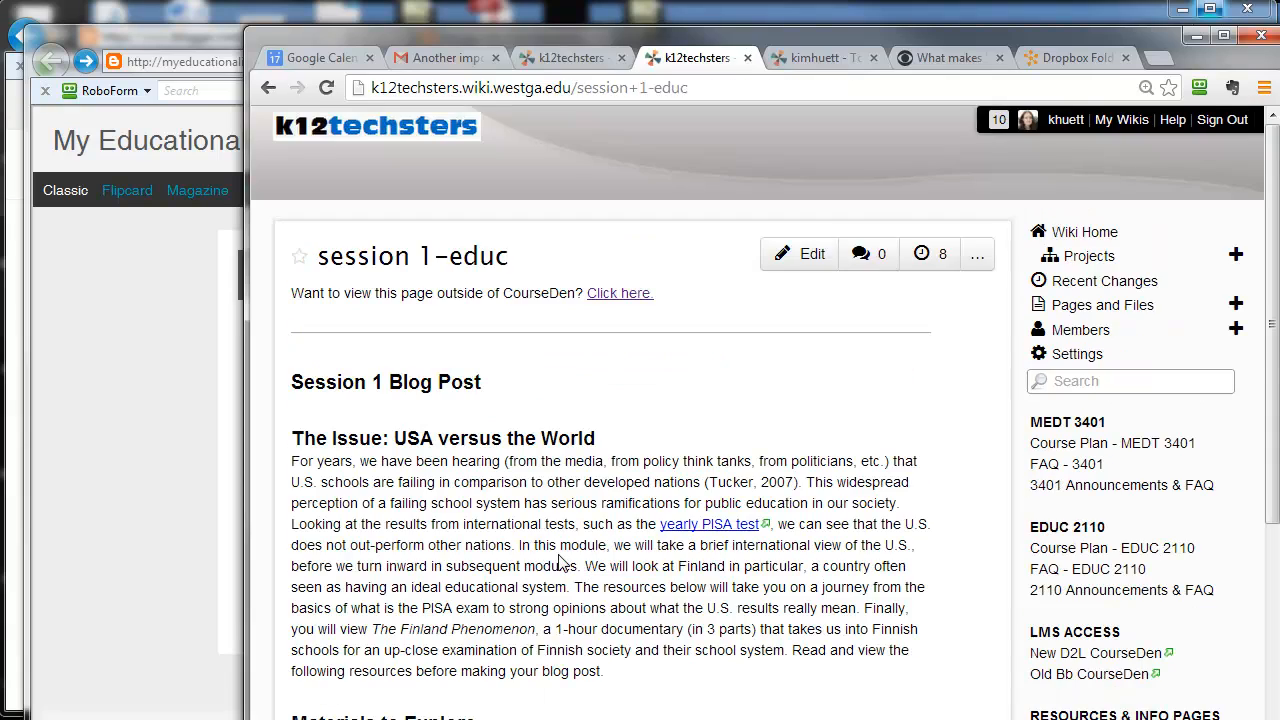
scroll(555, 562, down, 10)
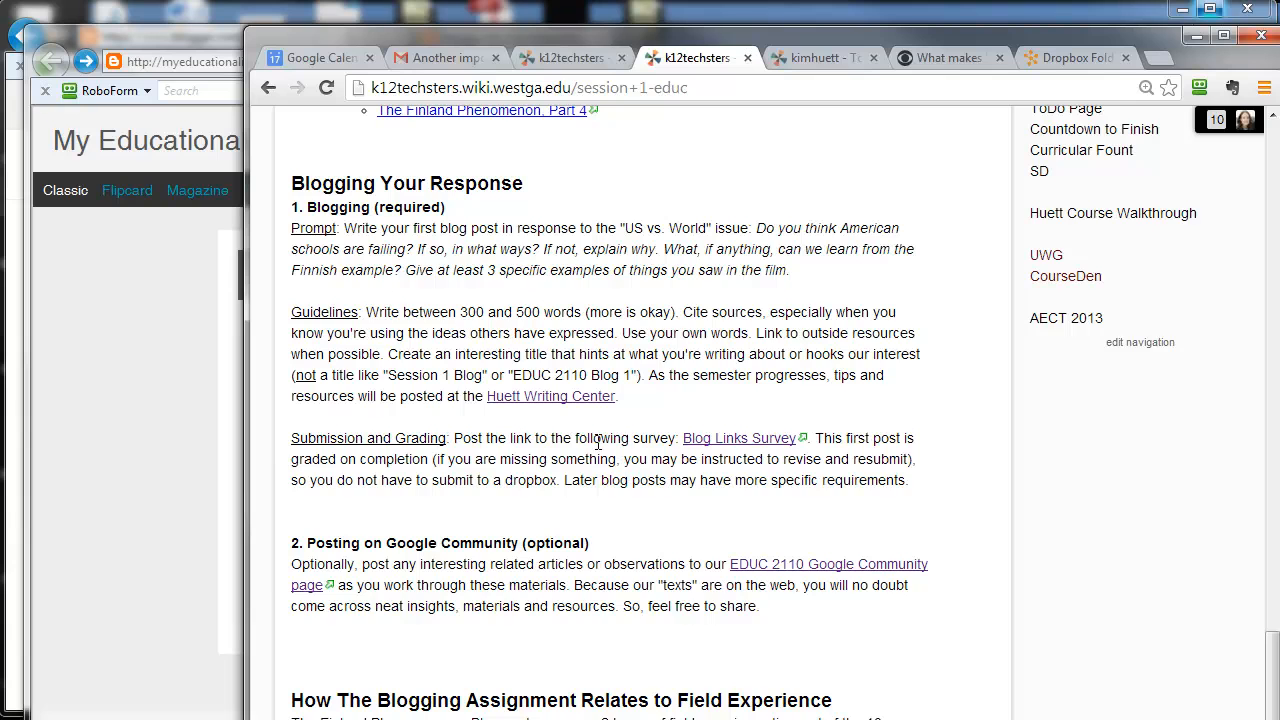
click(712, 440)
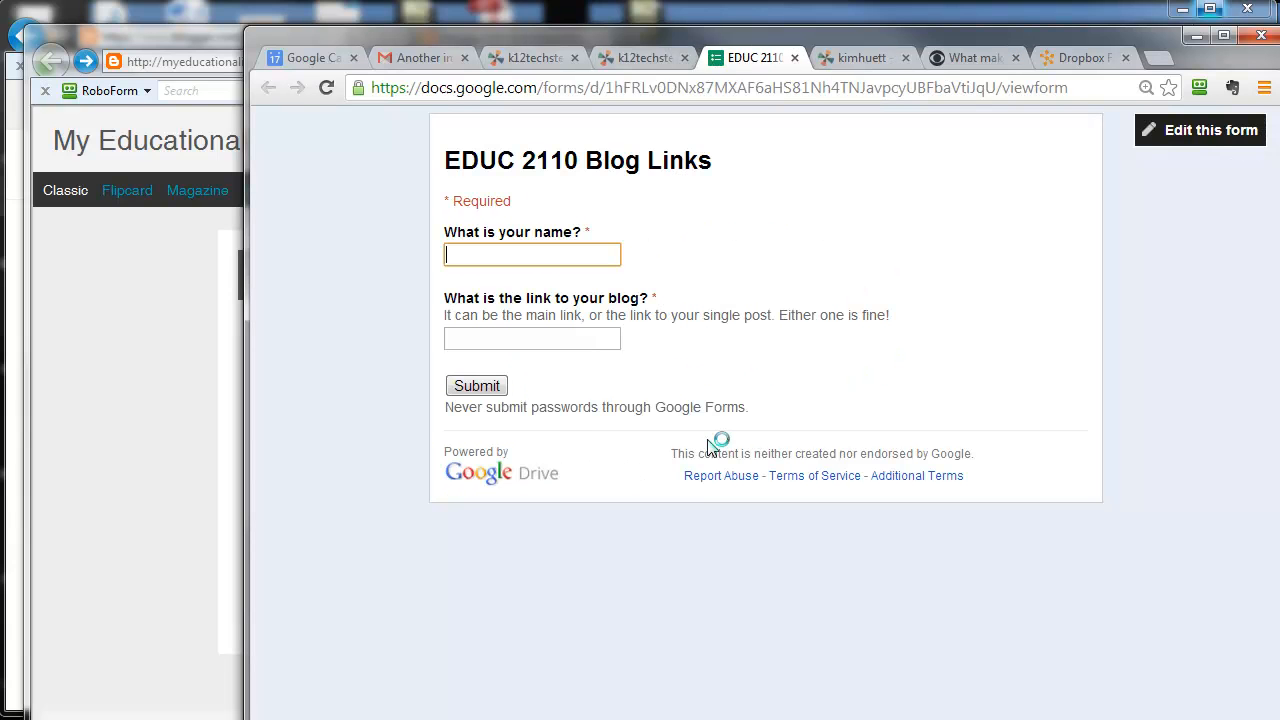
Step: Paste the copied blog address as the answer to "What is the link to your blog?" in the EDUC 2110 Blog Links form
click(466, 338)
right_click(465, 342)
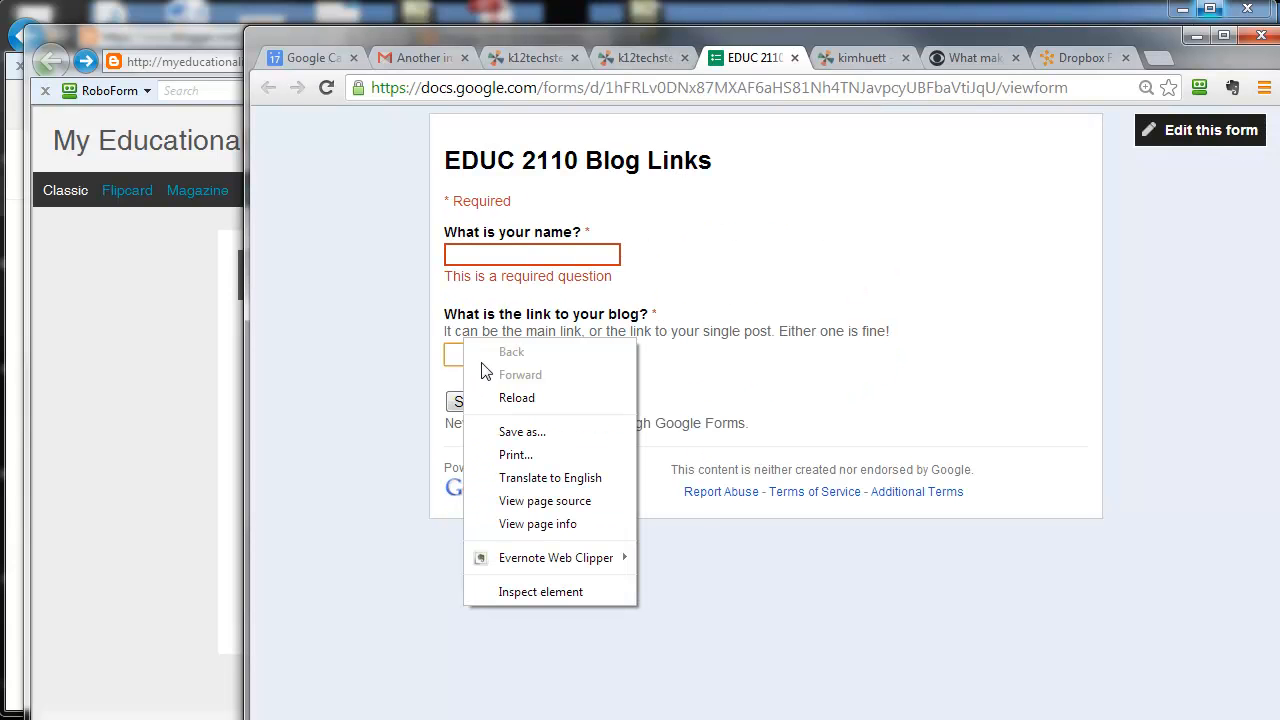
click(456, 349)
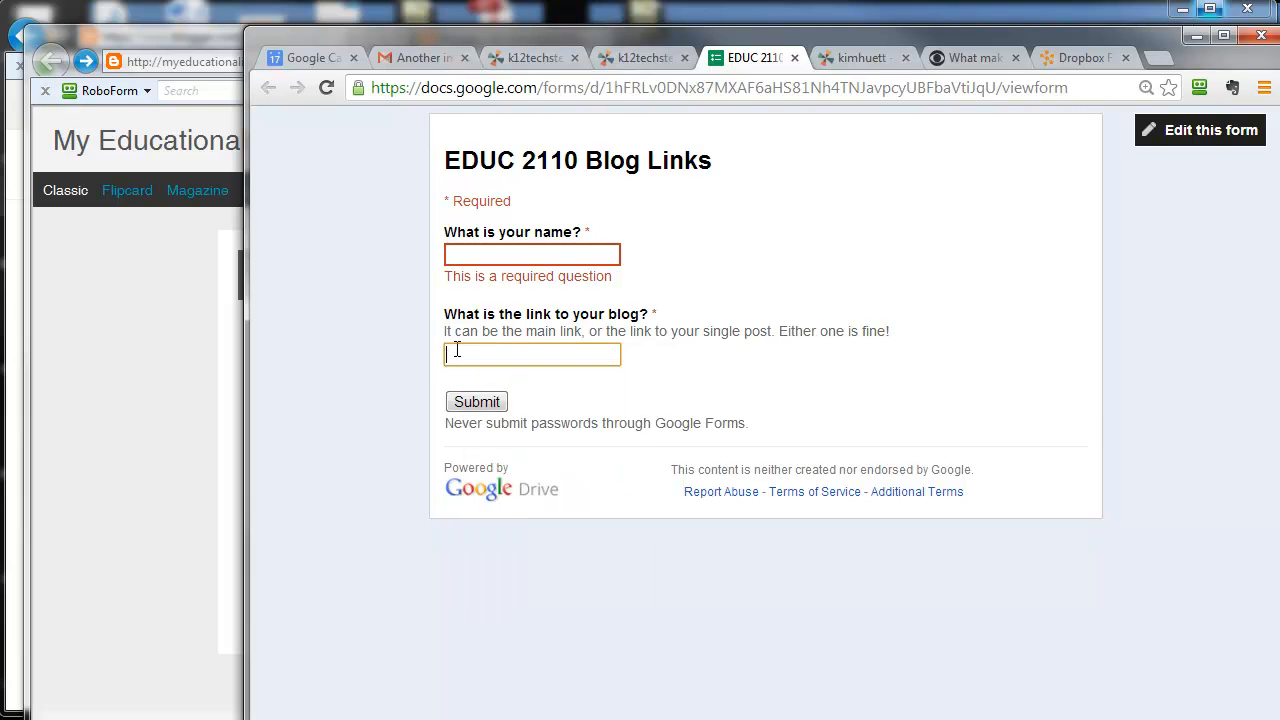
key(ctrl+v)
Step: Enter the respondent's name, submit the Blog Links form, and return to the Session 1 wiki page
click(484, 257)
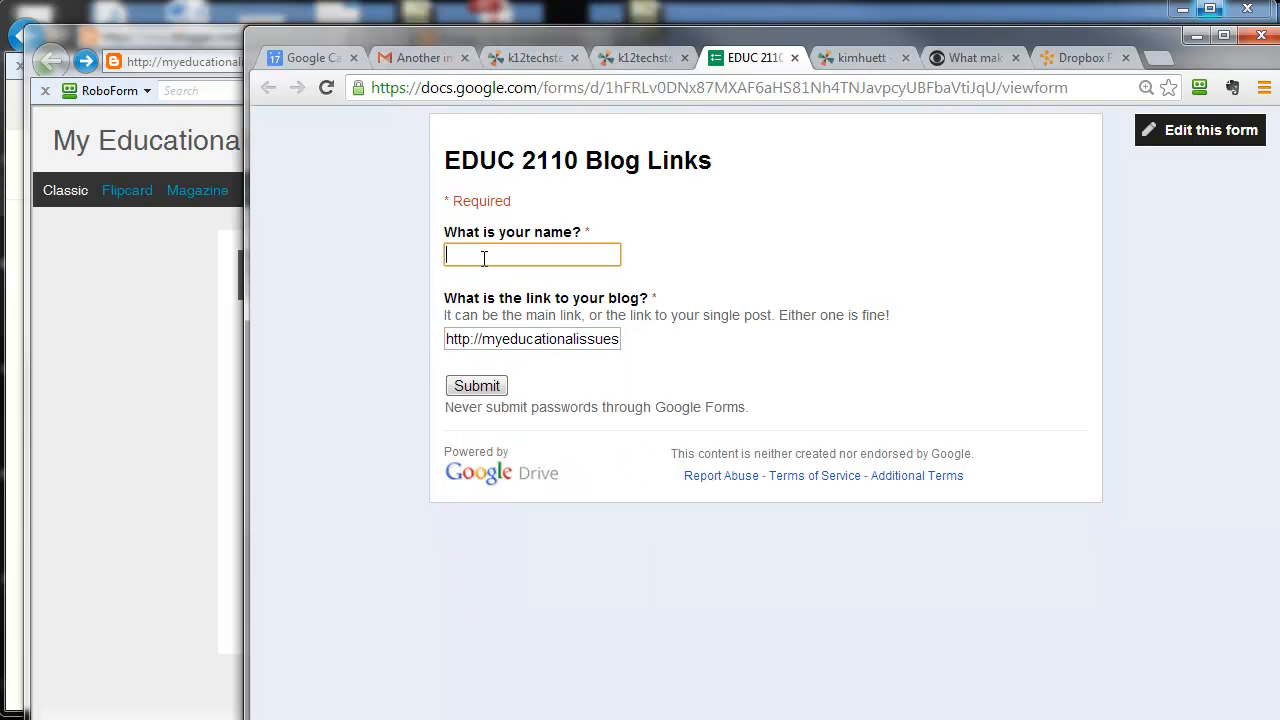
text(Jack)
text(storybuff)
click(476, 386)
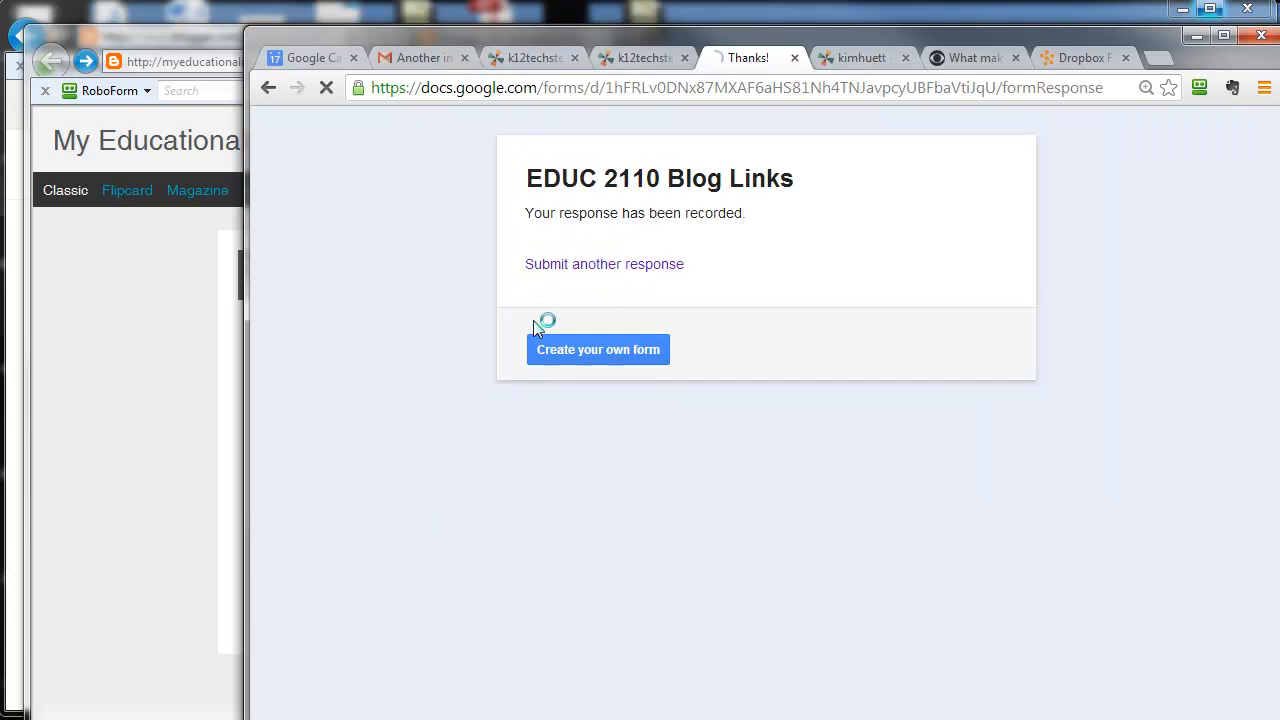
click(640, 58)
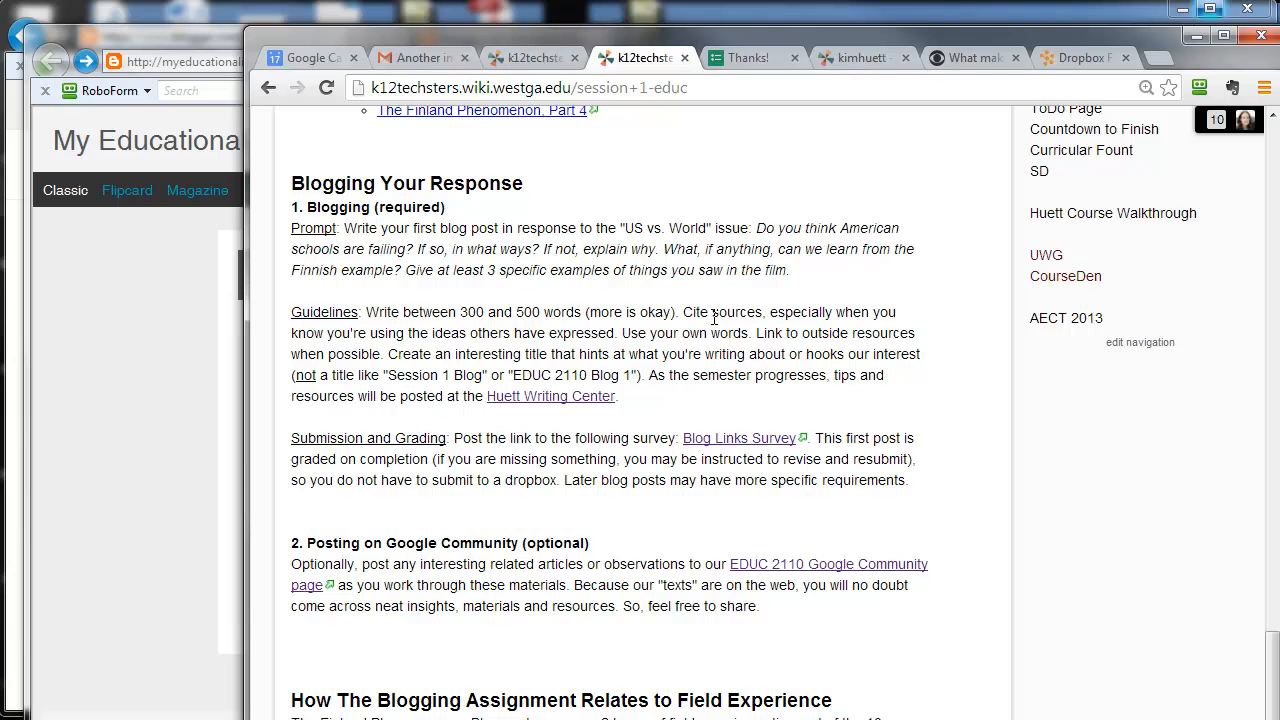
Step: Highlight the Submission and Grading paragraph on the Session 1 page, and switch to the Session Takeaways-EDUC2110 page
drag(290, 440, 918, 481)
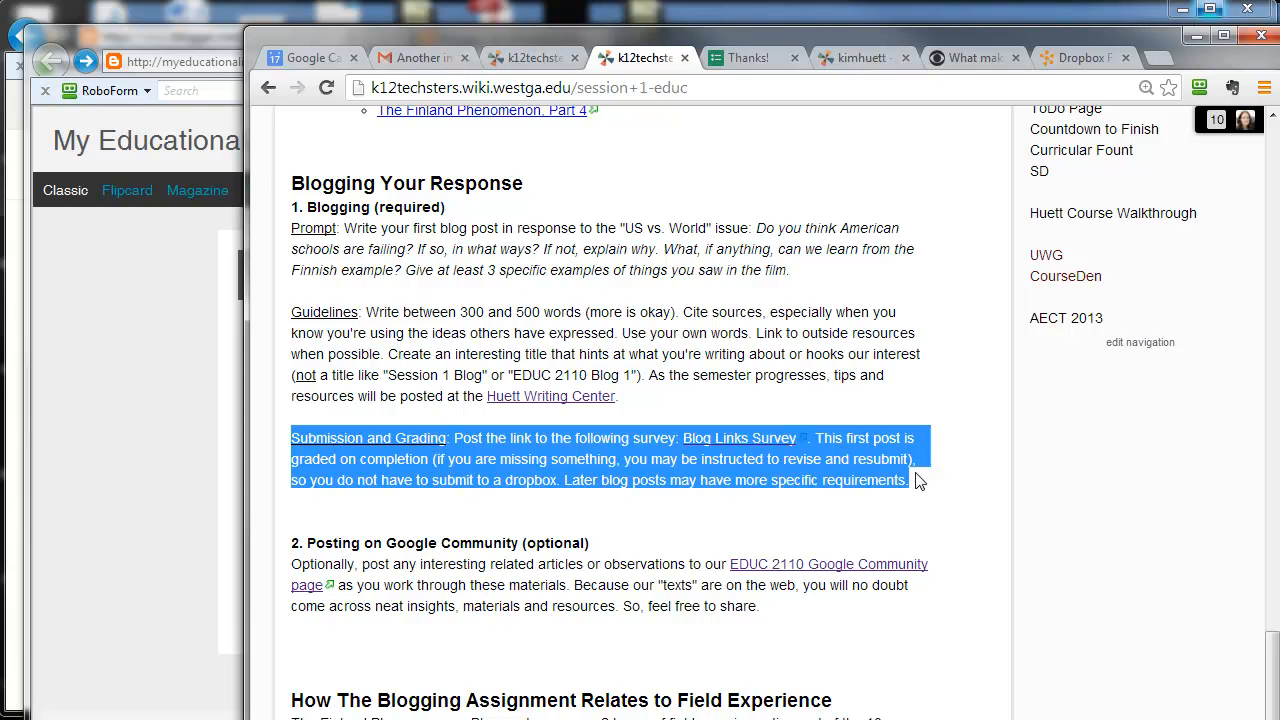
drag(457, 58, 503, 110)
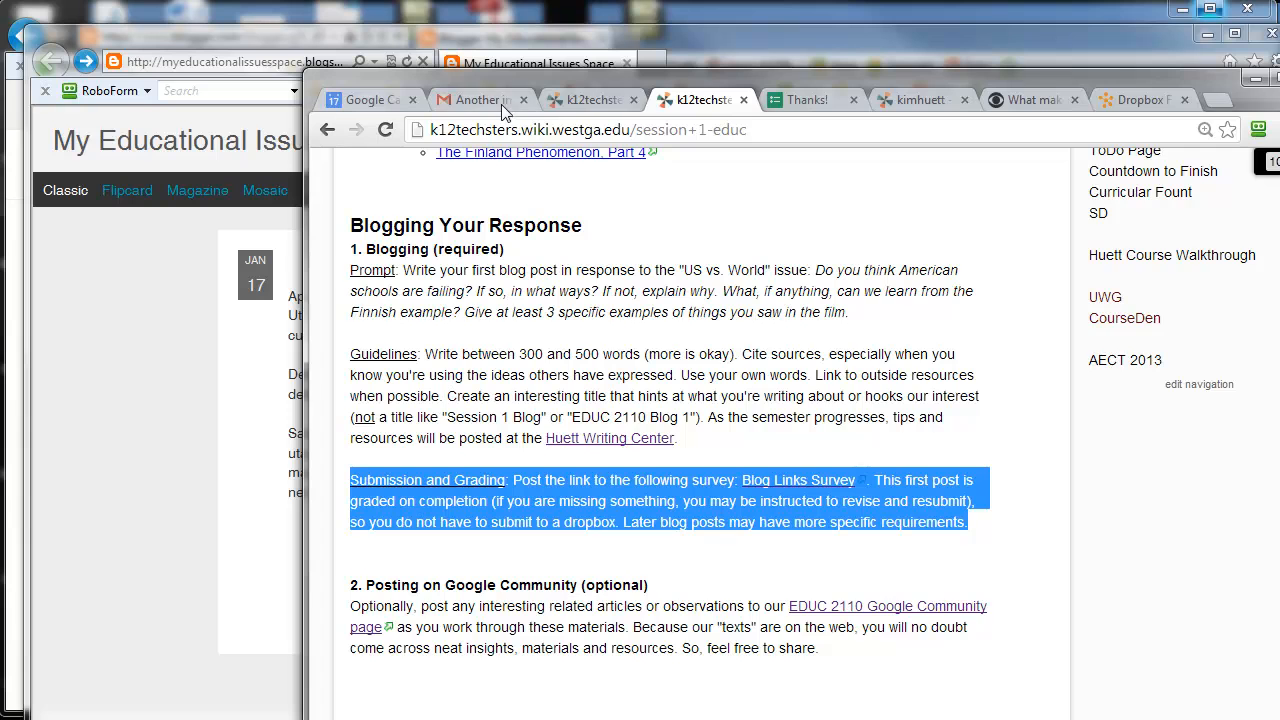
click(594, 101)
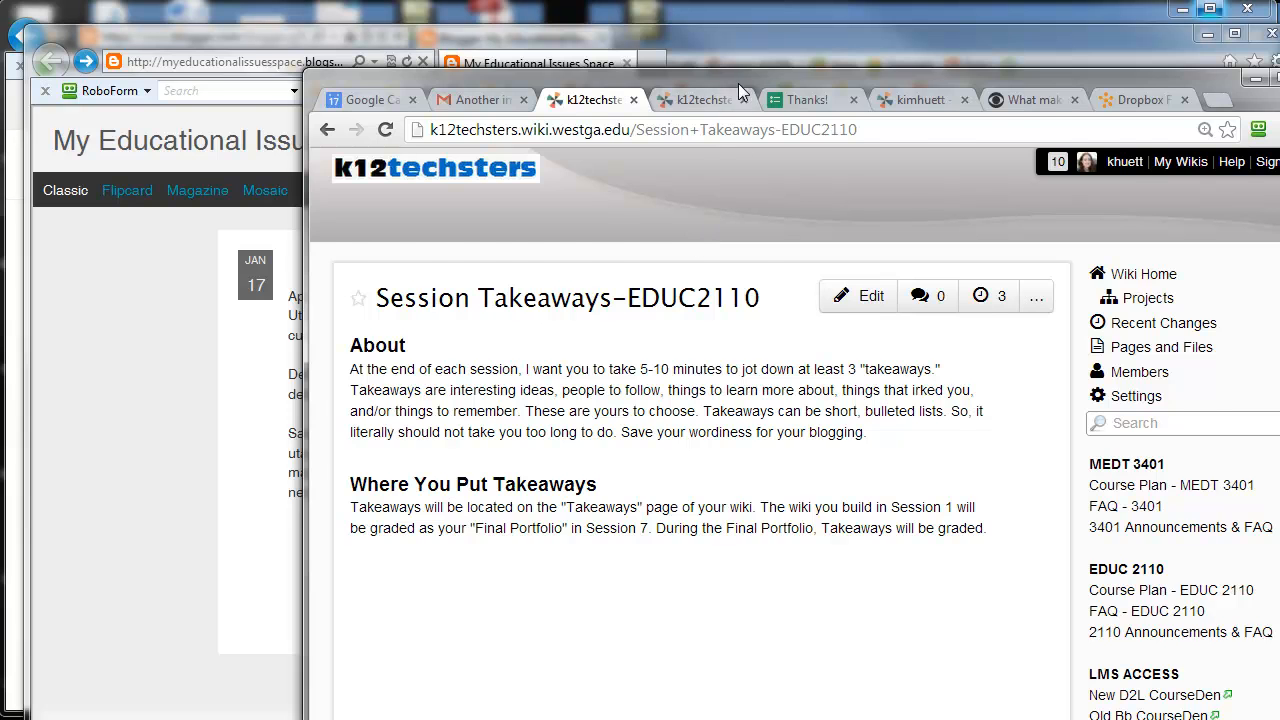
Step: Highlight the blog link submission section on the Set Up Your Blog page, and open the EDUC 2110 course plan
drag(738, 83, 1279, 75)
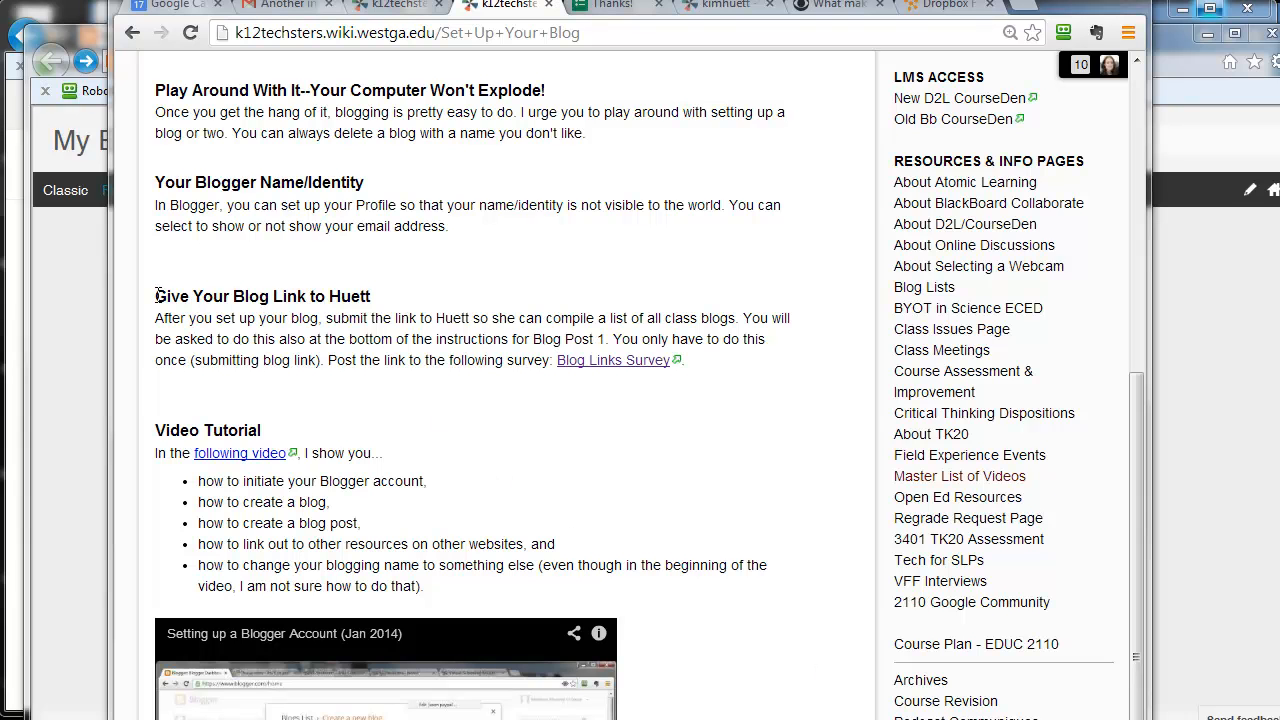
drag(157, 296, 680, 368)
click(702, 390)
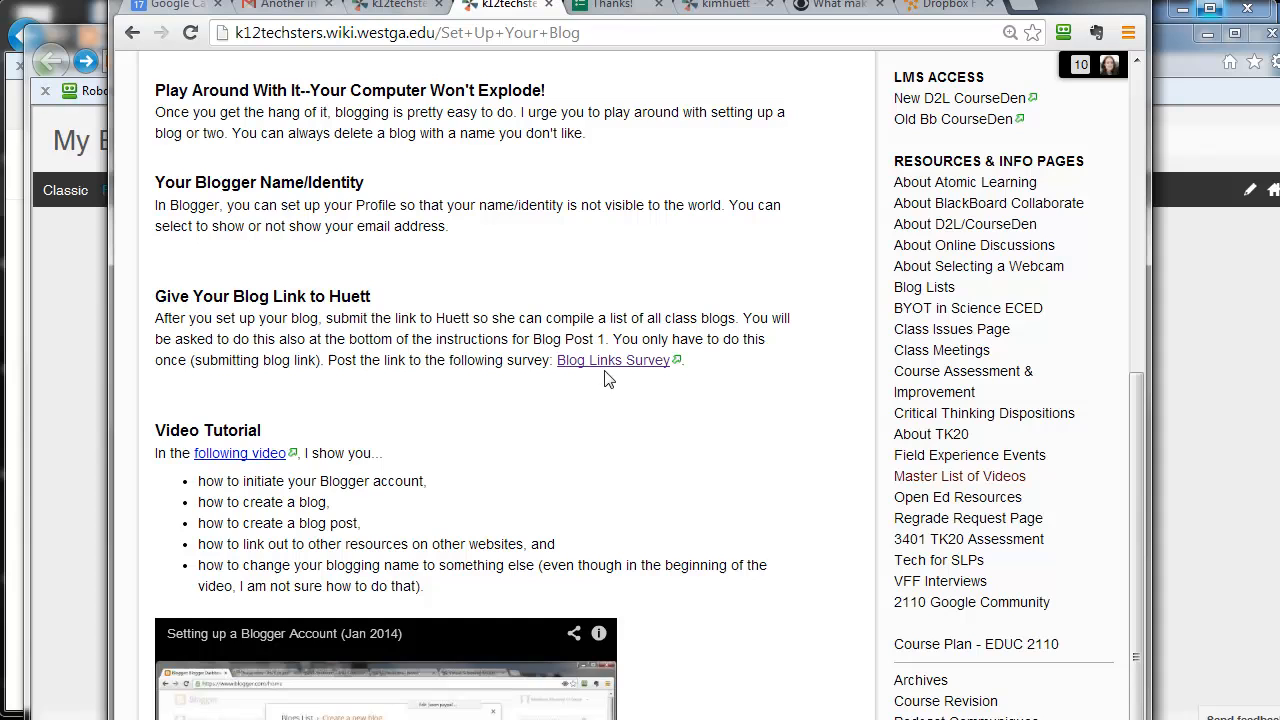
scroll(620, 372, up, 5)
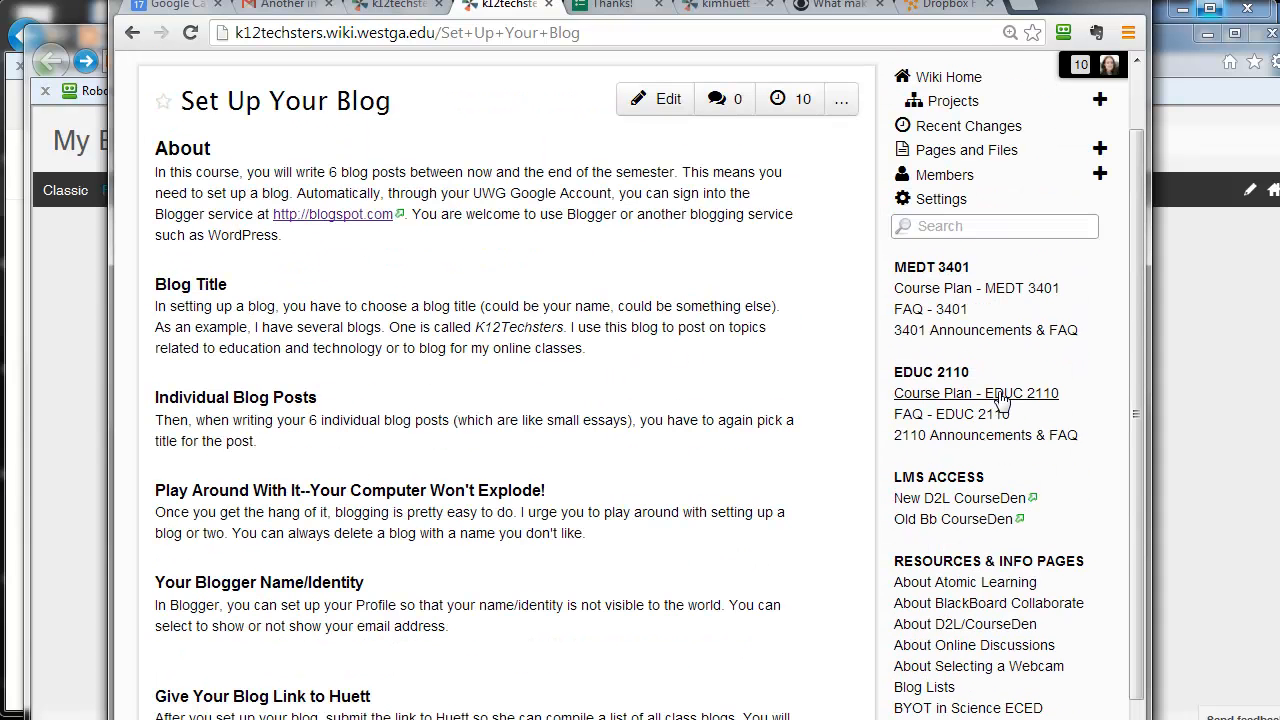
click(993, 392)
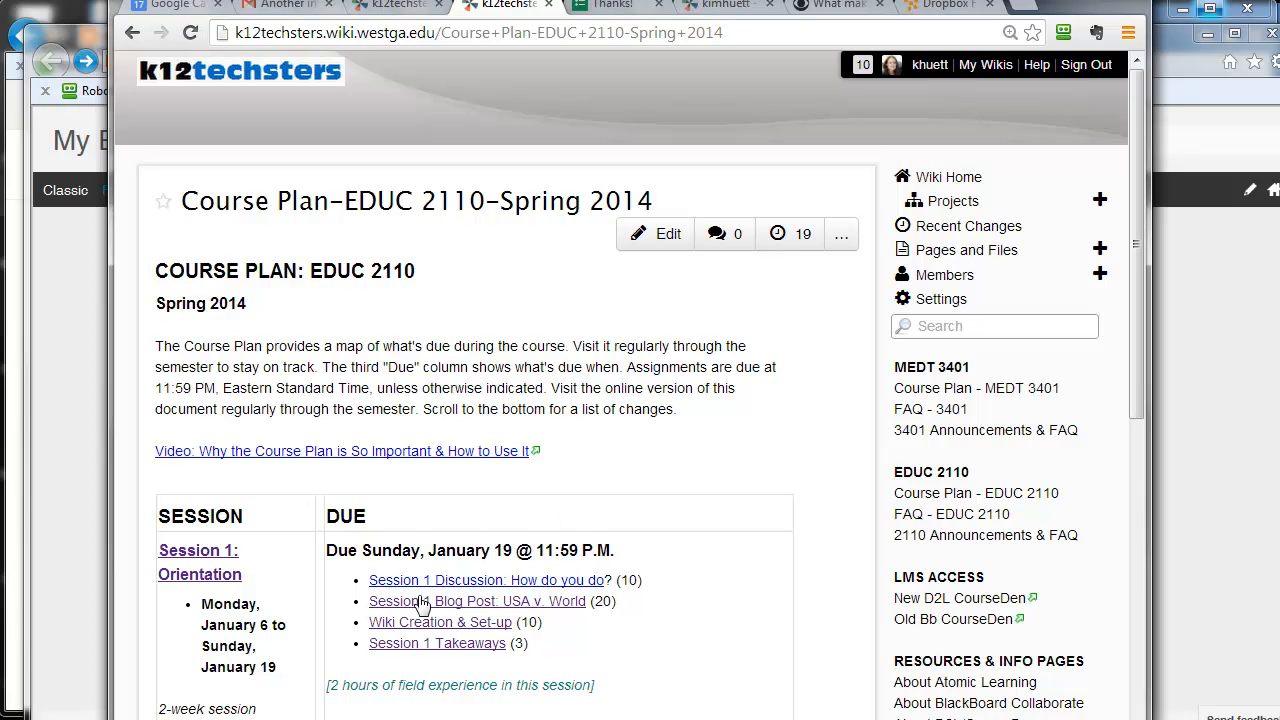